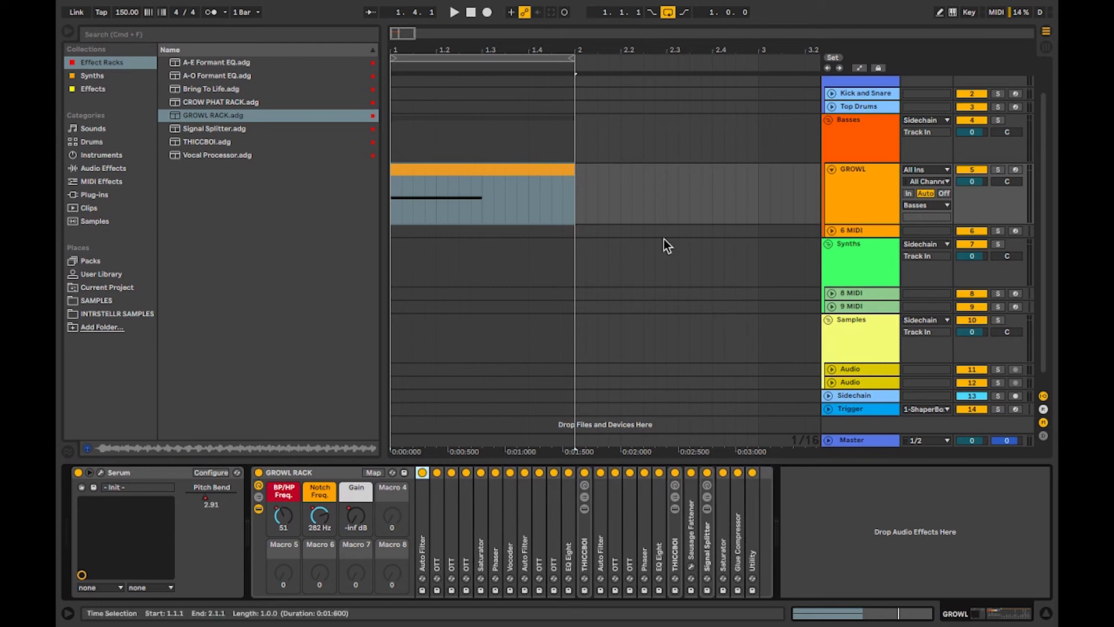
- Select the GROWL MIDI clip, play it, and select the GROWL RACK device
click(506, 174)
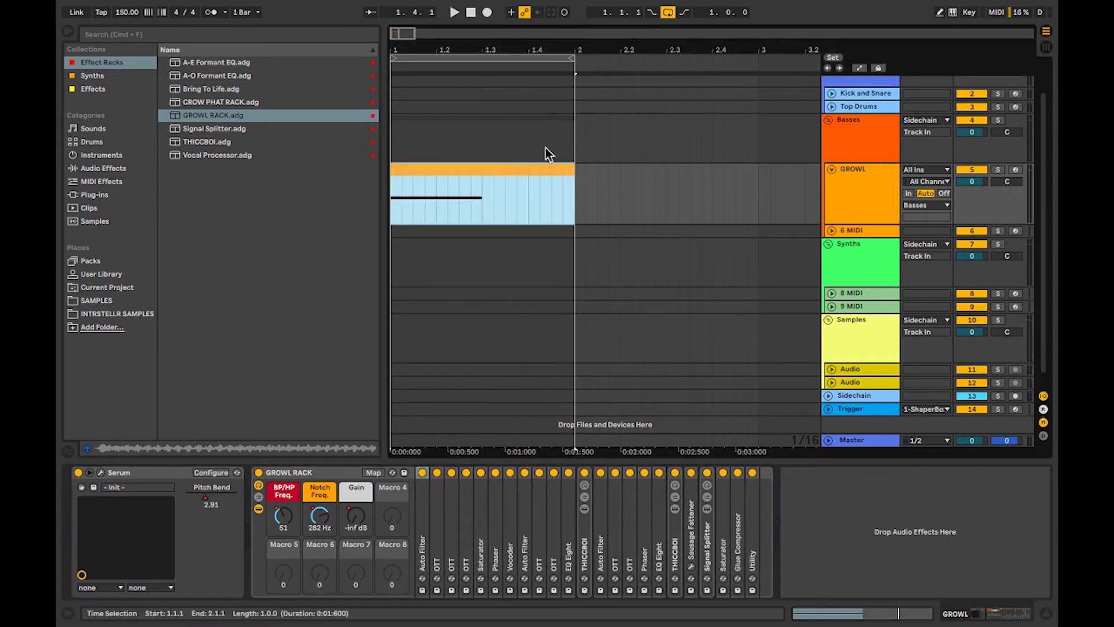
key(space)
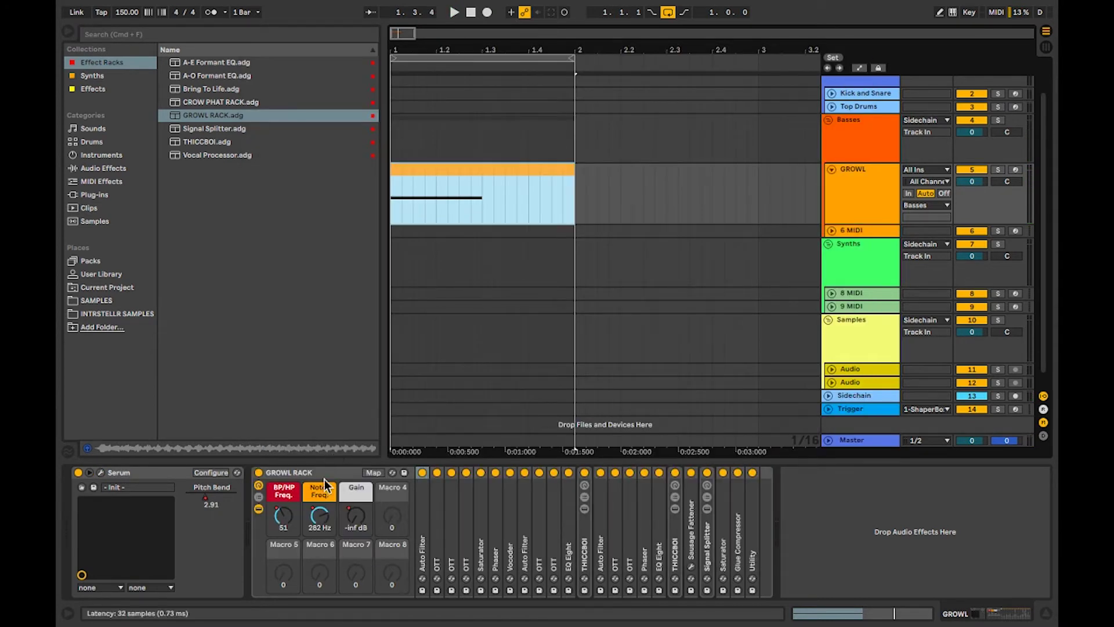
click(322, 473)
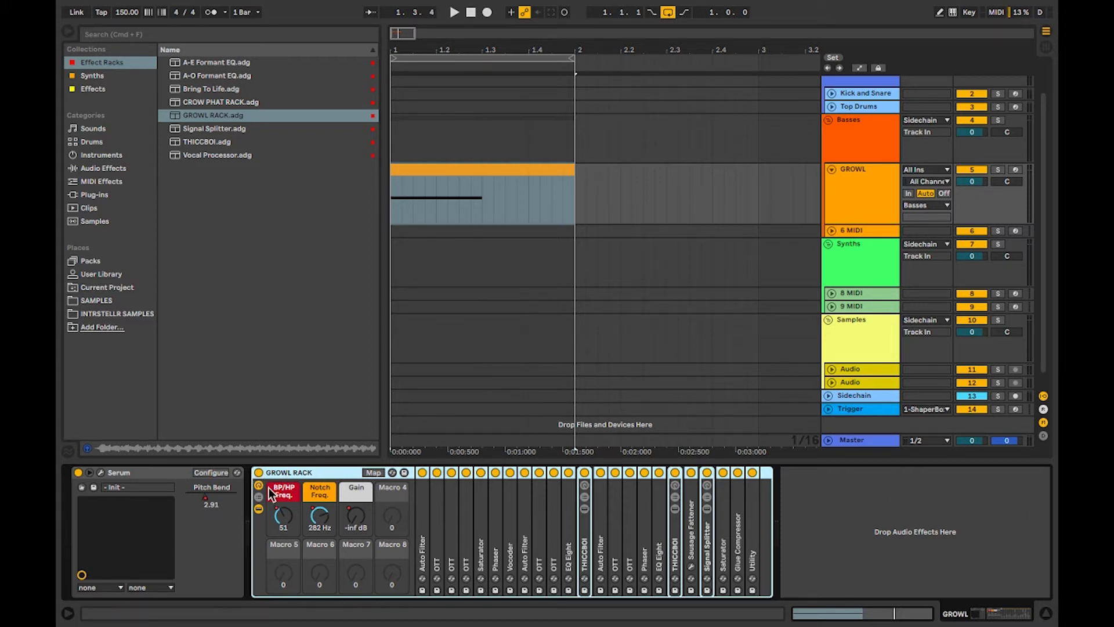
- Reset Serum's oscillator A wavetable to a single default saw with Init All
click(100, 473)
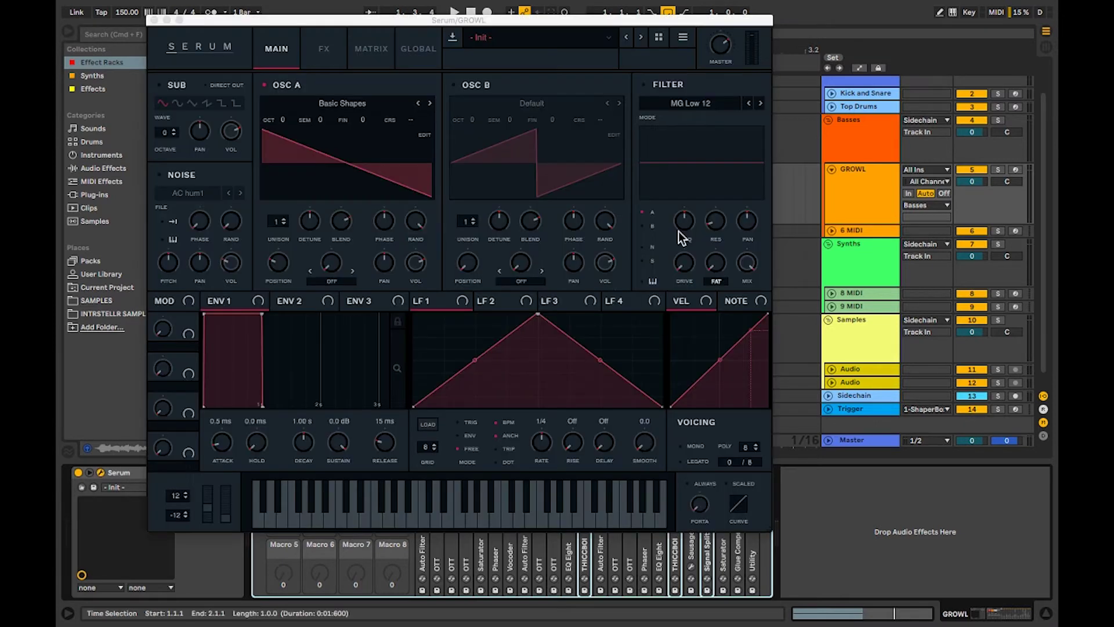
click(350, 103)
click(350, 102)
click(351, 102)
click(356, 105)
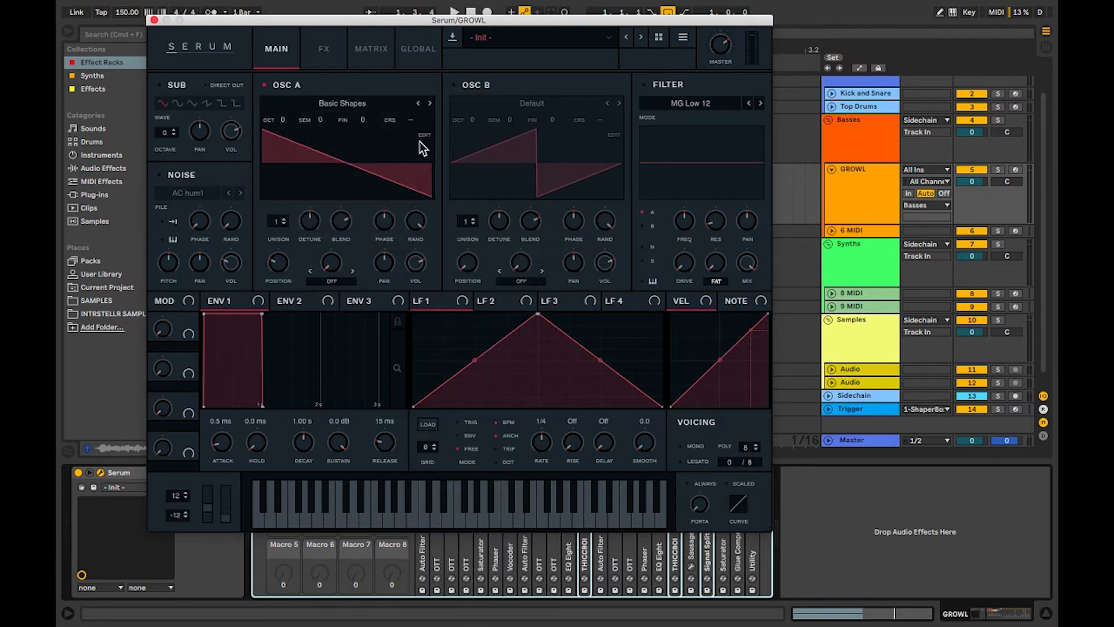
click(419, 141)
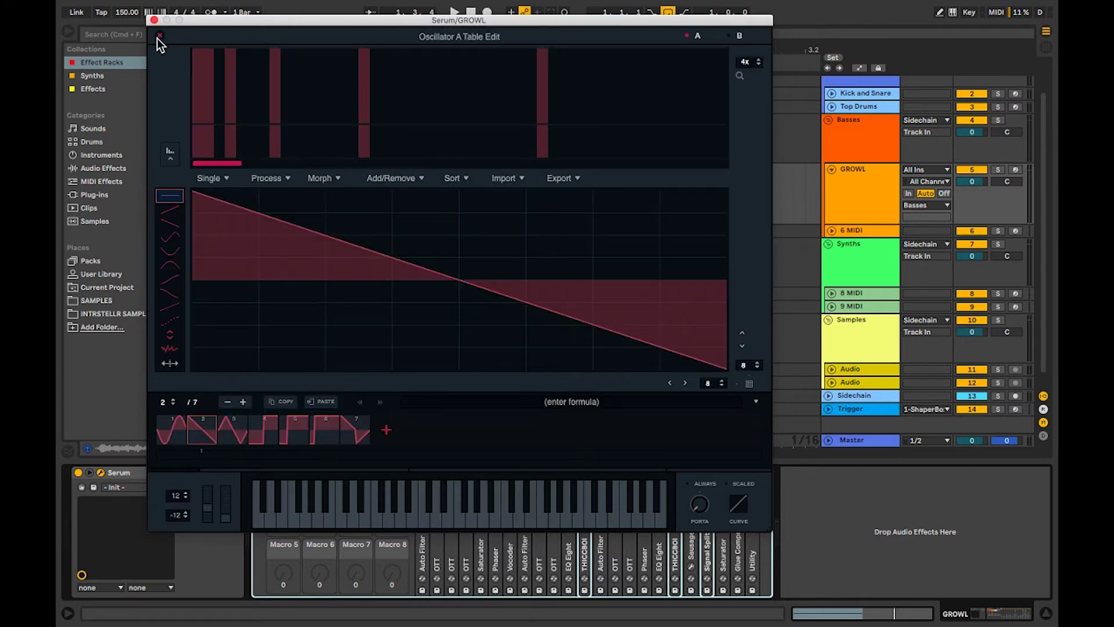
click(395, 177)
click(399, 198)
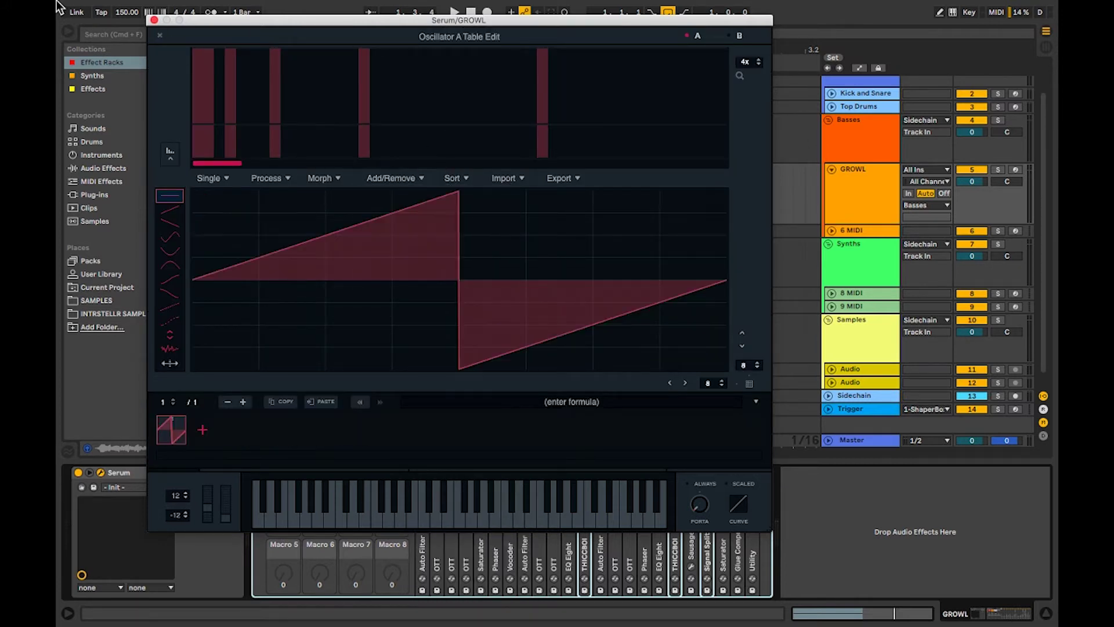
click(160, 35)
click(155, 19)
- Audition the new wave, then check Serum's Configure mode for exposed parameters
key(space)
key(space)
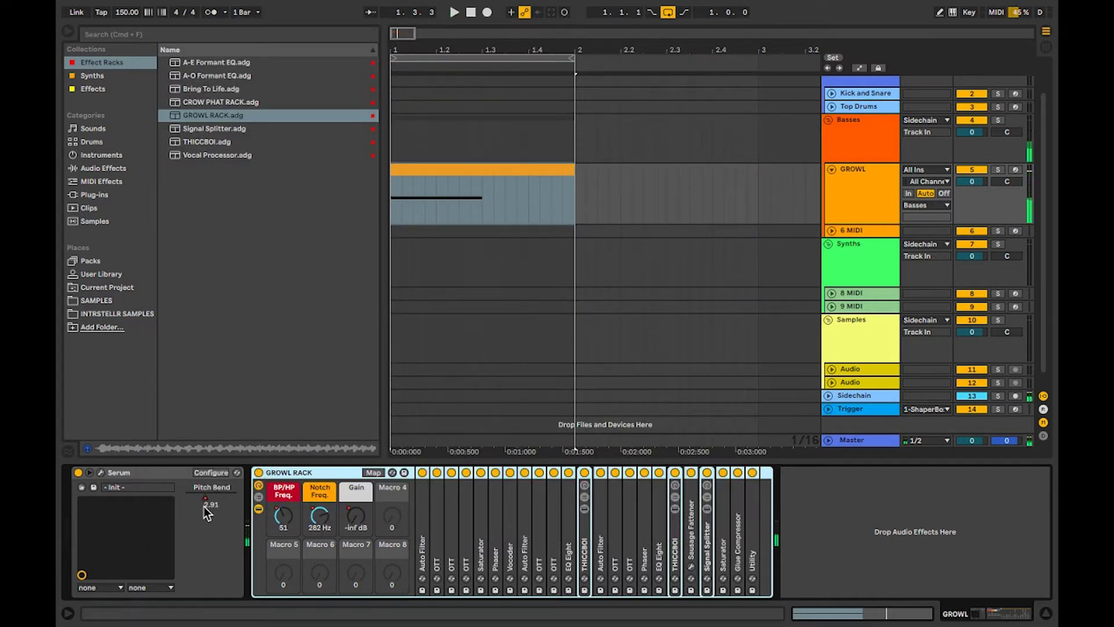
click(101, 473)
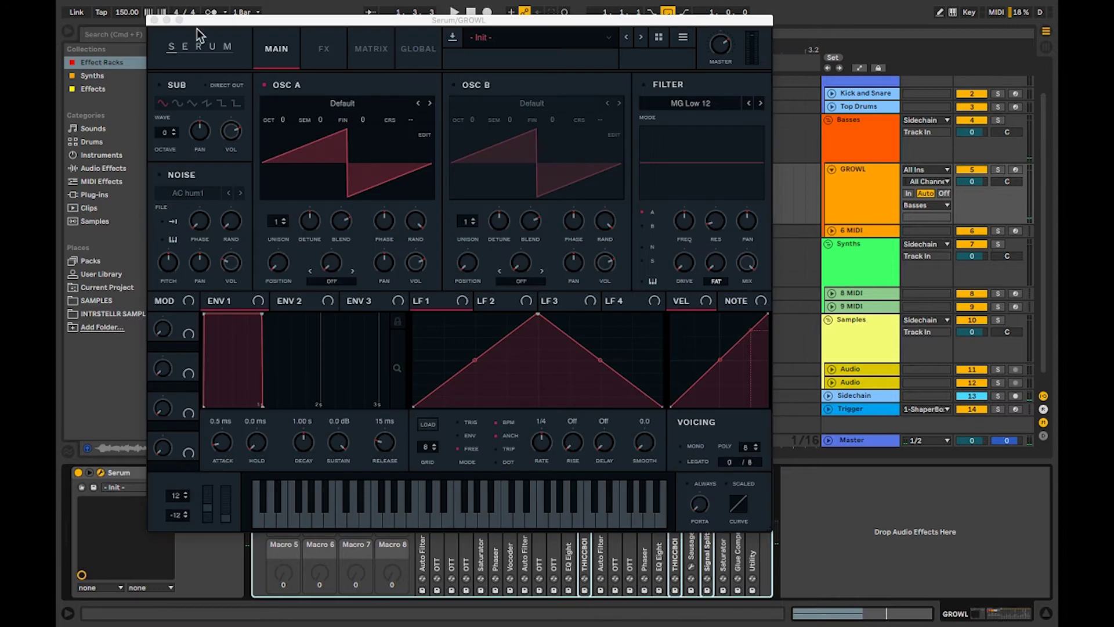
drag(204, 19, 344, 4)
click(209, 472)
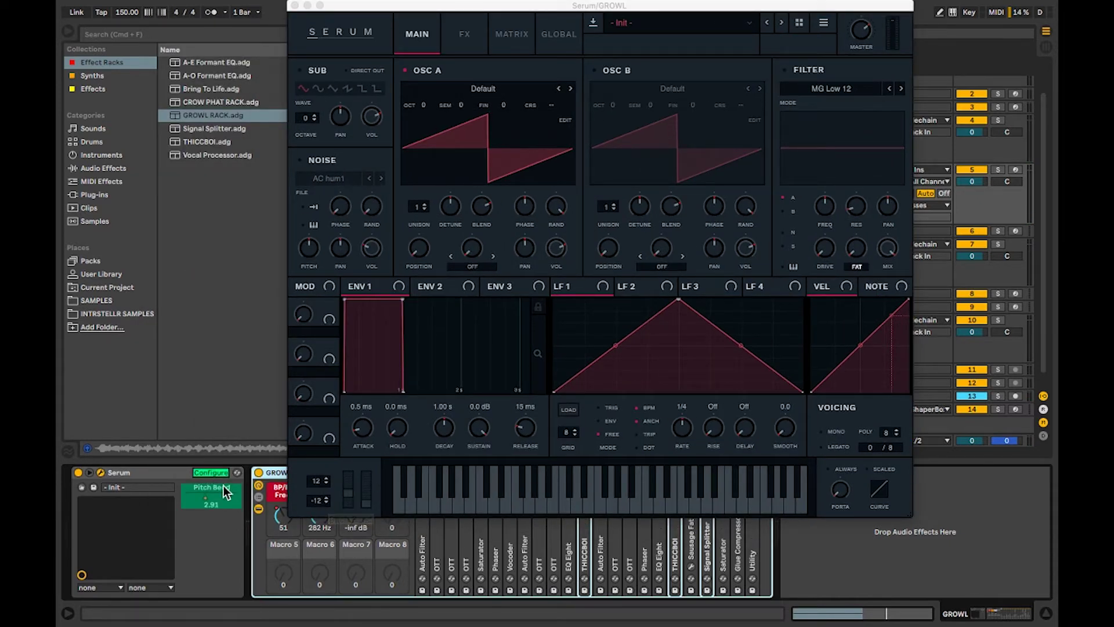
click(217, 472)
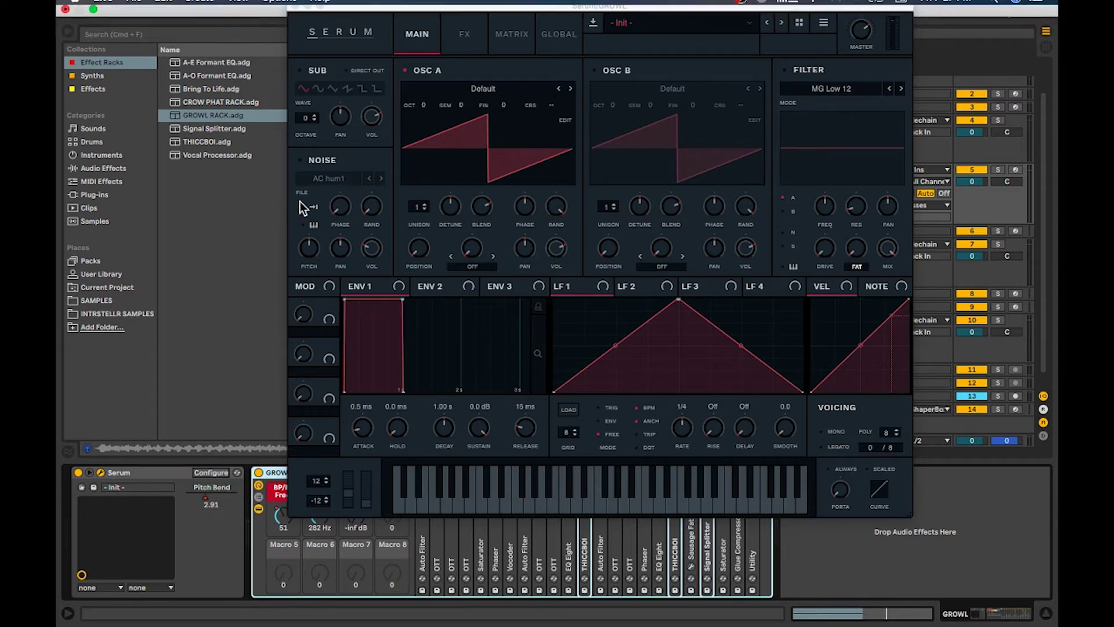
click(295, 6)
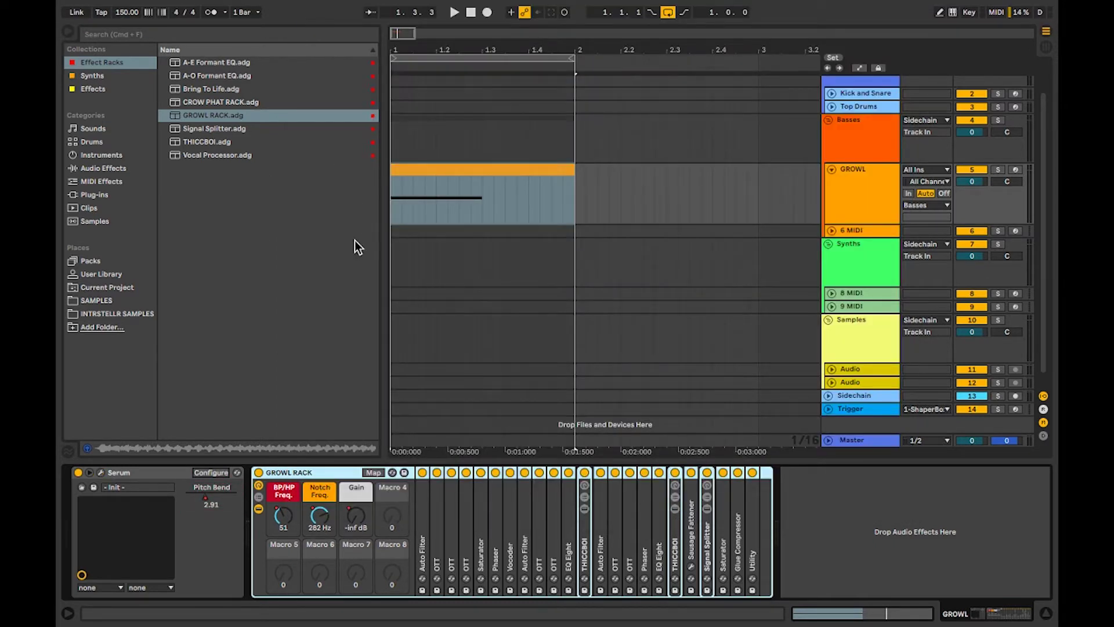
- Turn on Automation Mode with A and start playback of the growl
click(211, 507)
key(a)
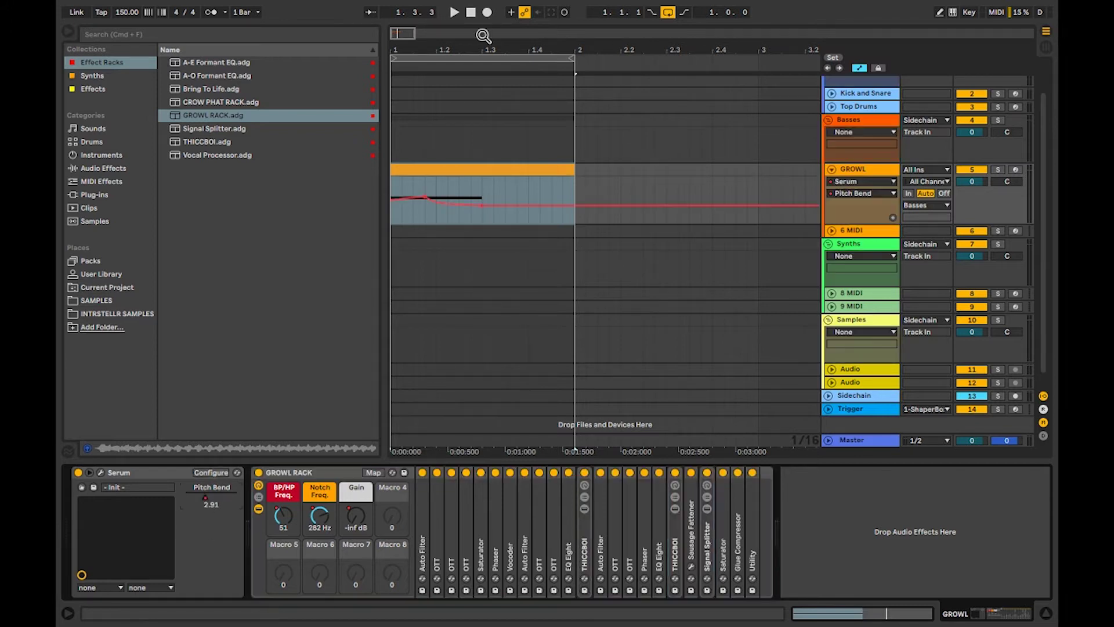
key(space)
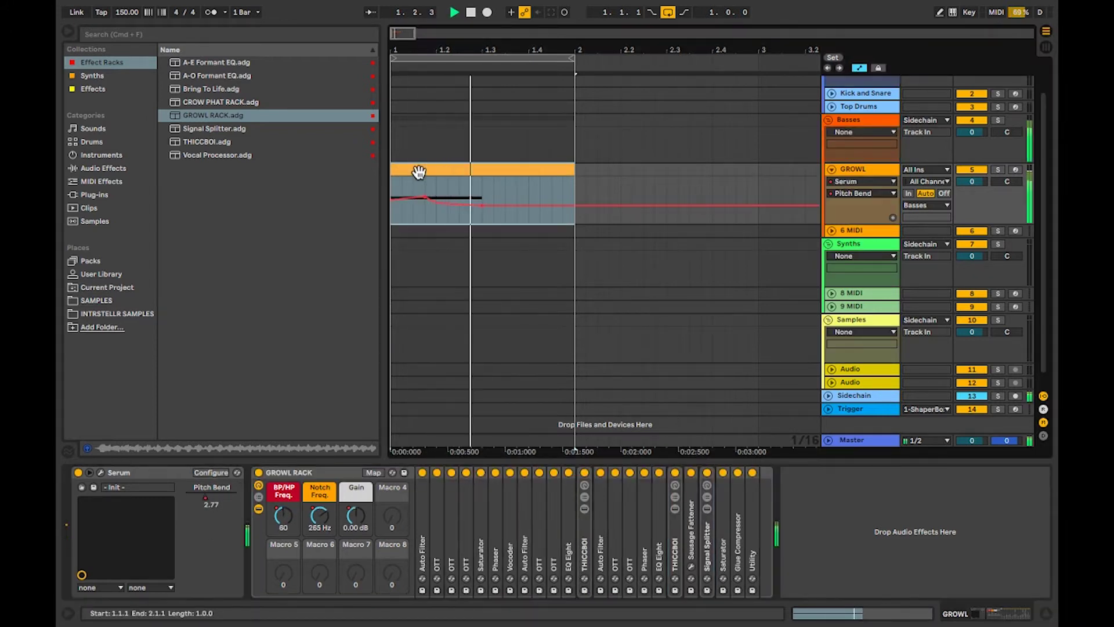
- Switch the GROWL RACK off and back on, then unfold its first Auto Filter
click(259, 473)
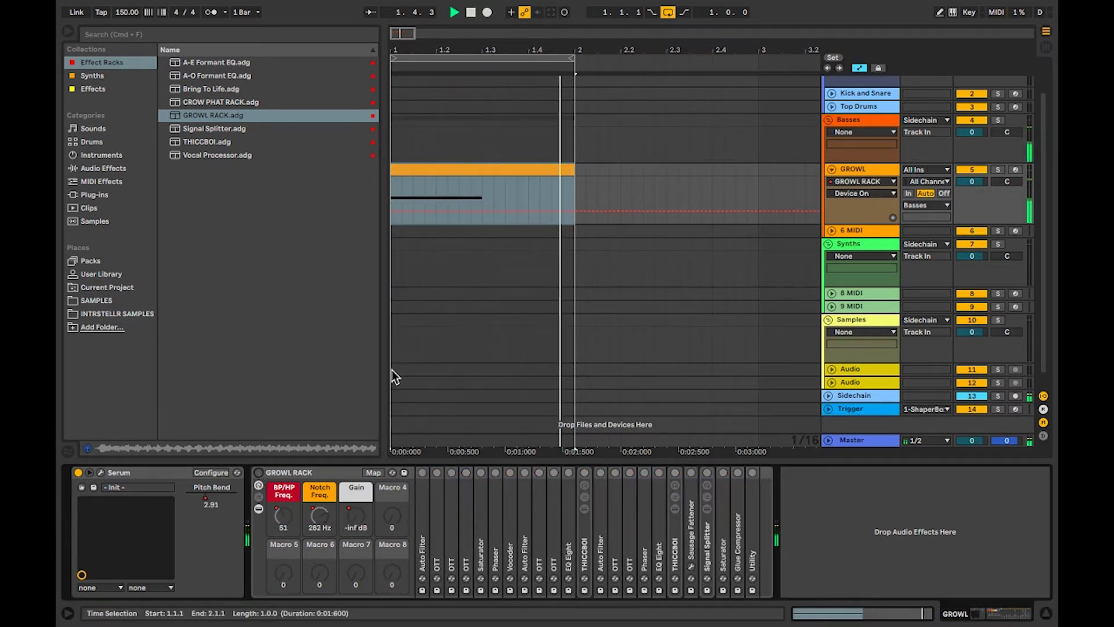
click(259, 473)
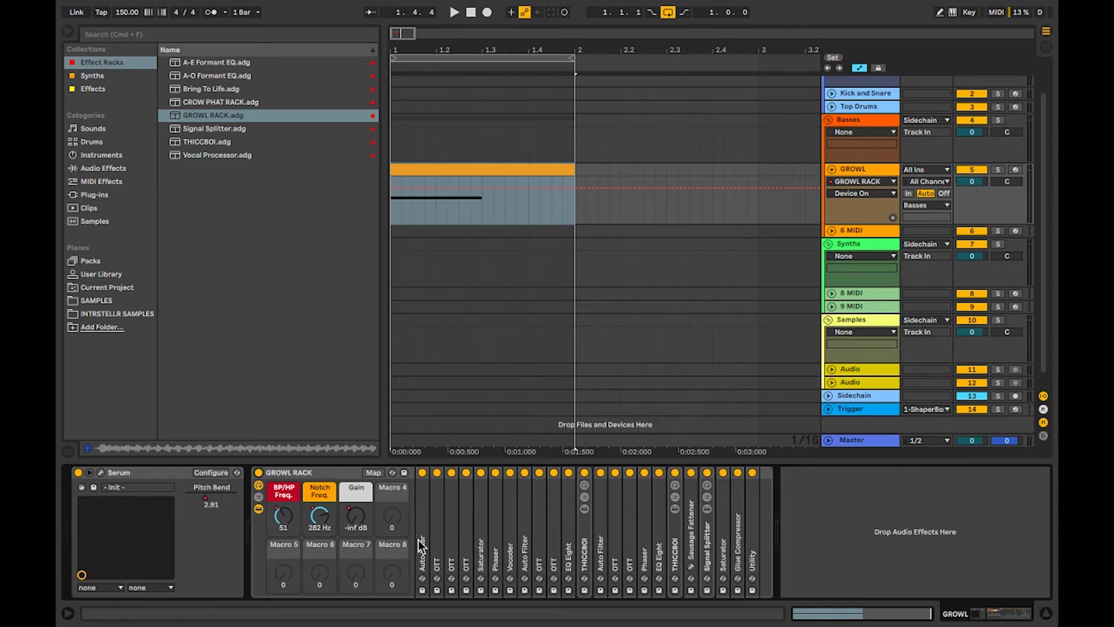
double_click(422, 507)
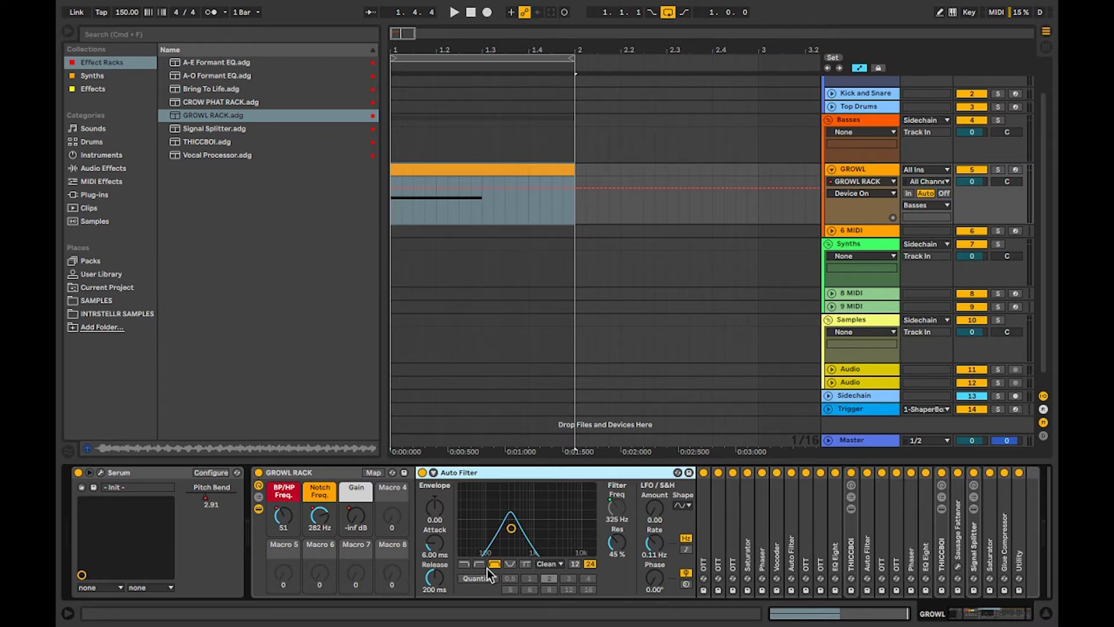
- Check the Auto Filter's filter types in Info View and inspect its frequency control
key(shift+slash)
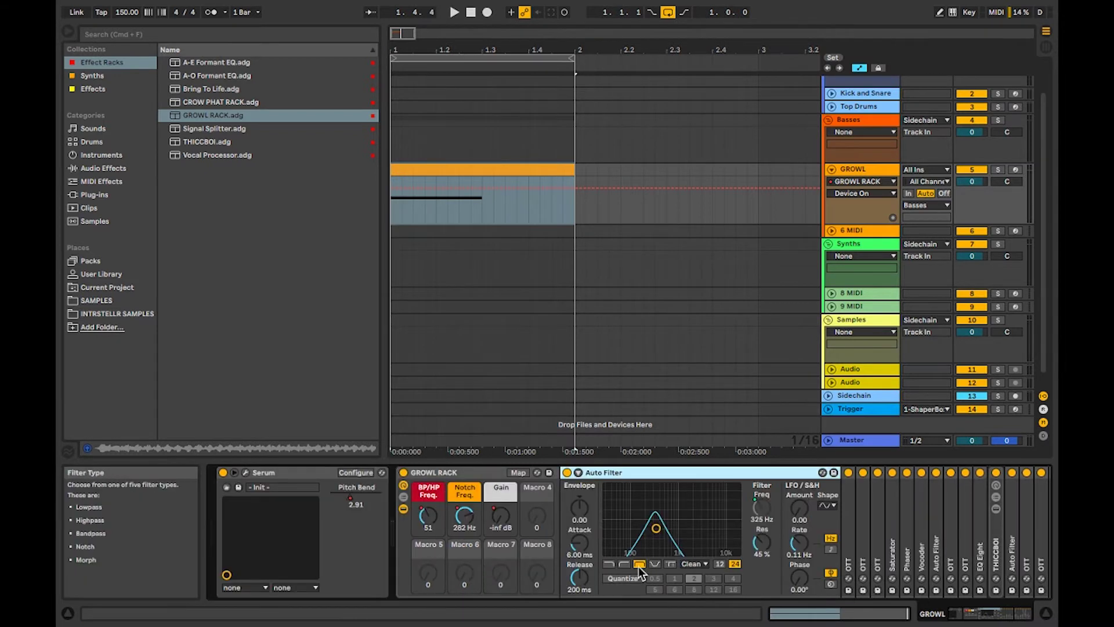
key(shift+slash)
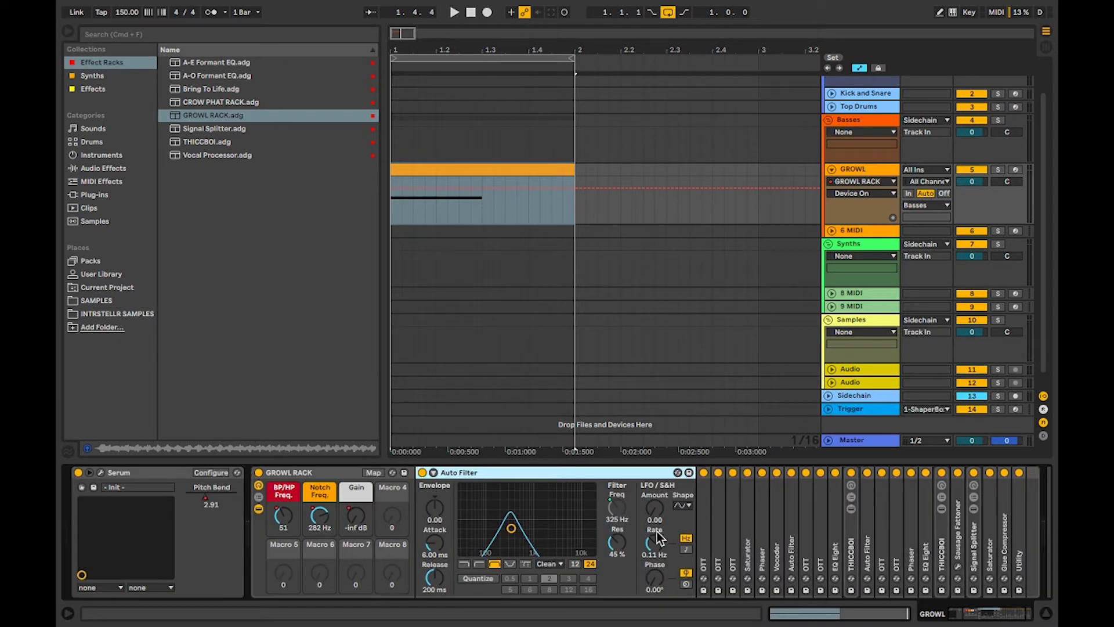
click(611, 510)
click(702, 472)
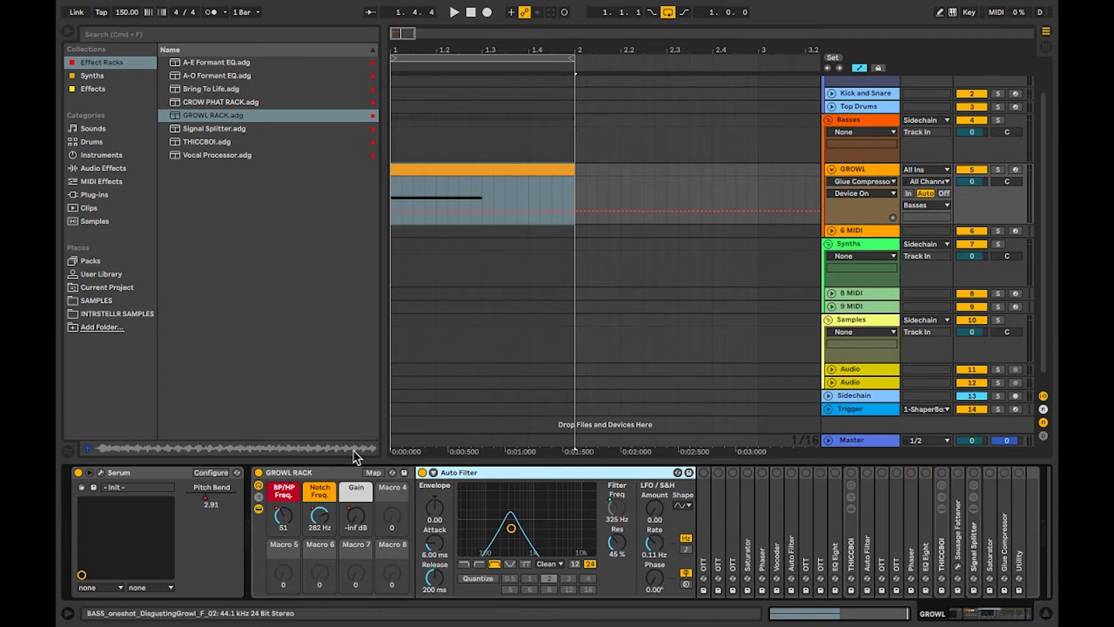
- Adjust the Auto Filter resonance and audition the filter automation
drag(626, 549, 626, 604)
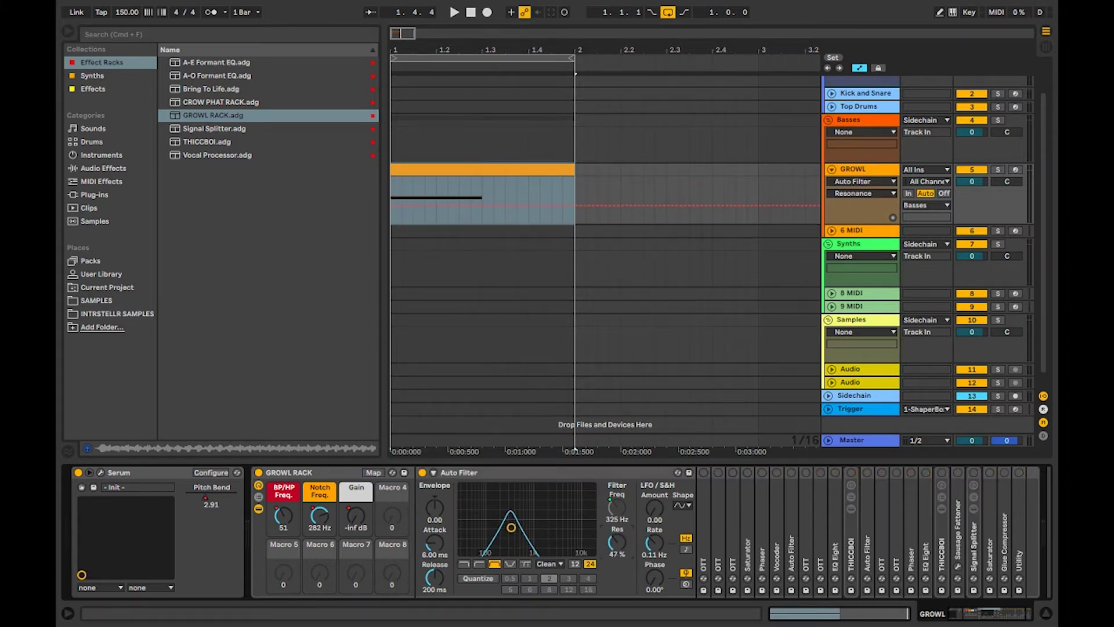
key(space)
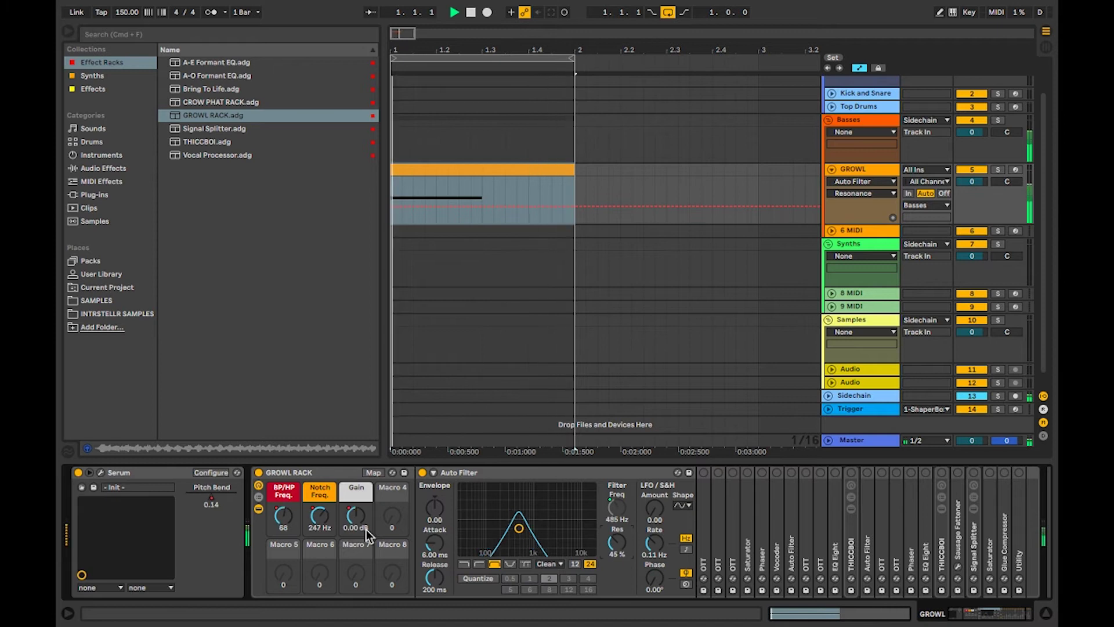
key(space)
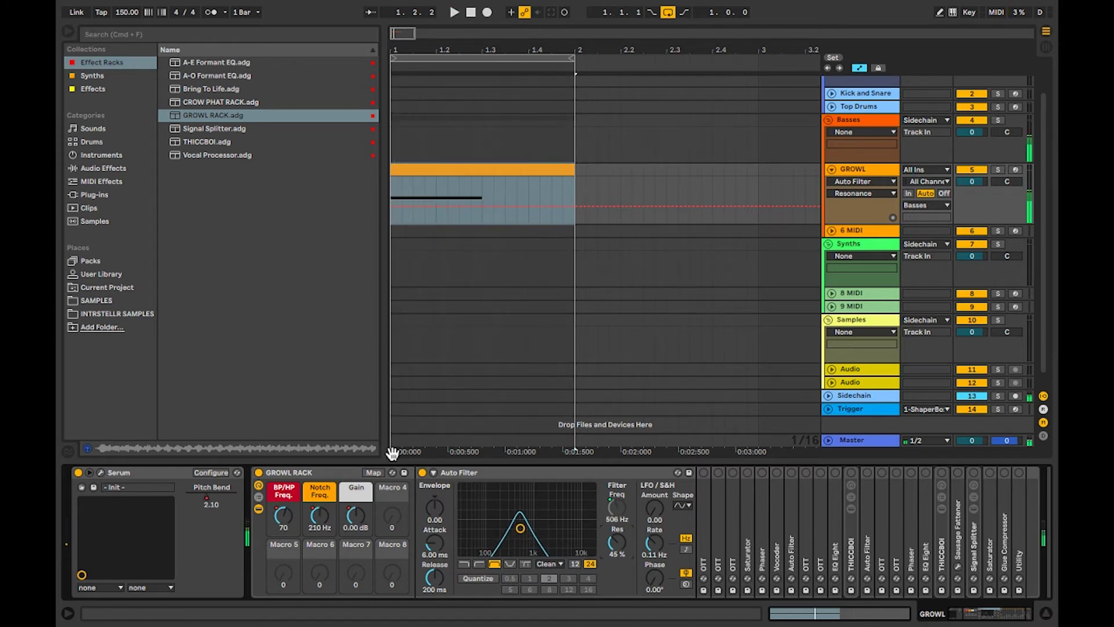
key(space)
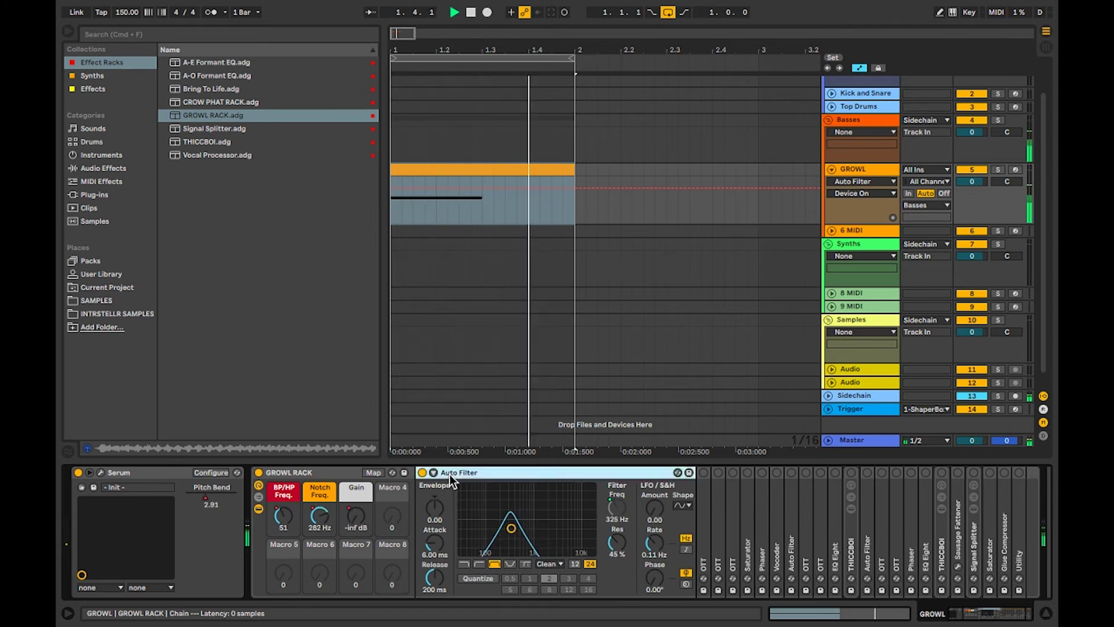
- Fold the Auto Filter, then expand and fold each of the four OTTs
double_click(451, 474)
key(space)
double_click(436, 487)
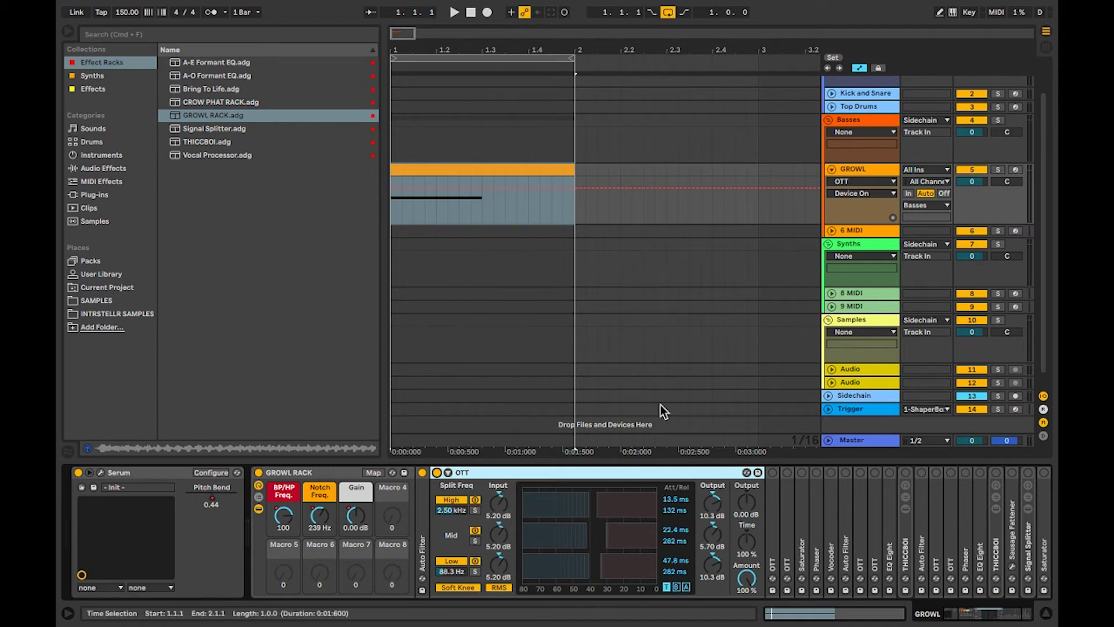
double_click(513, 472)
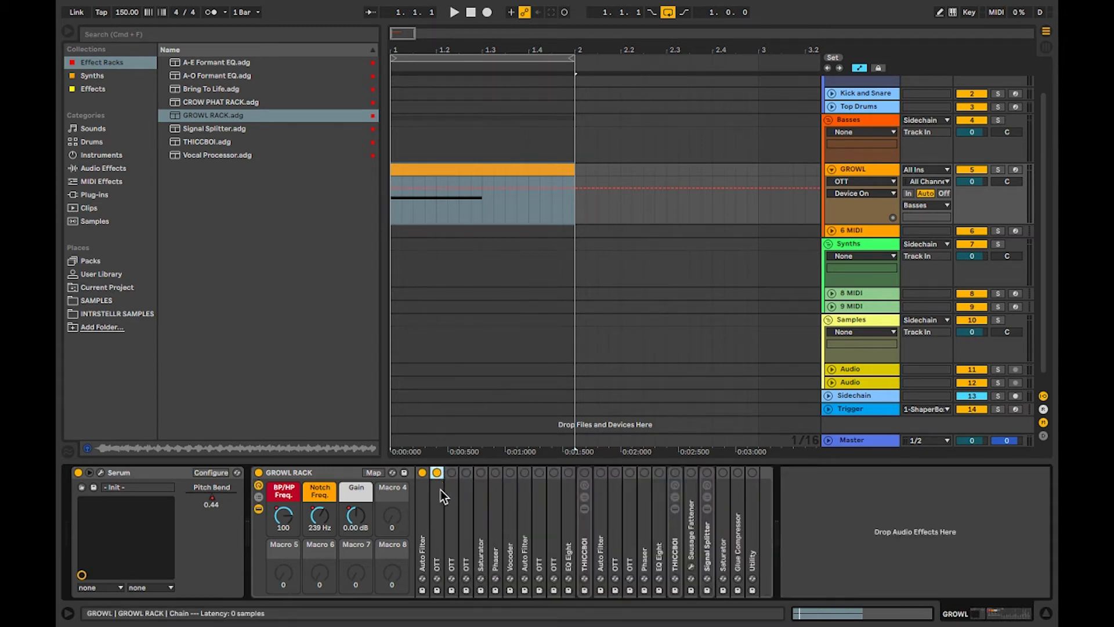
double_click(441, 490)
double_click(500, 472)
double_click(455, 489)
double_click(481, 468)
double_click(465, 485)
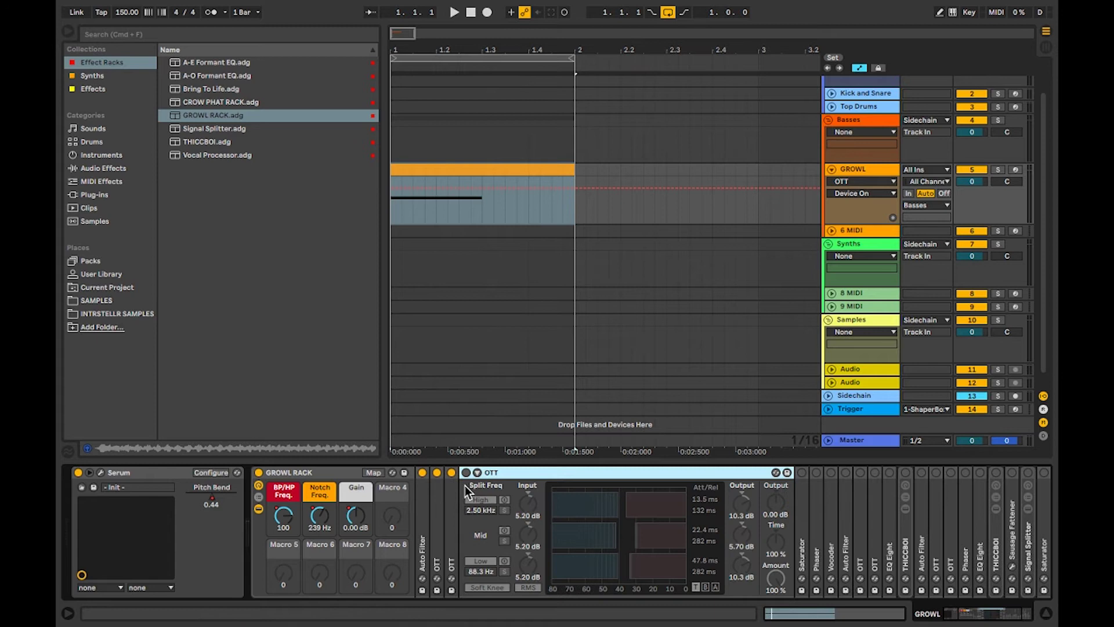
double_click(497, 473)
- Audition the clip, peek at the Saturator settings and fold it, then expand the Phaser
key(space)
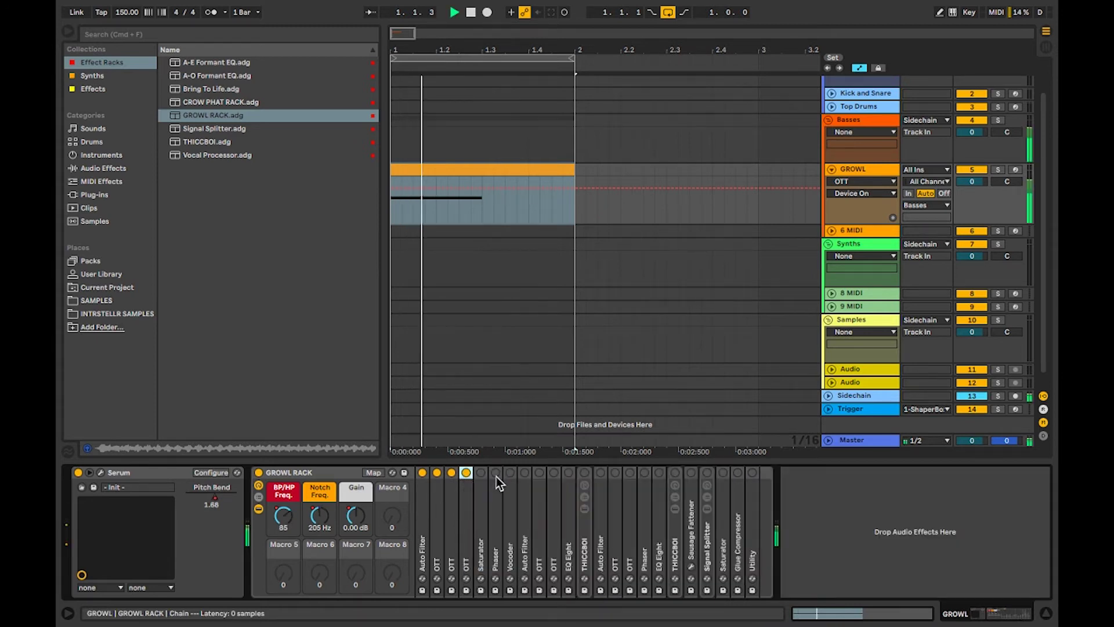
key(space)
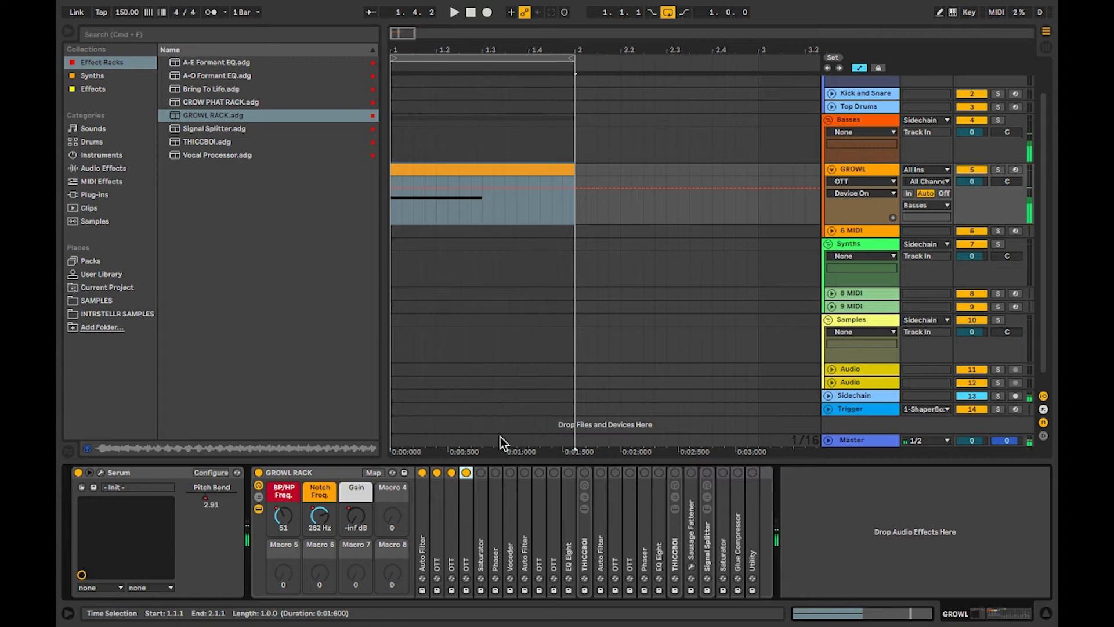
double_click(483, 493)
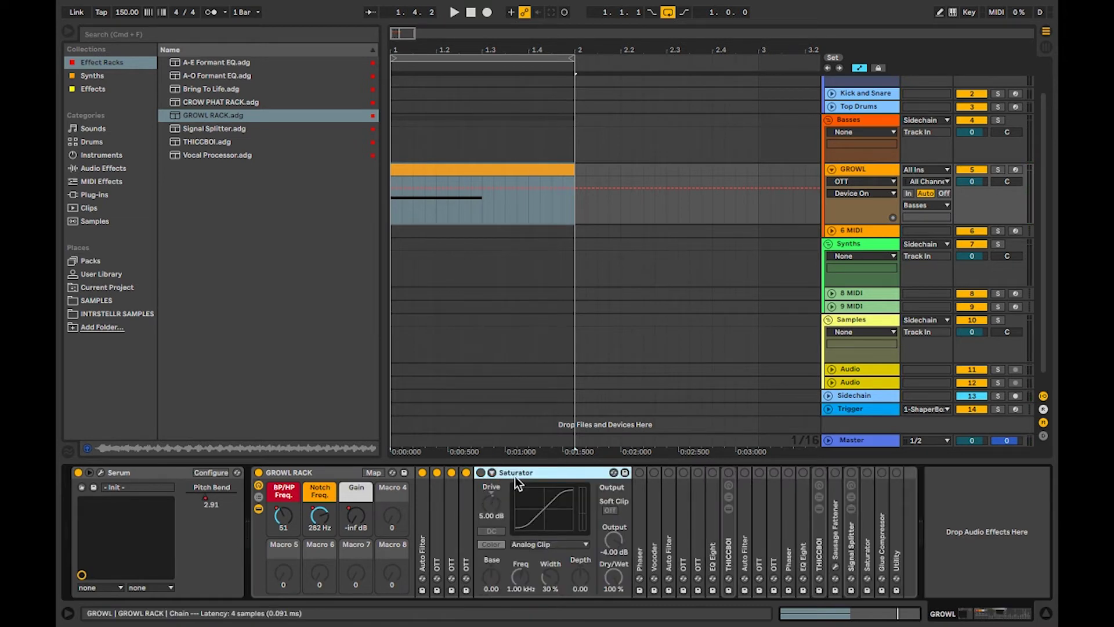
double_click(483, 471)
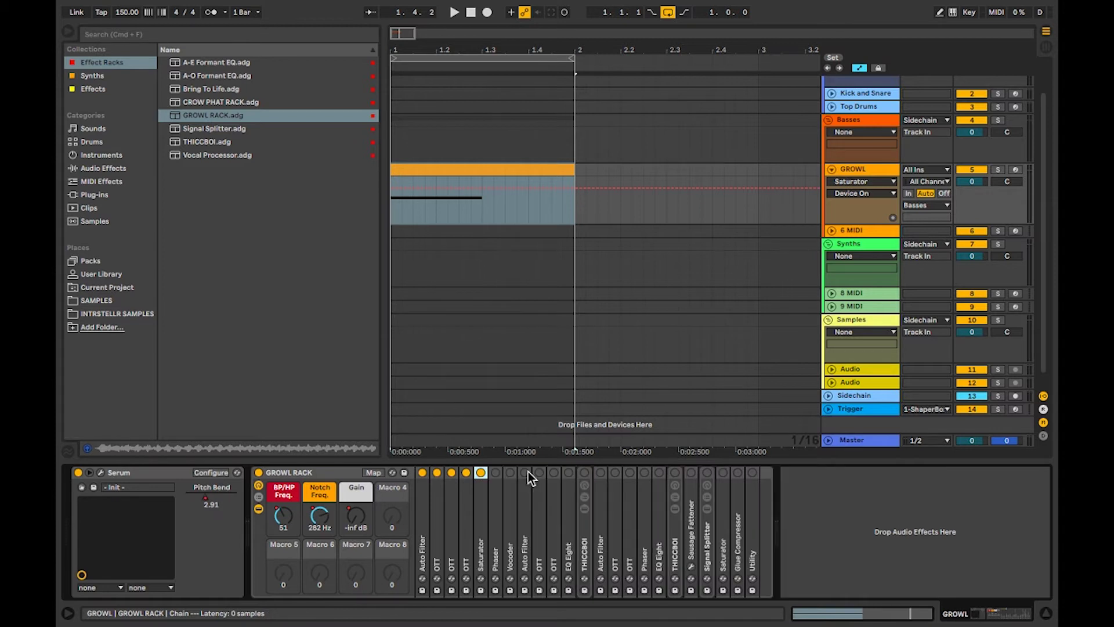
double_click(497, 512)
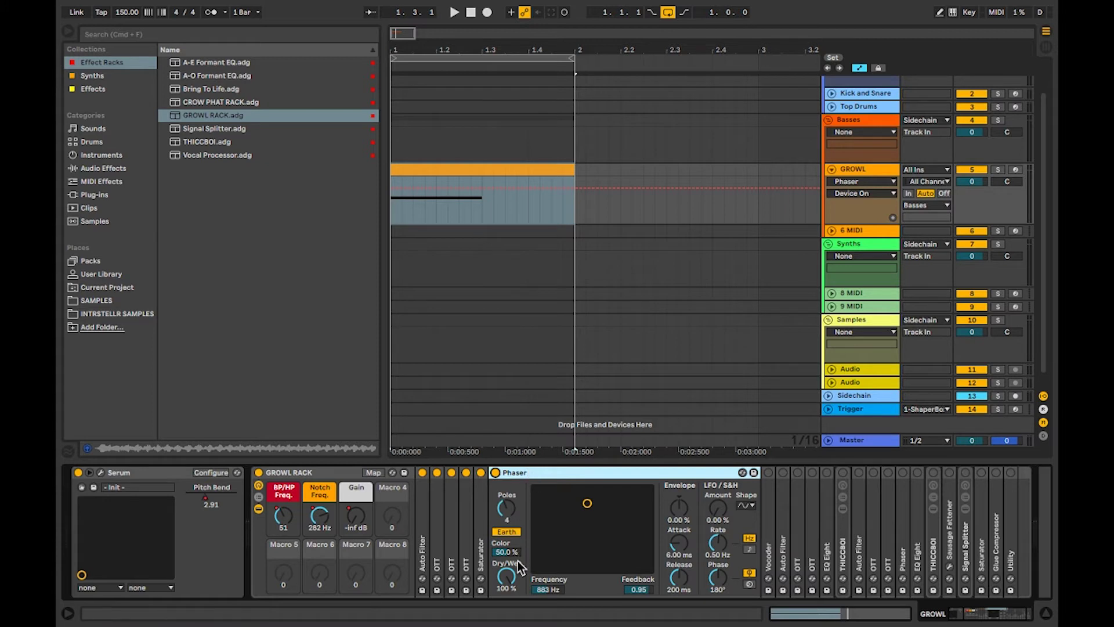
- Raise the Phaser Frequency to about 1.09 kHz and audition its Frequency and Feedback automation
drag(546, 592, 545, 581)
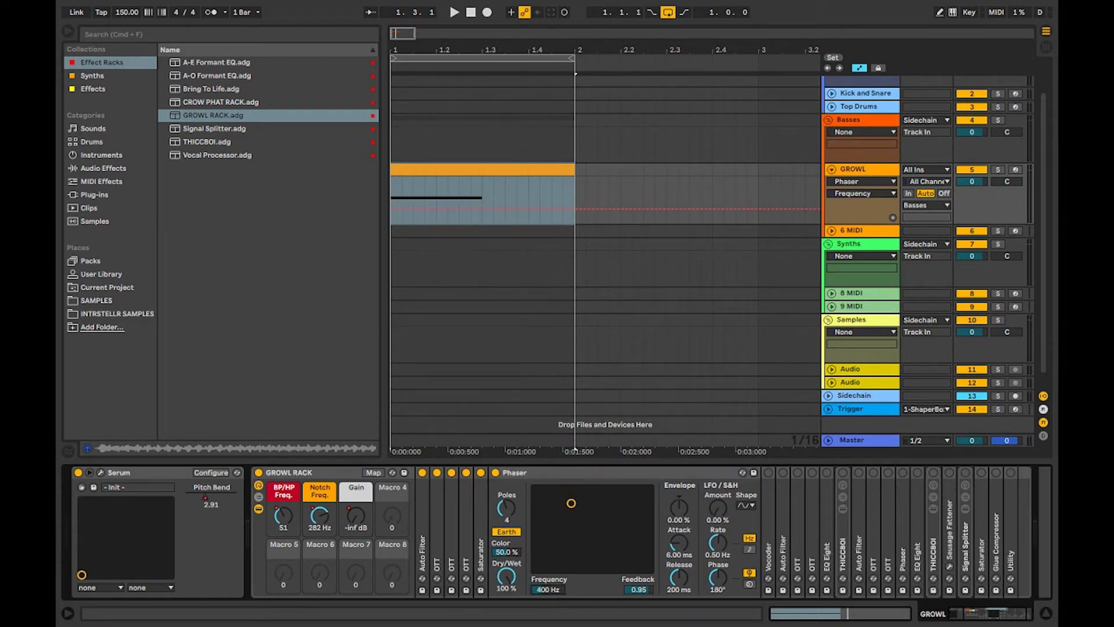
key(space)
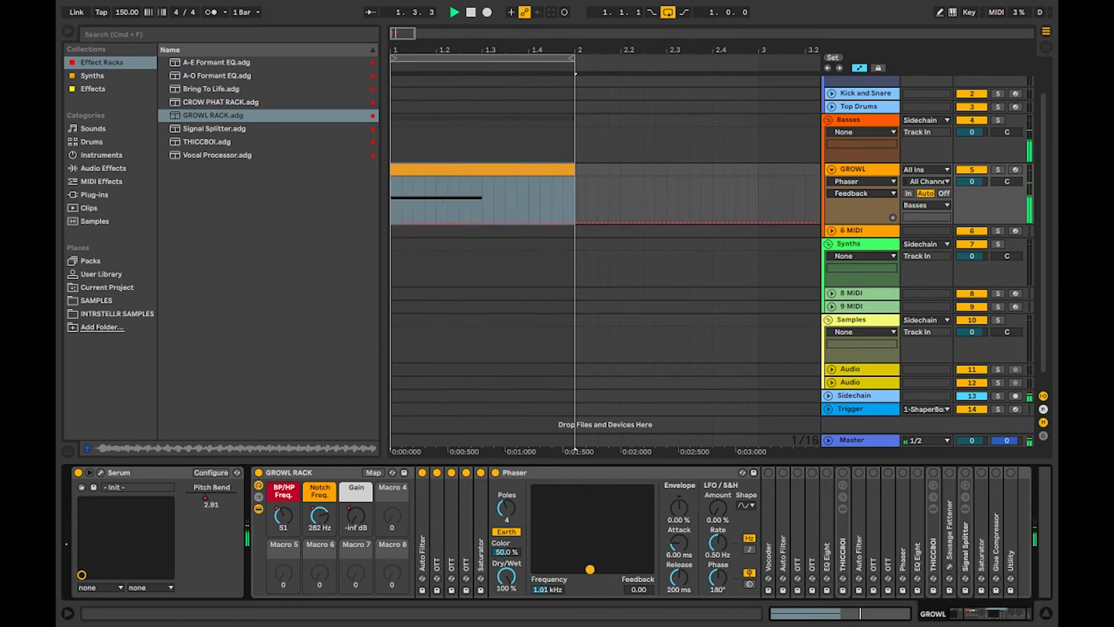
click(558, 588)
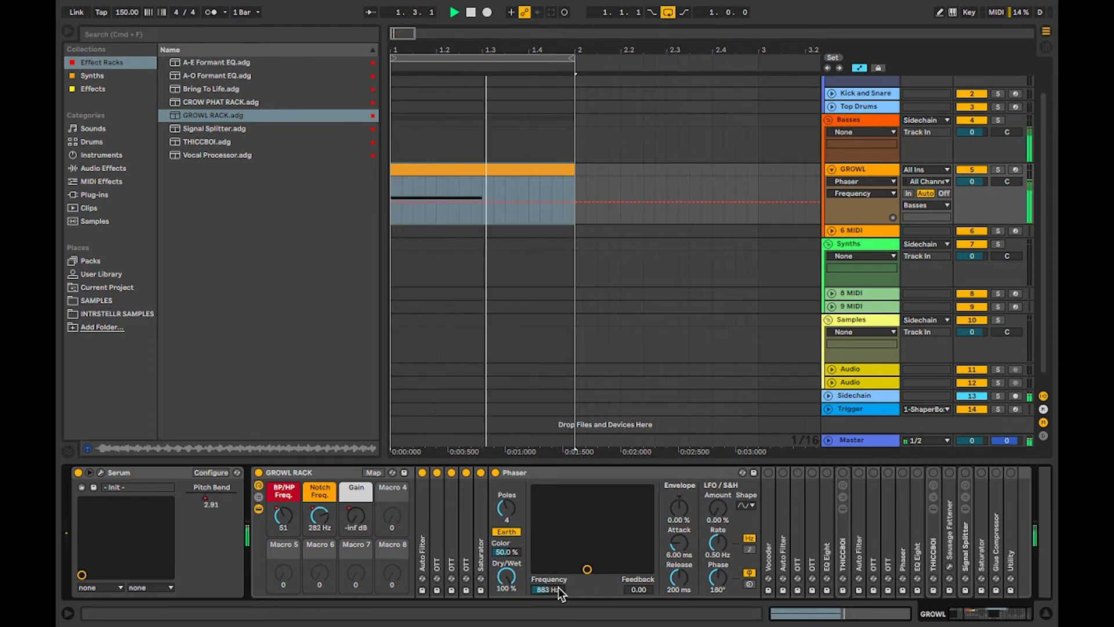
click(638, 589)
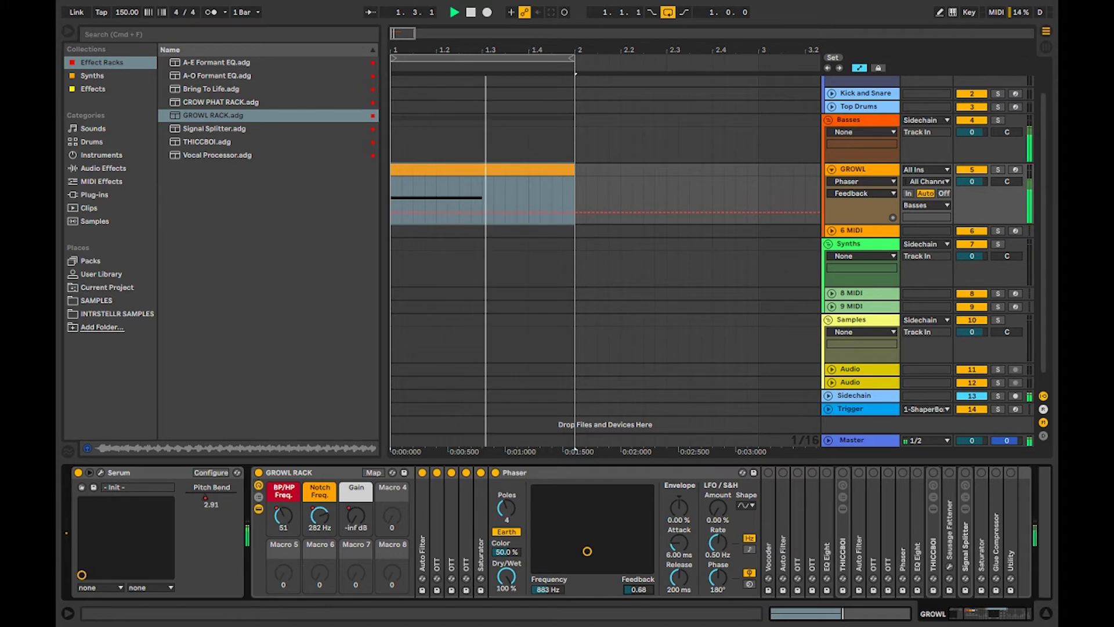
double_click(525, 475)
- Expand the Vocoder, switch it on, and play from bar 1 to hear it
double_click(510, 526)
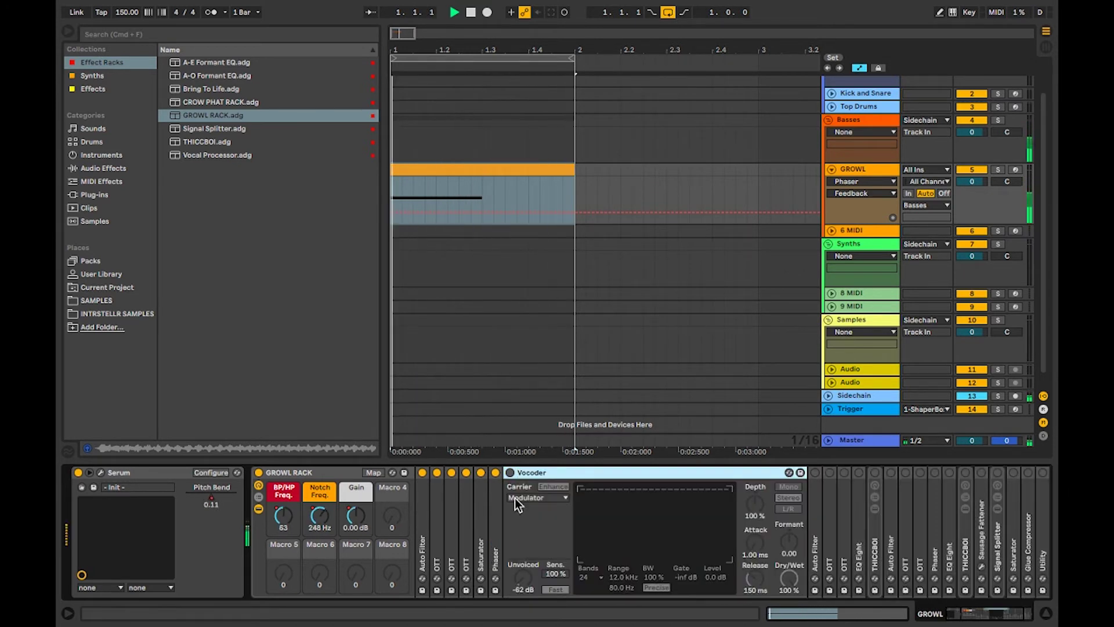
key(space)
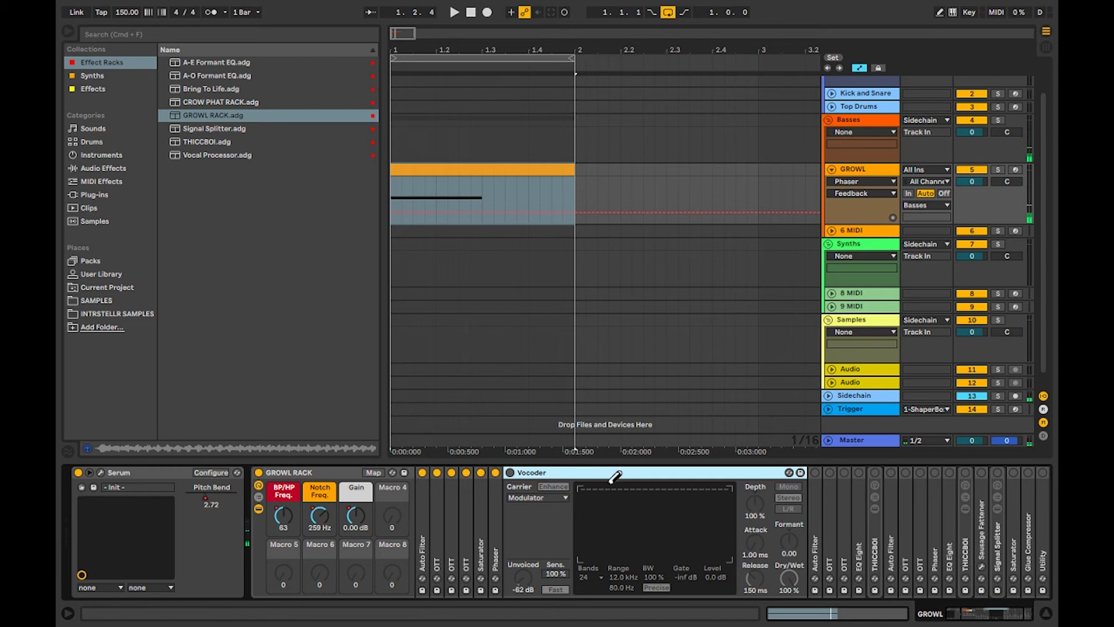
click(510, 473)
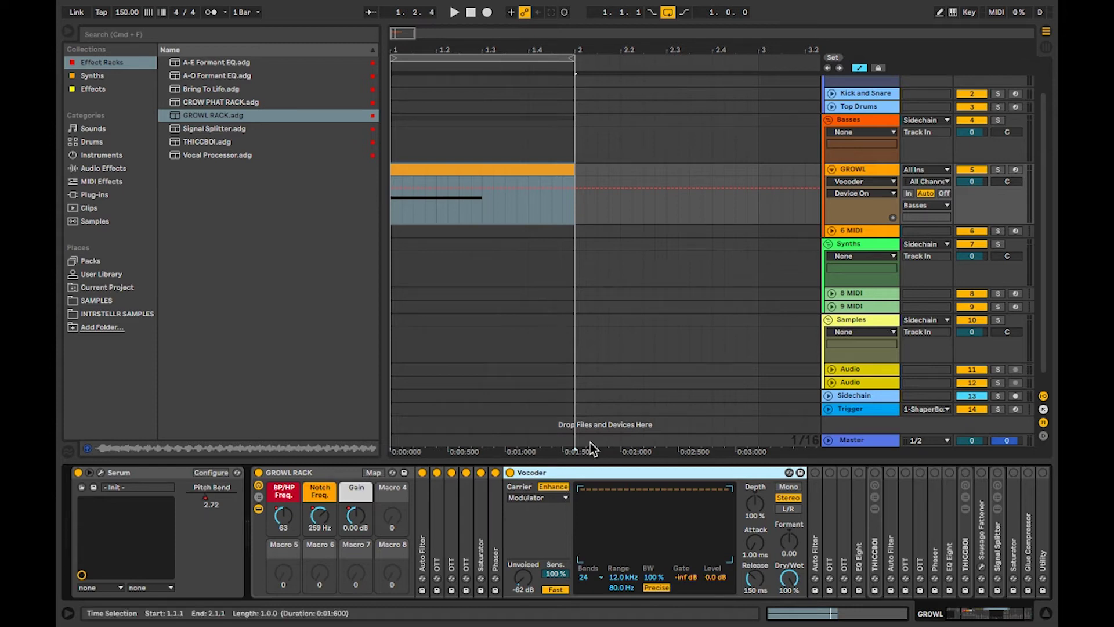
key(space)
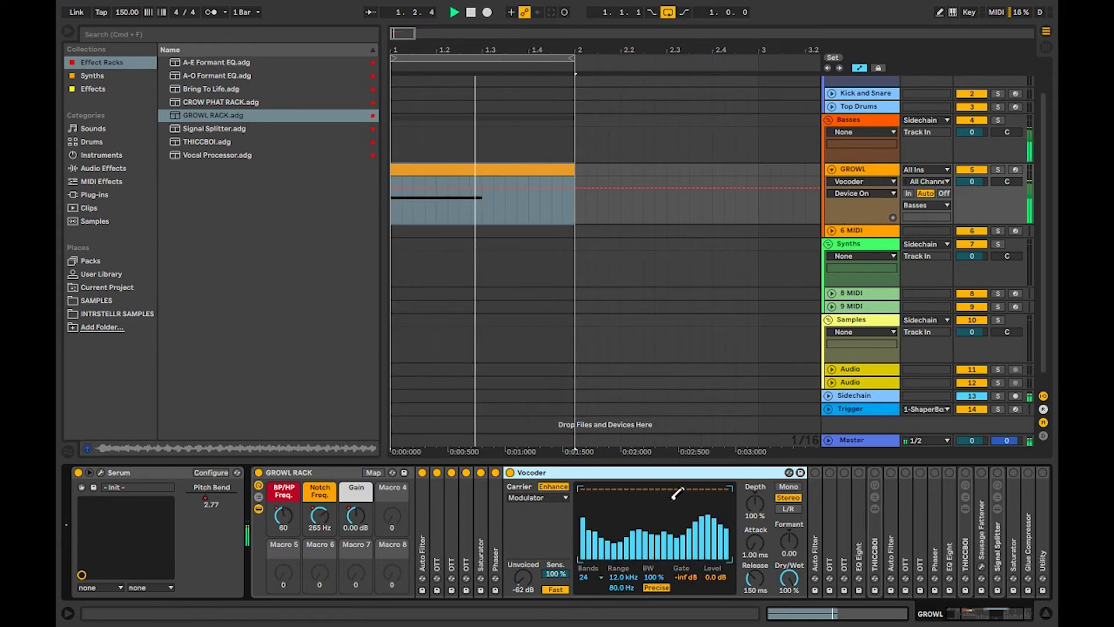
key(space)
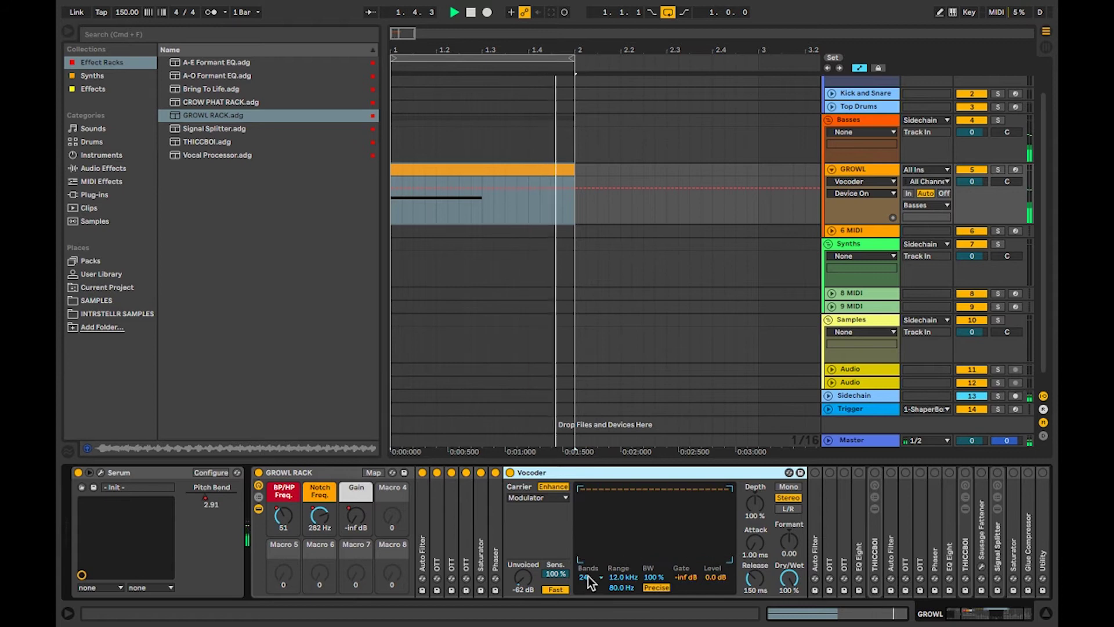
- Keep the Vocoder at 24 bands and toggle Enhance off and back on
click(593, 577)
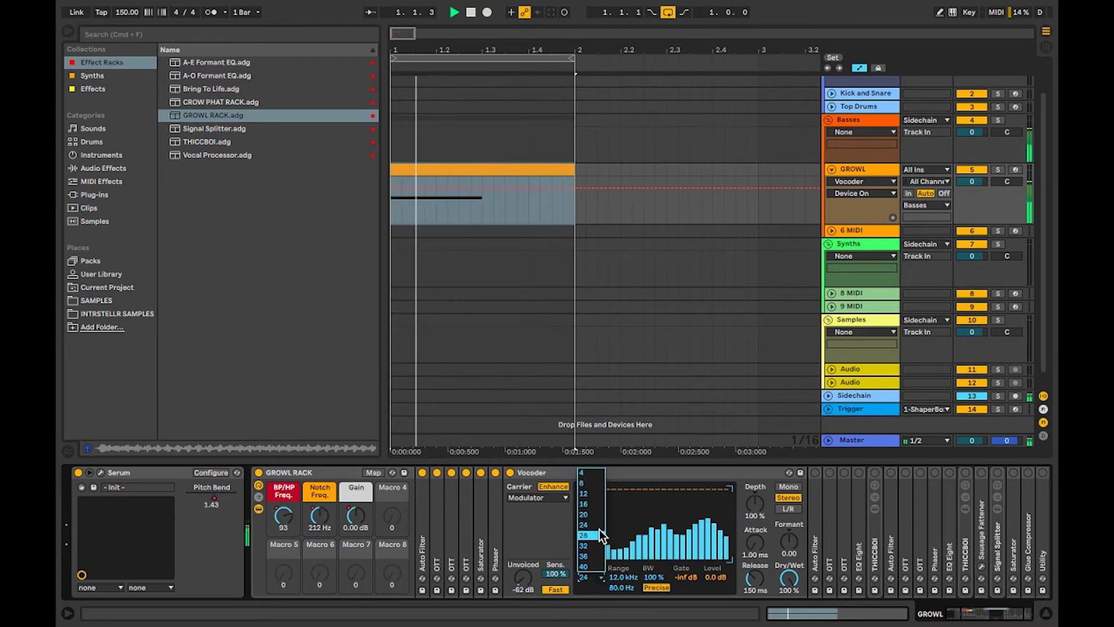
click(588, 581)
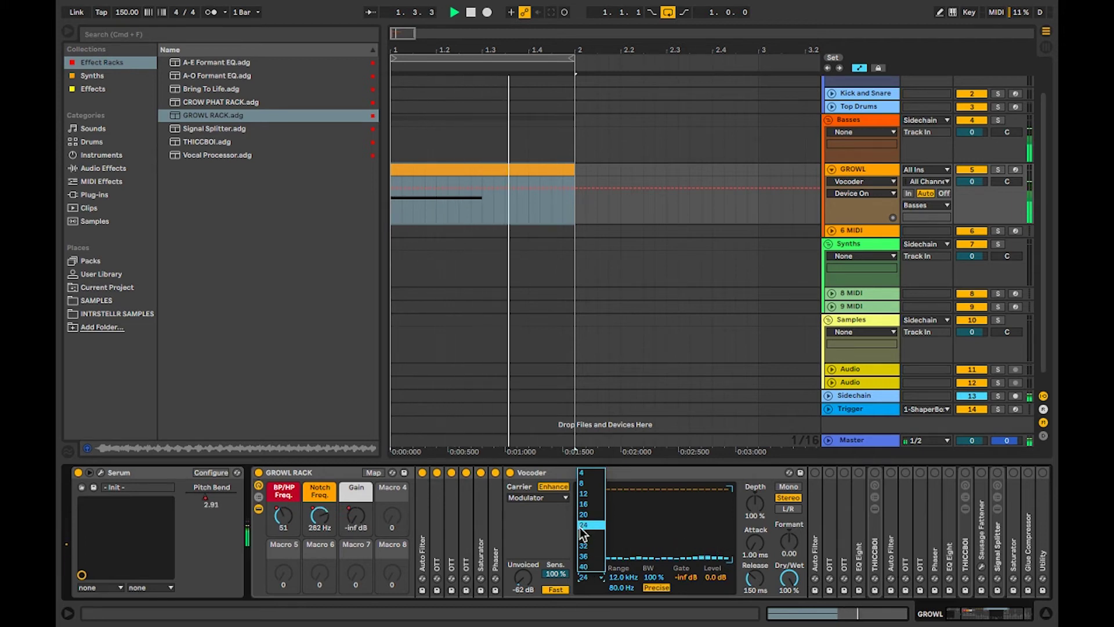
click(554, 488)
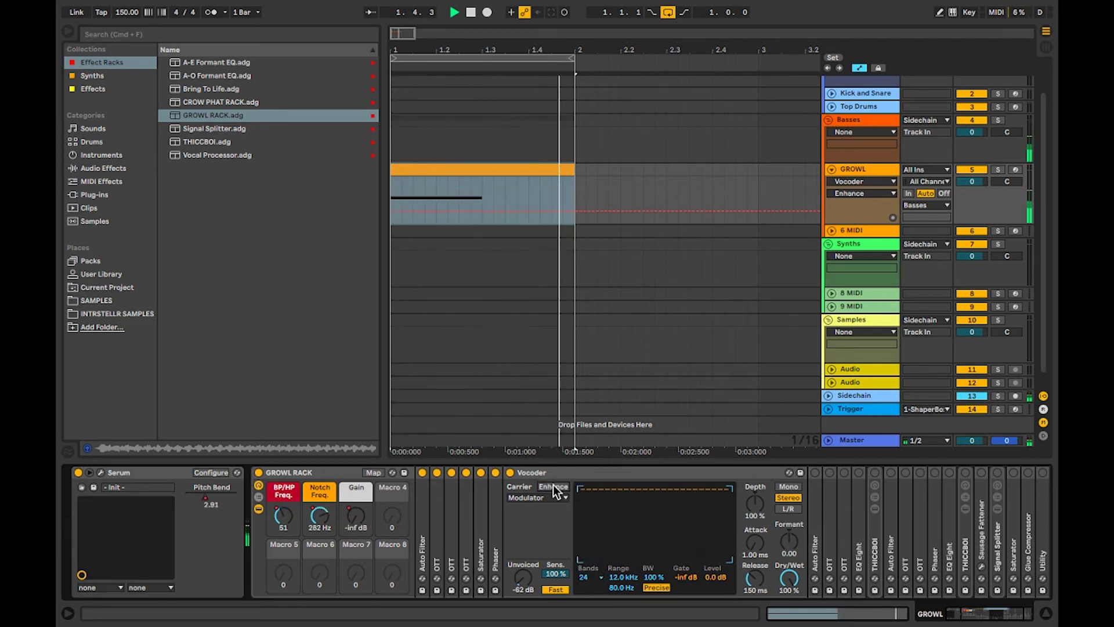
click(553, 487)
click(548, 494)
- Fold the Vocoder, expand the Auto Filter, and toggle it on and off
click(547, 496)
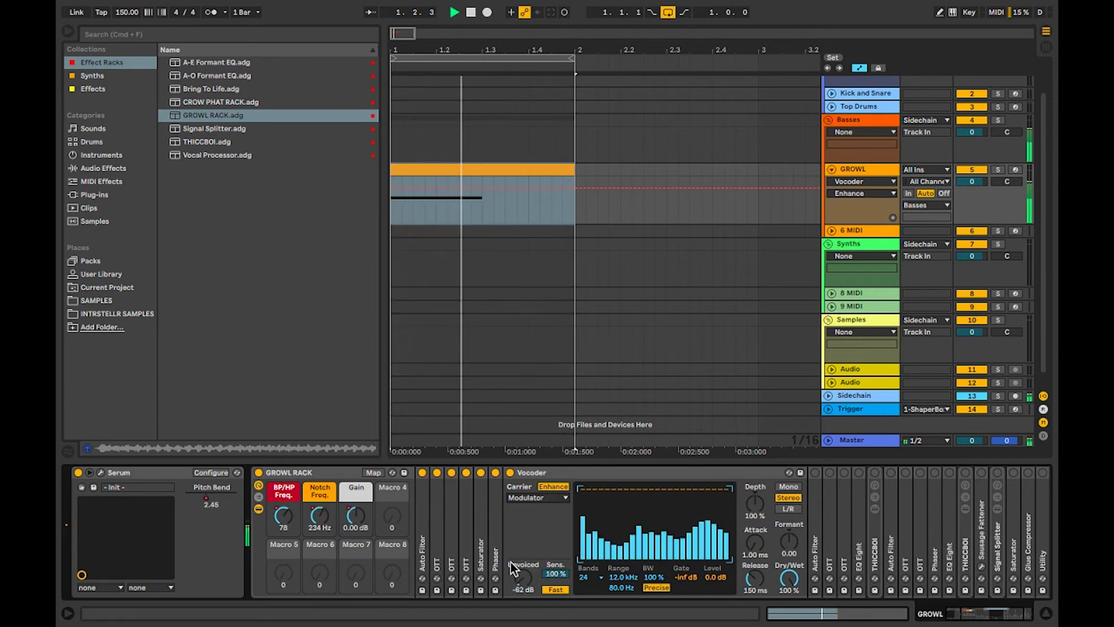
double_click(708, 473)
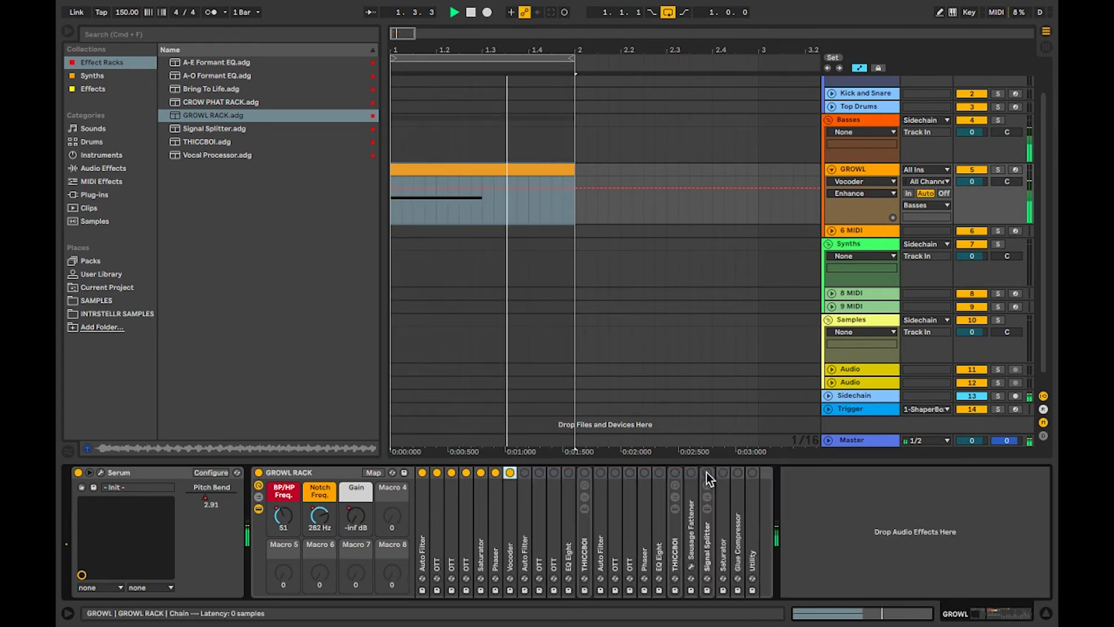
double_click(525, 511)
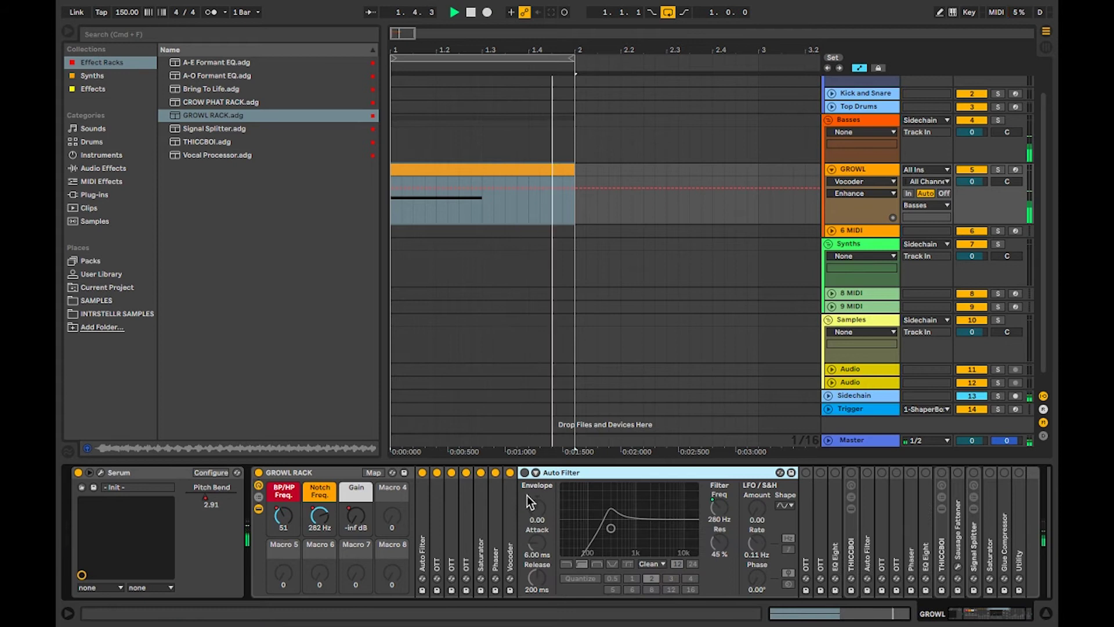
click(524, 472)
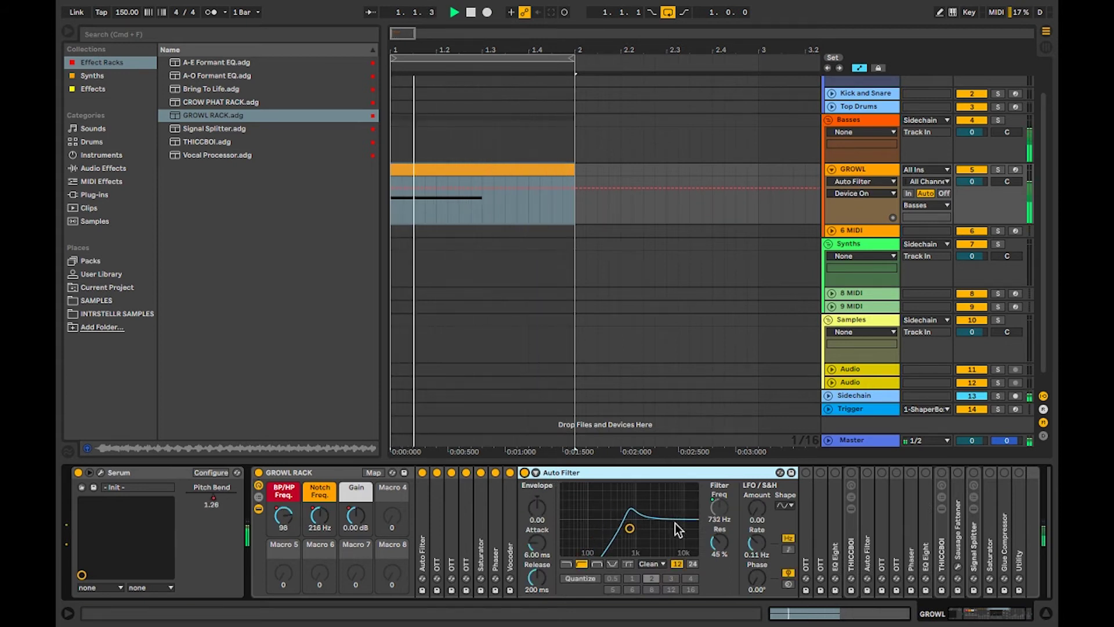
key(space)
click(525, 472)
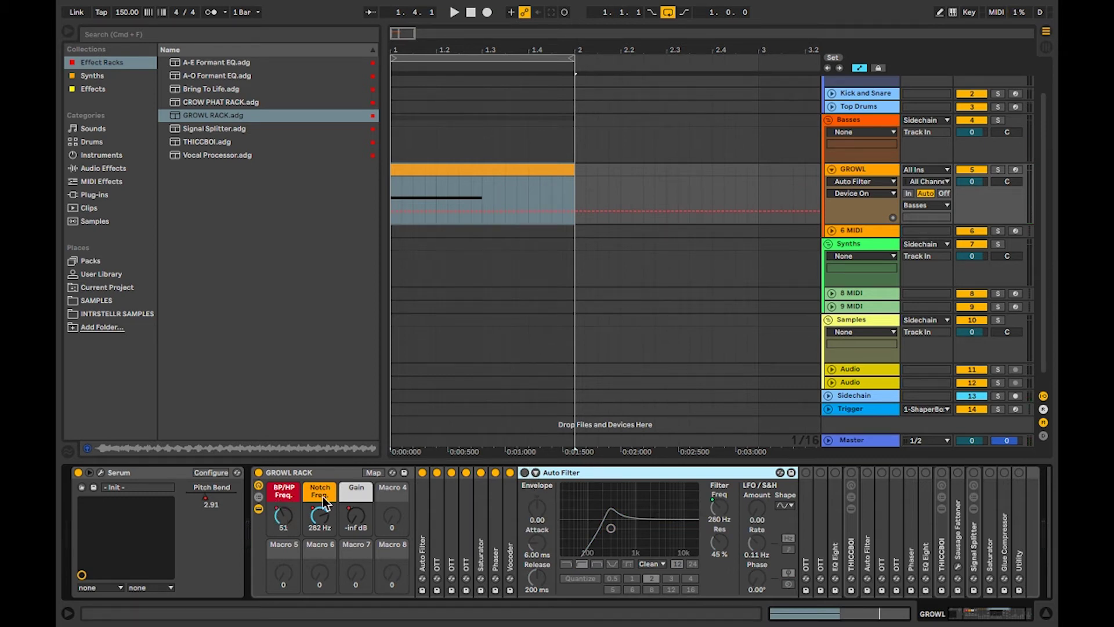
- Show the BP/HP Freq. macro envelope, loop the one-bar clip, hide automation, and re-enable the Auto Filter
click(282, 516)
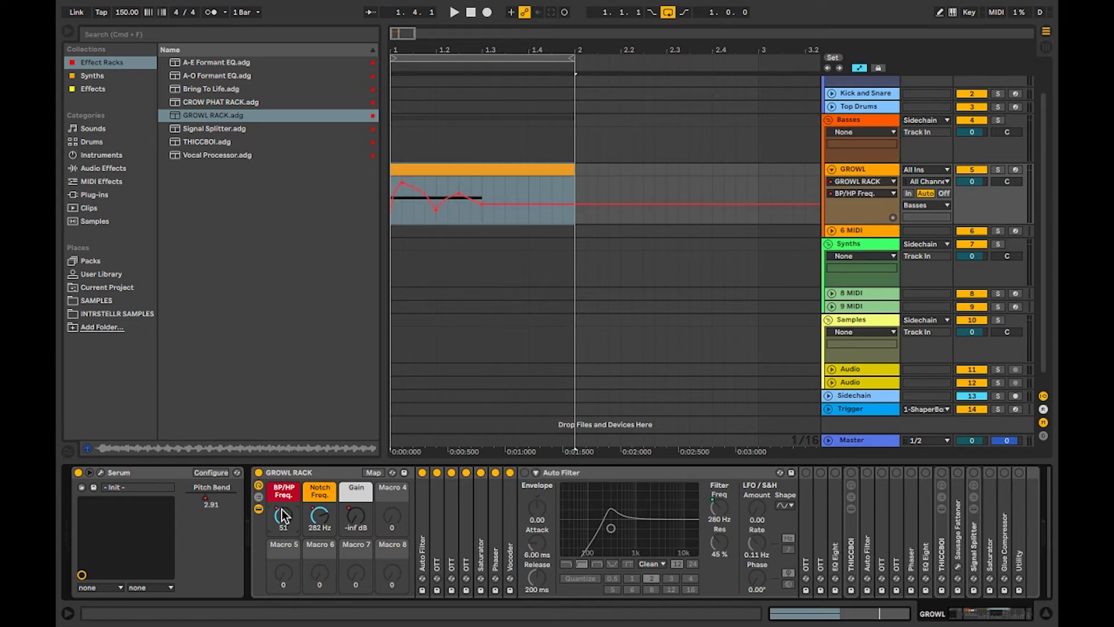
click(468, 163)
key(space)
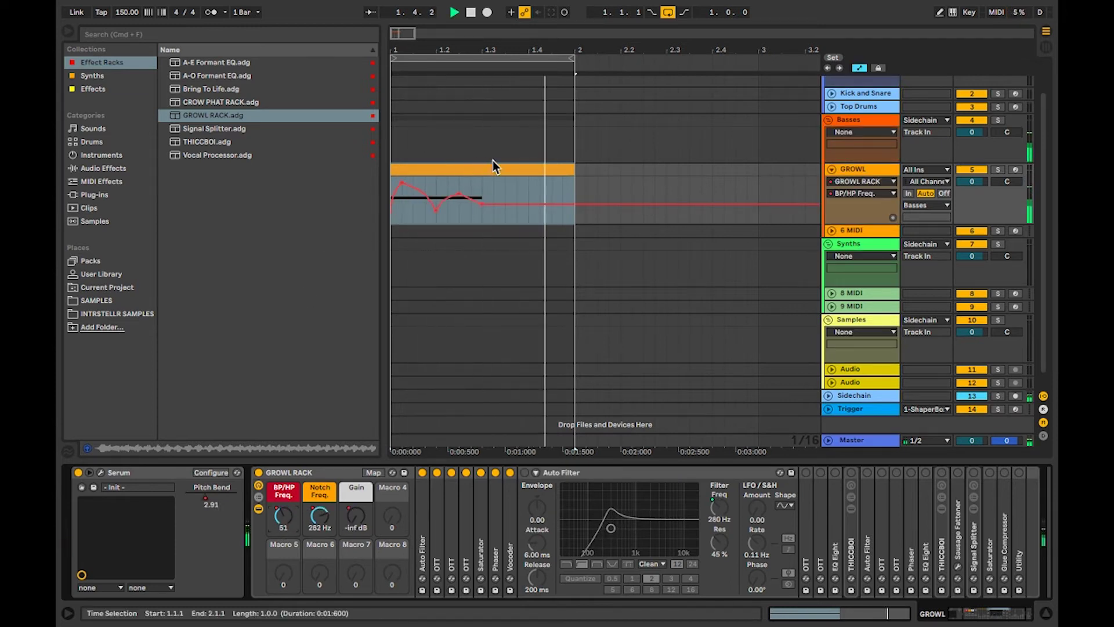
key(a)
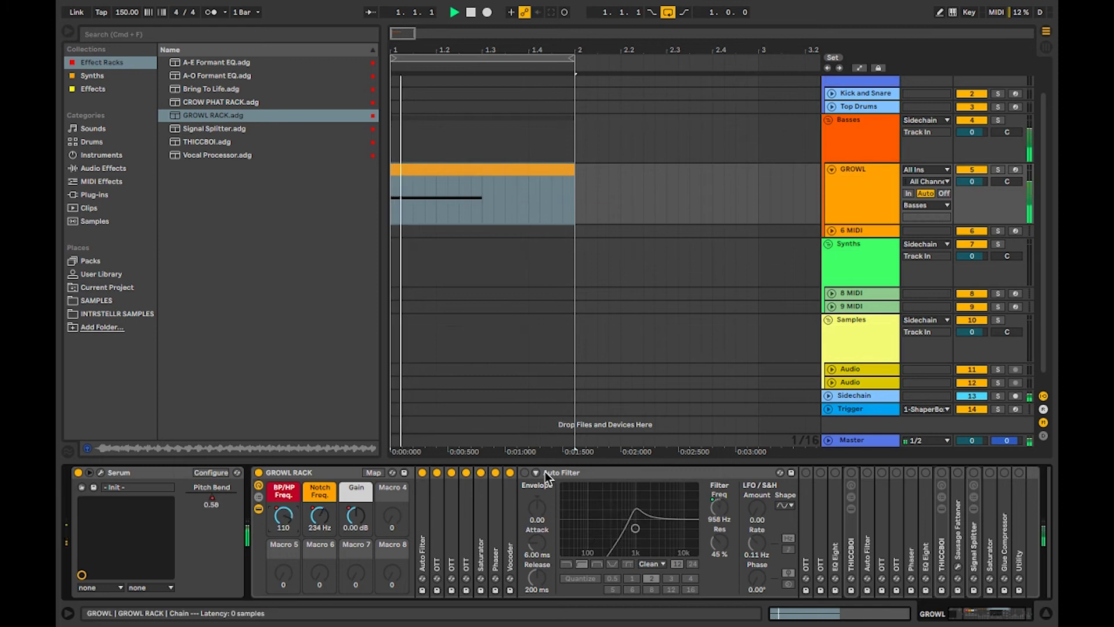
click(525, 472)
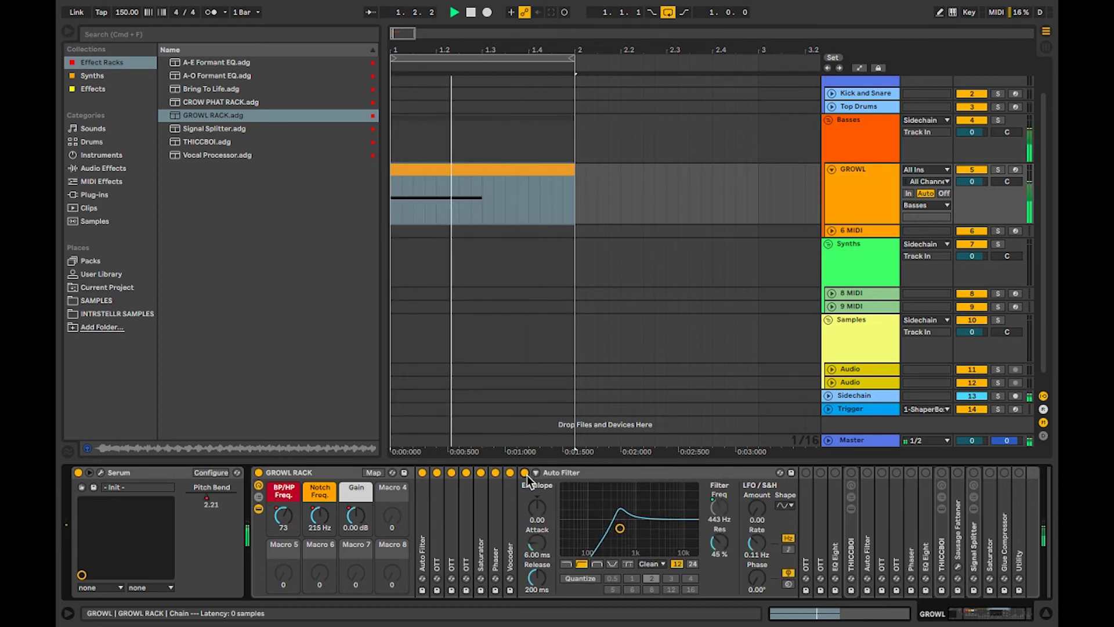
double_click(575, 473)
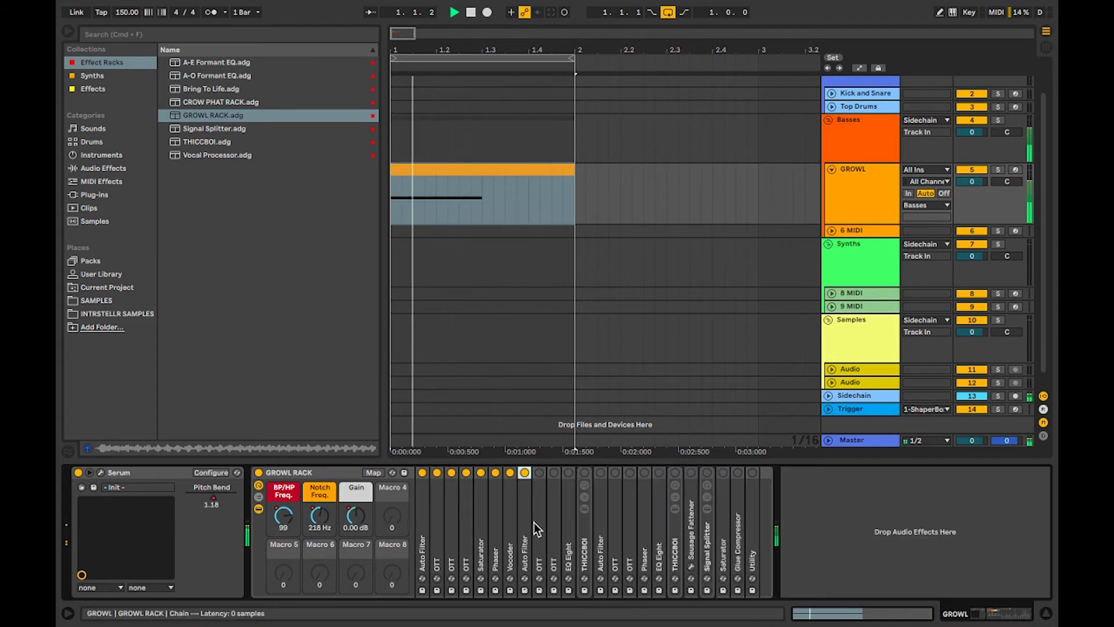
- Peek at the two OTTs after the Auto Filter, then stop playback
double_click(538, 484)
double_click(562, 473)
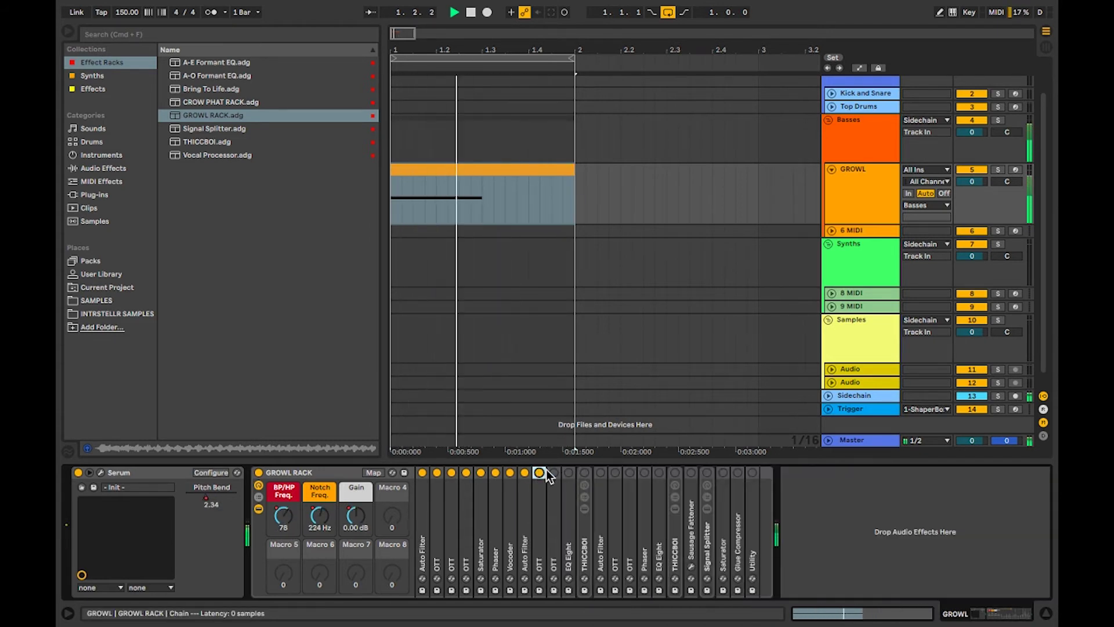
double_click(556, 491)
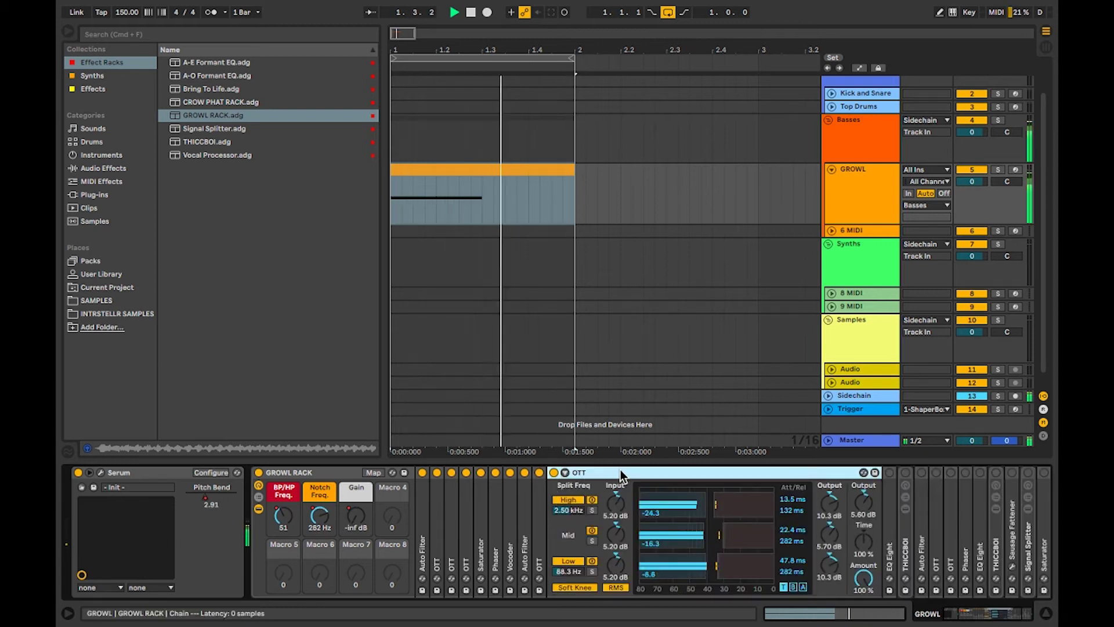
double_click(726, 473)
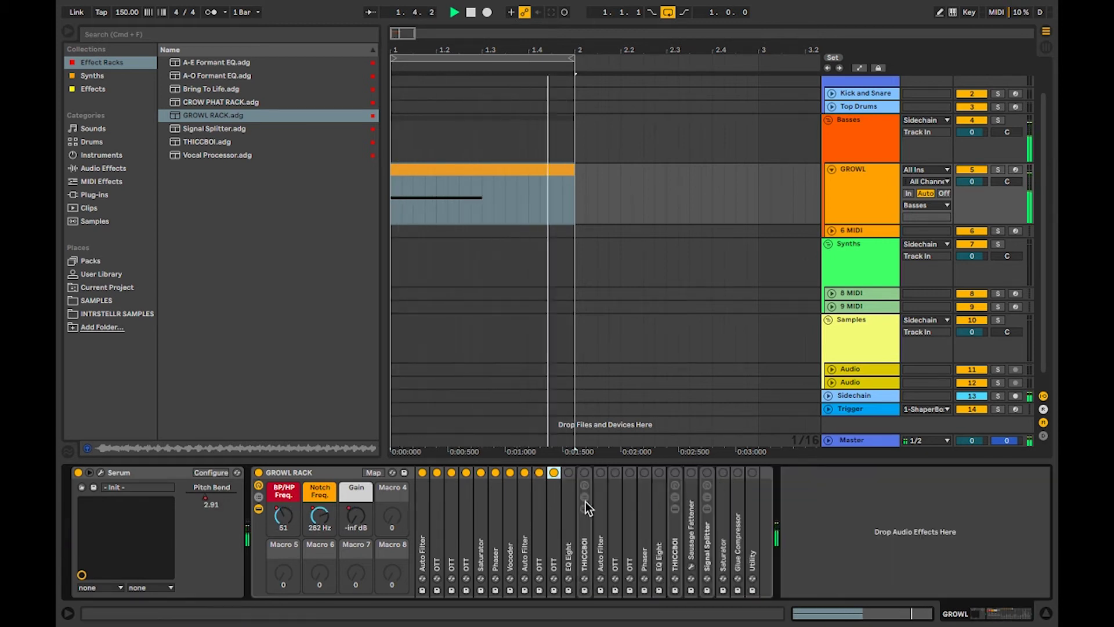
key(space)
- Switch on the EQ Eight, A/B it during playback, and fold it closed
double_click(568, 493)
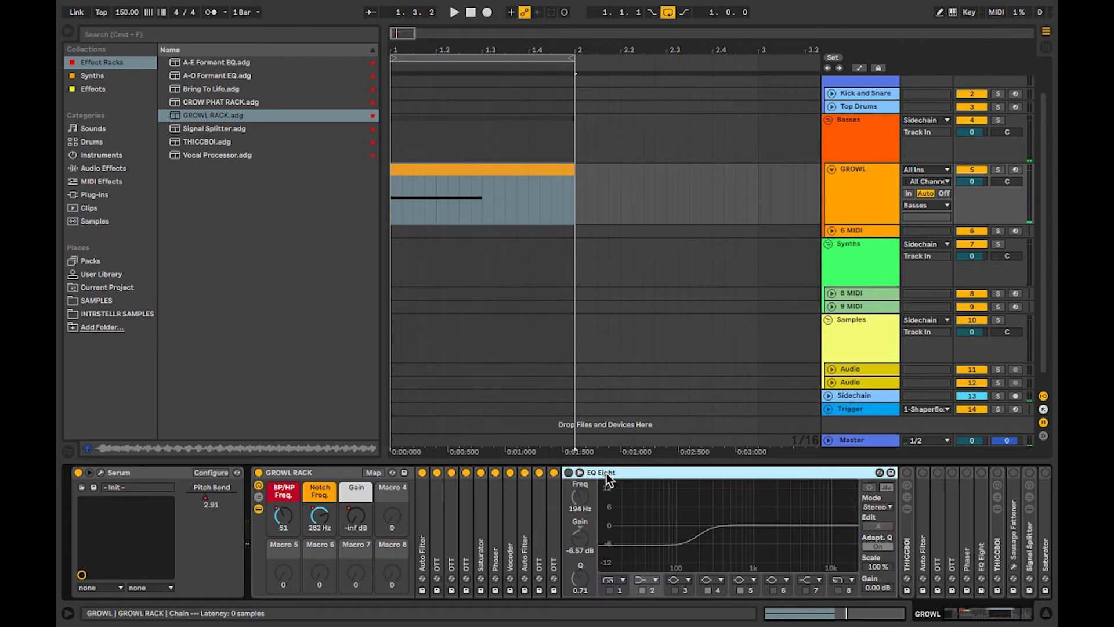
click(569, 472)
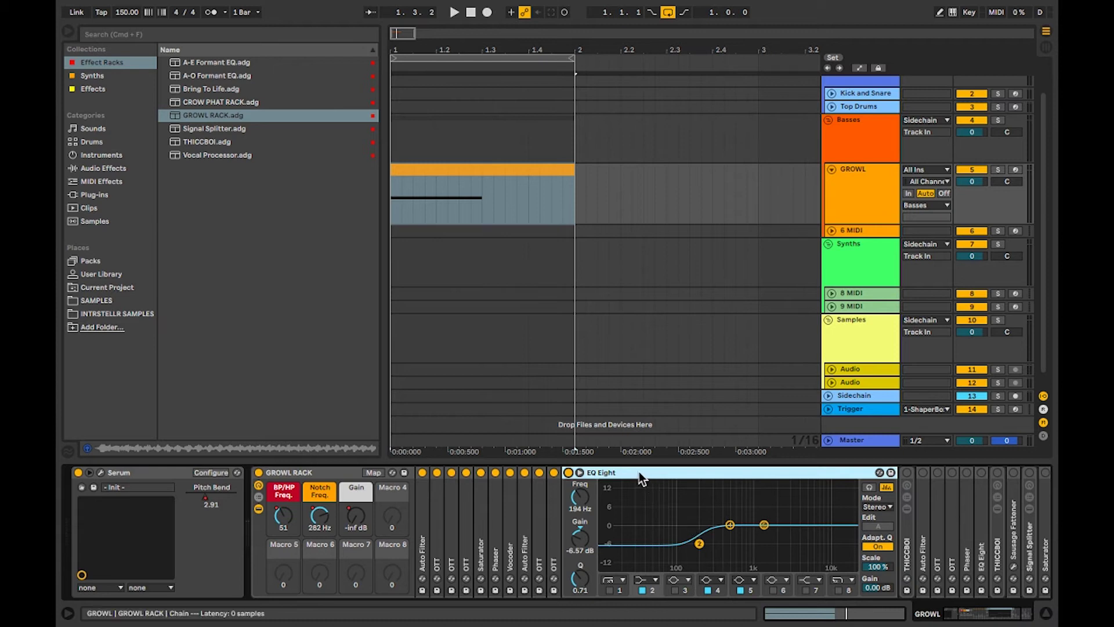
key(space)
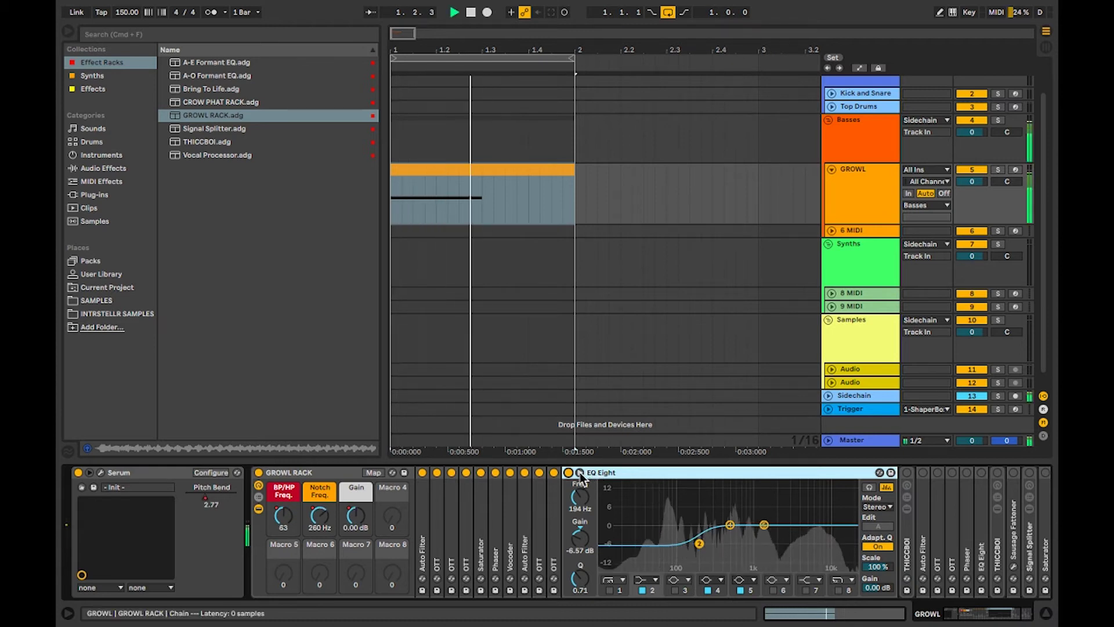
click(568, 473)
click(568, 473)
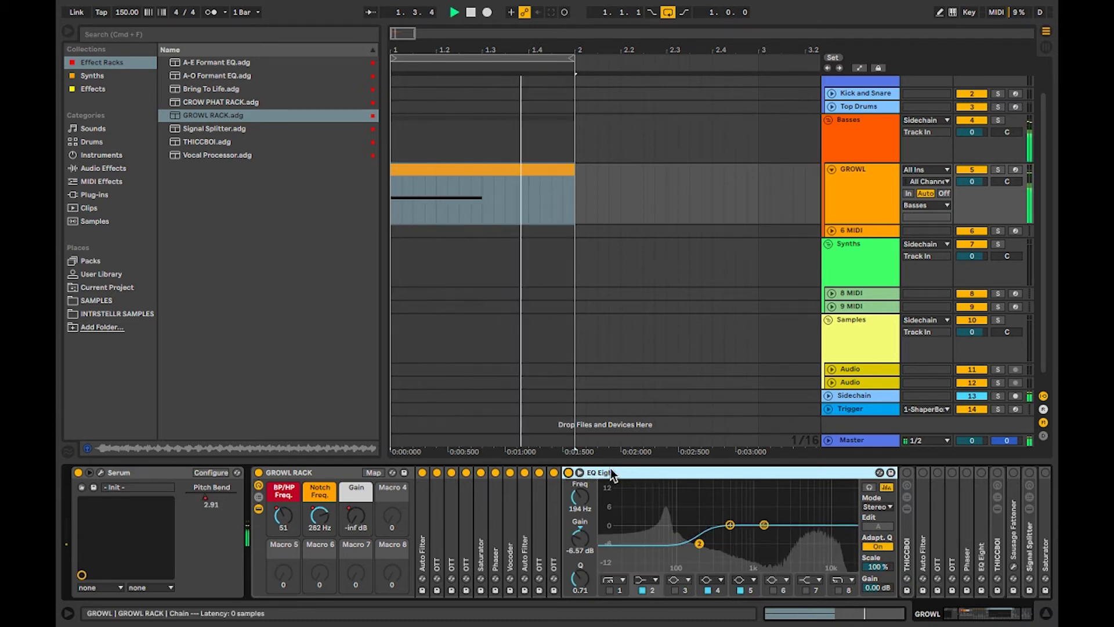
double_click(611, 470)
key(space)
double_click(583, 538)
- Unfold the THICCBOI rack to view its macros, then fold it back up
double_click(584, 539)
double_click(584, 540)
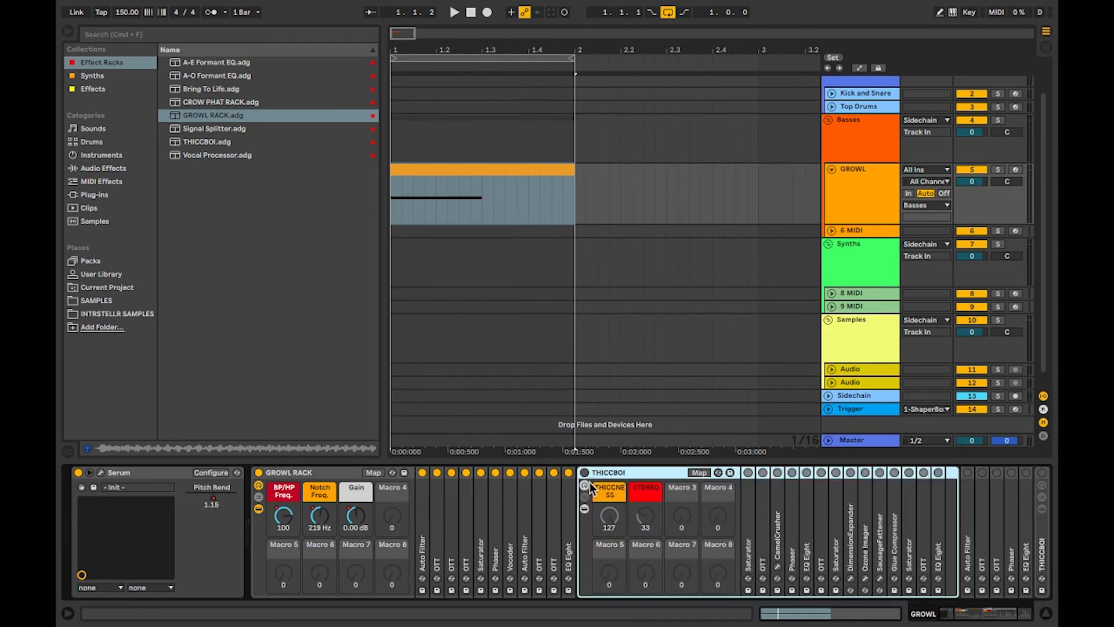
double_click(618, 471)
double_click(584, 531)
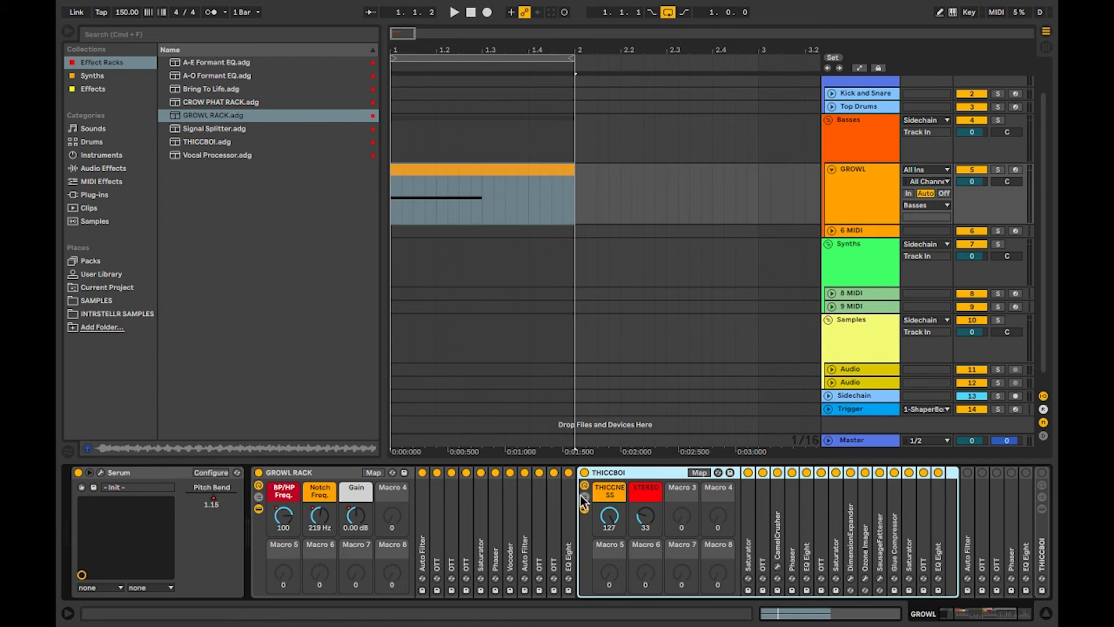
double_click(611, 473)
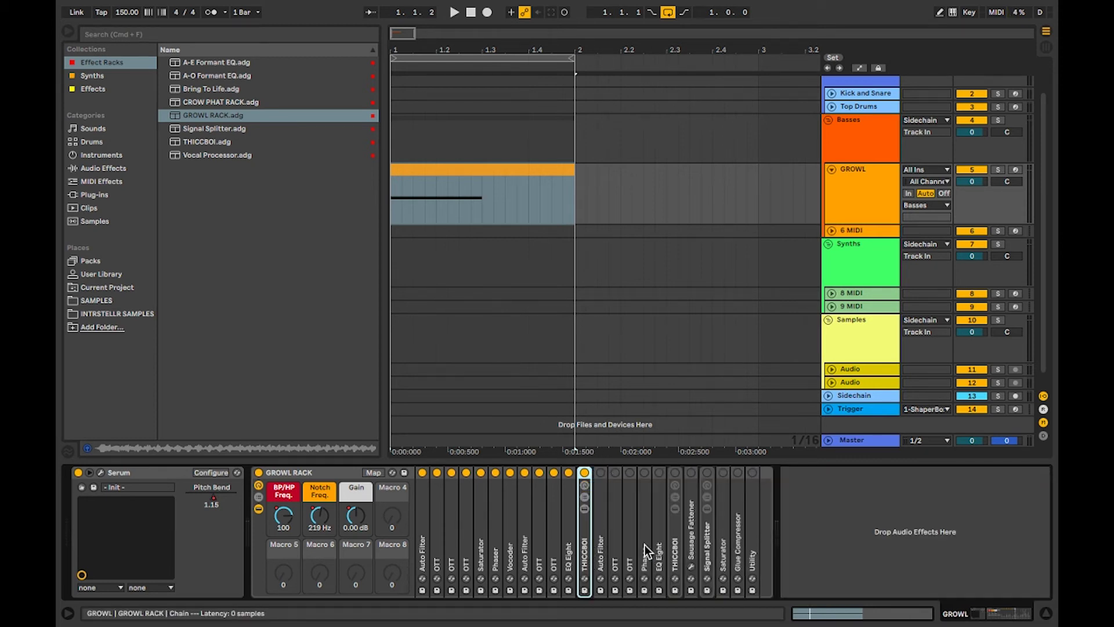
- Switch off the second THICCBOI, check the first one, then open the following Auto Filter
click(674, 533)
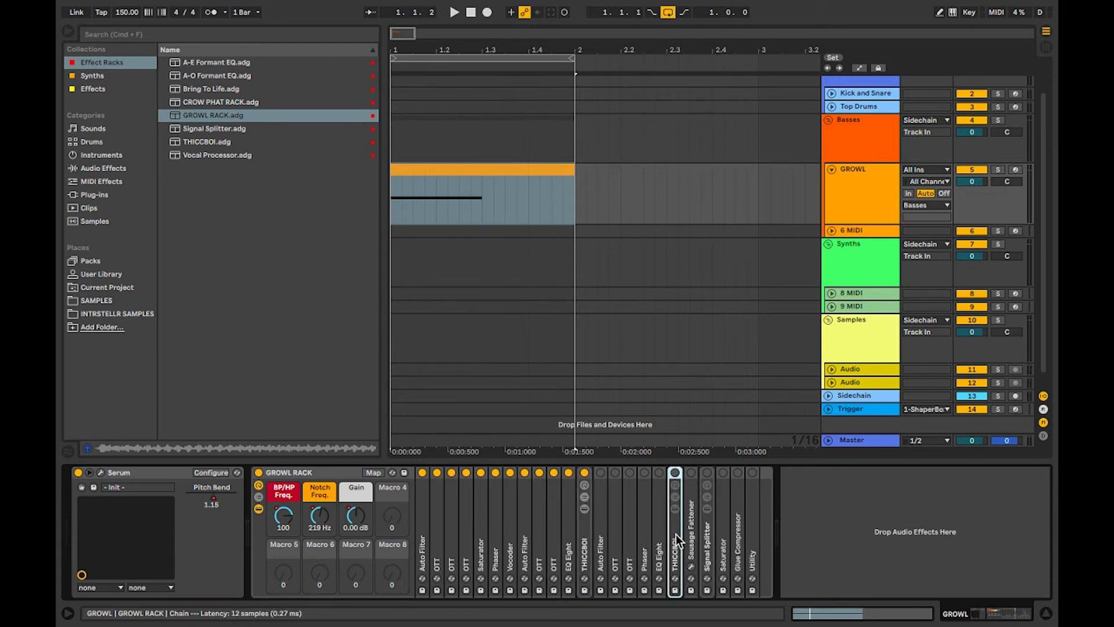
click(675, 472)
click(588, 537)
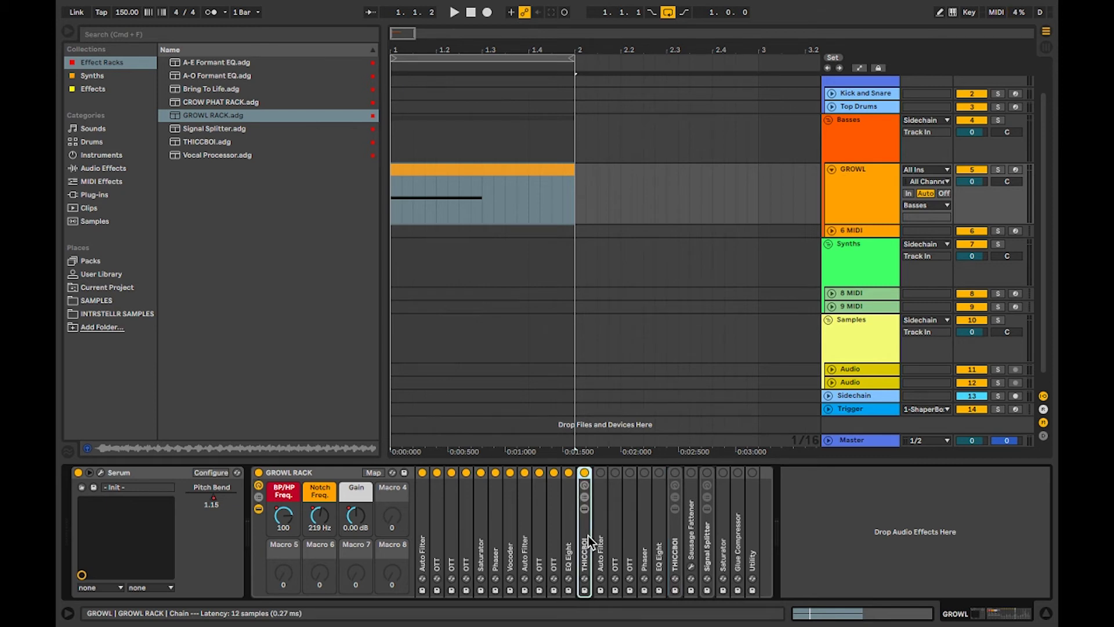
double_click(590, 540)
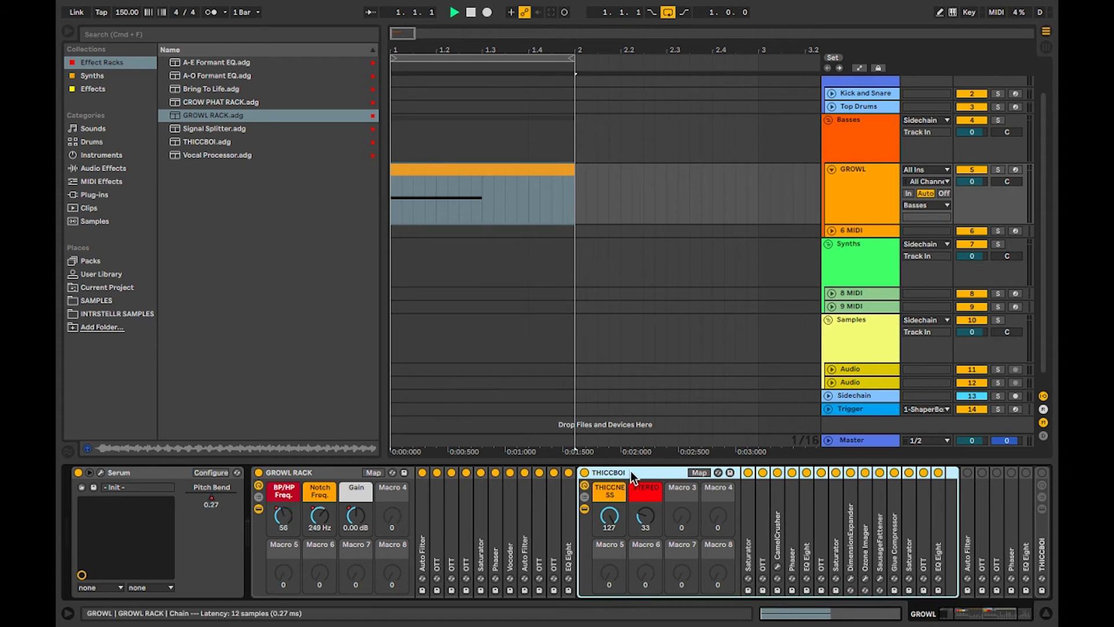
double_click(596, 476)
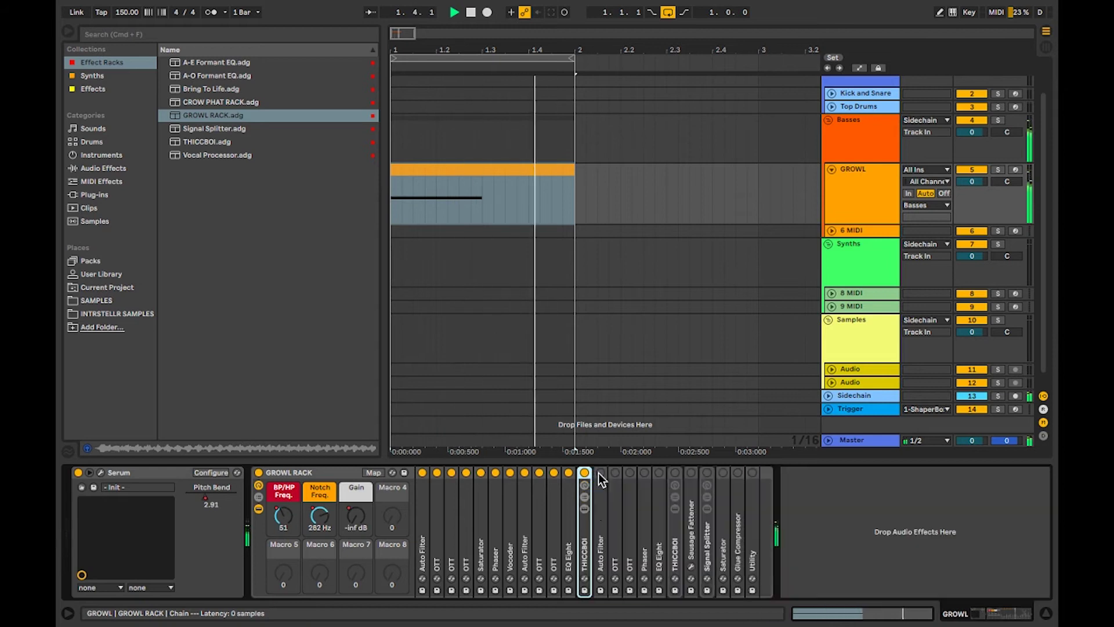
double_click(601, 508)
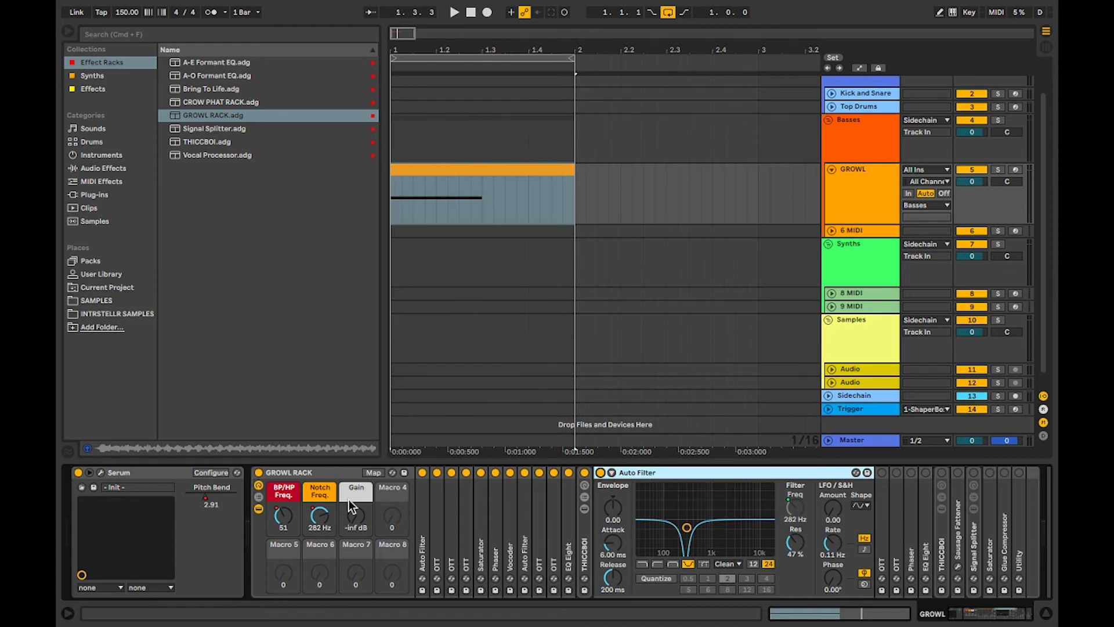
- Show the Notch Freq. automation on GROWL and A/B the Auto Filter during playback
click(314, 518)
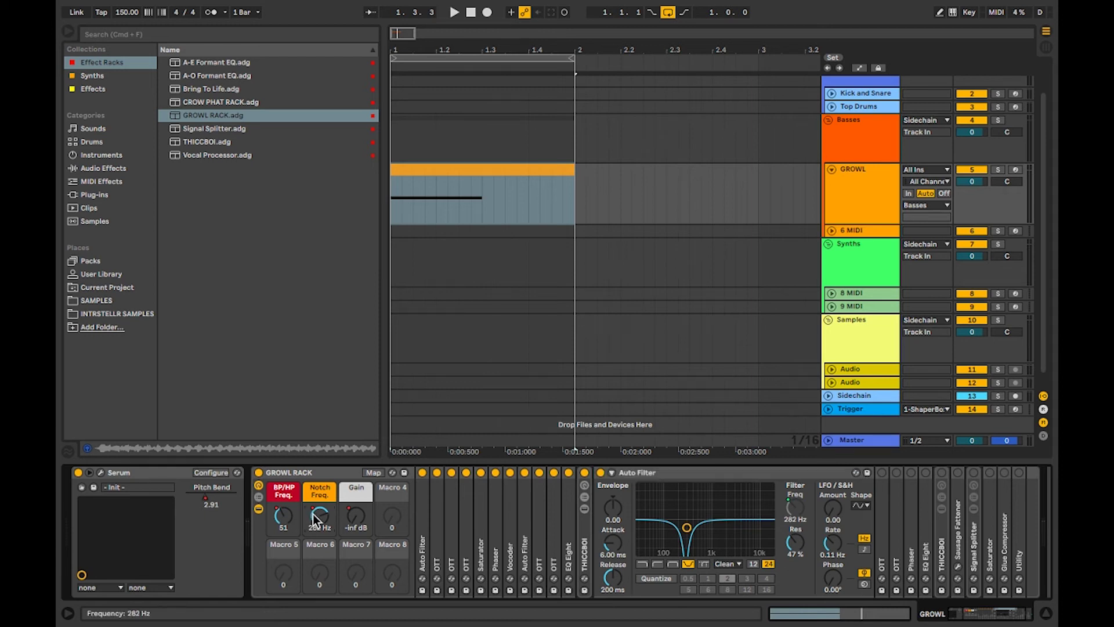
key(a)
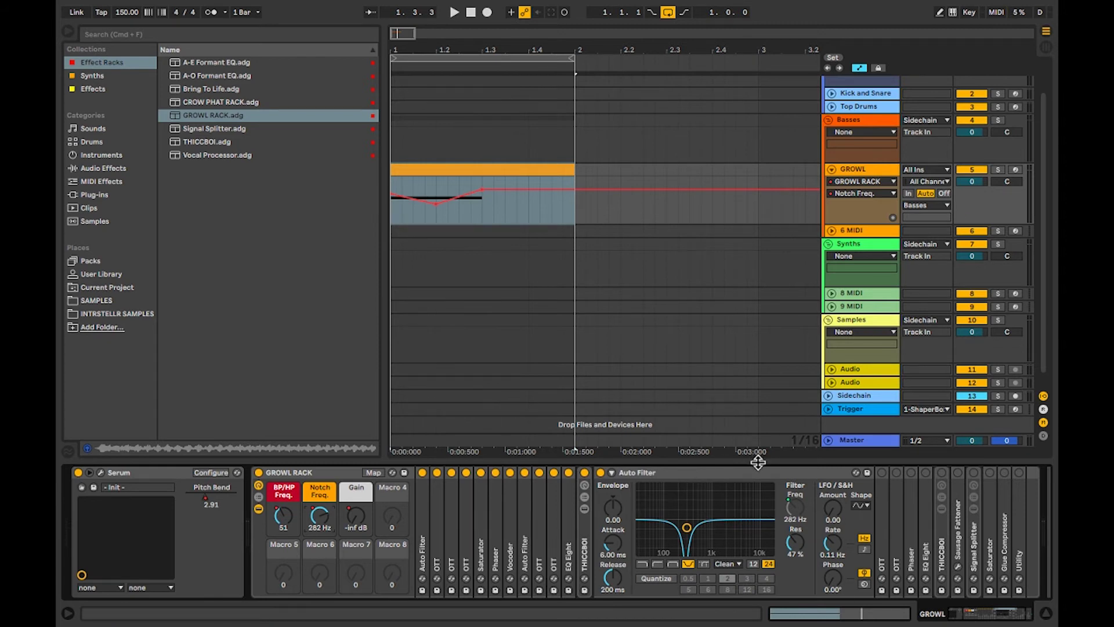
click(657, 479)
key(space)
click(600, 473)
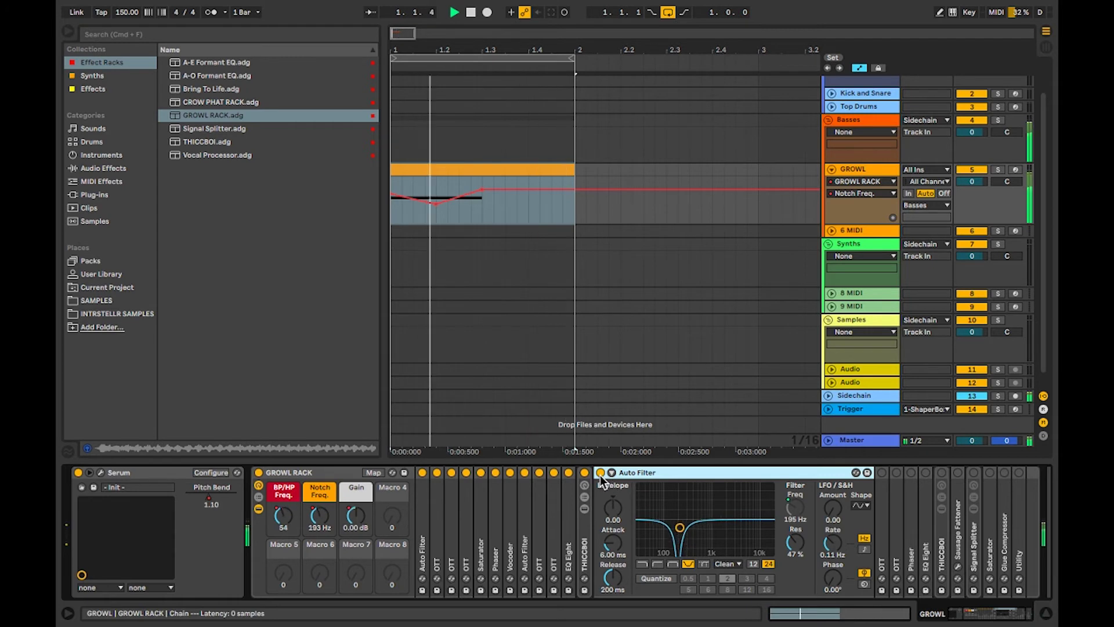
click(600, 472)
- Lower the Auto Filter resonance, audition the change, and fold the filter closed
click(796, 512)
key(space)
drag(795, 542, 796, 567)
key(space)
key(space)
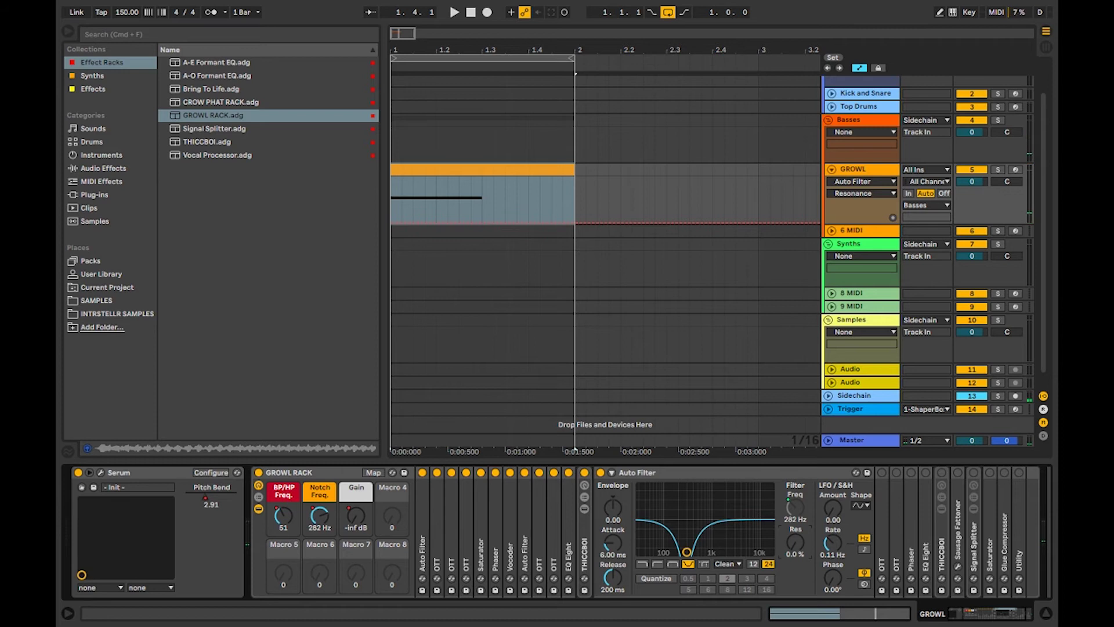
key(space)
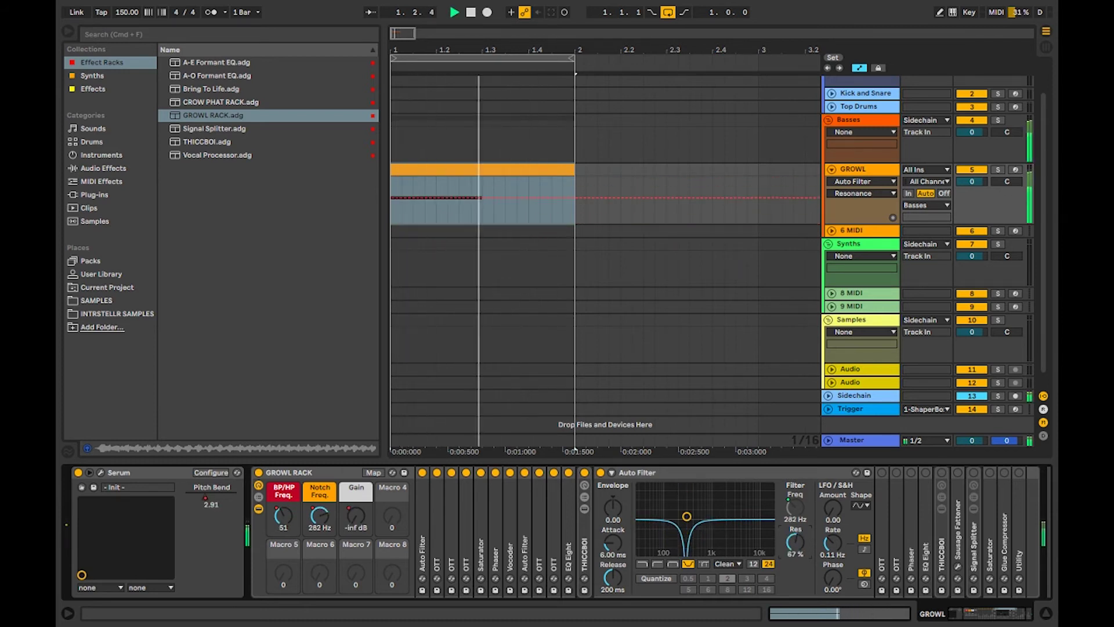
double_click(656, 473)
key(space)
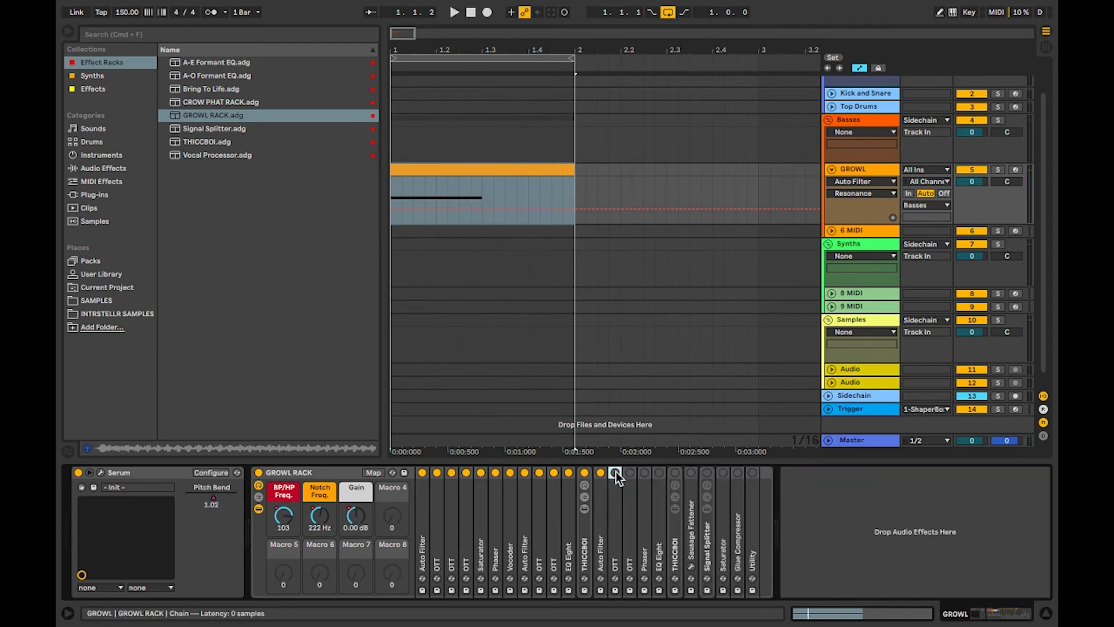
- Inspect the OTT after the Auto Filter and switch on both OTTs in the chain
double_click(632, 496)
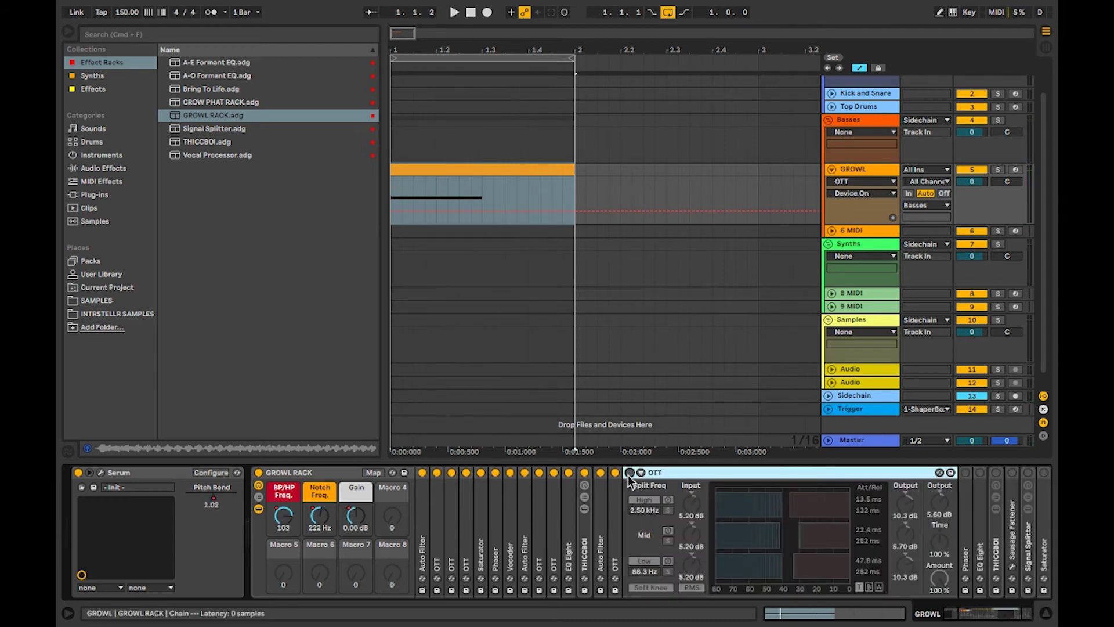
double_click(663, 473)
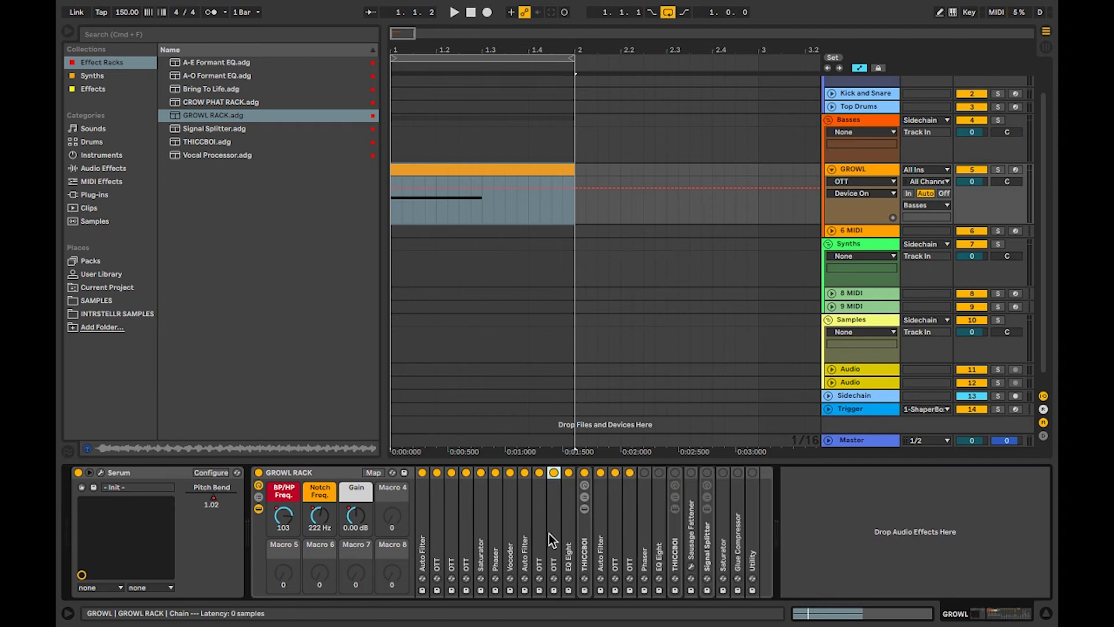
click(619, 528)
click(634, 525)
- Audition the chain, switch on the Phaser, and reveal the Utility at -inf dB, 100 % width
key(space)
key(space)
click(644, 473)
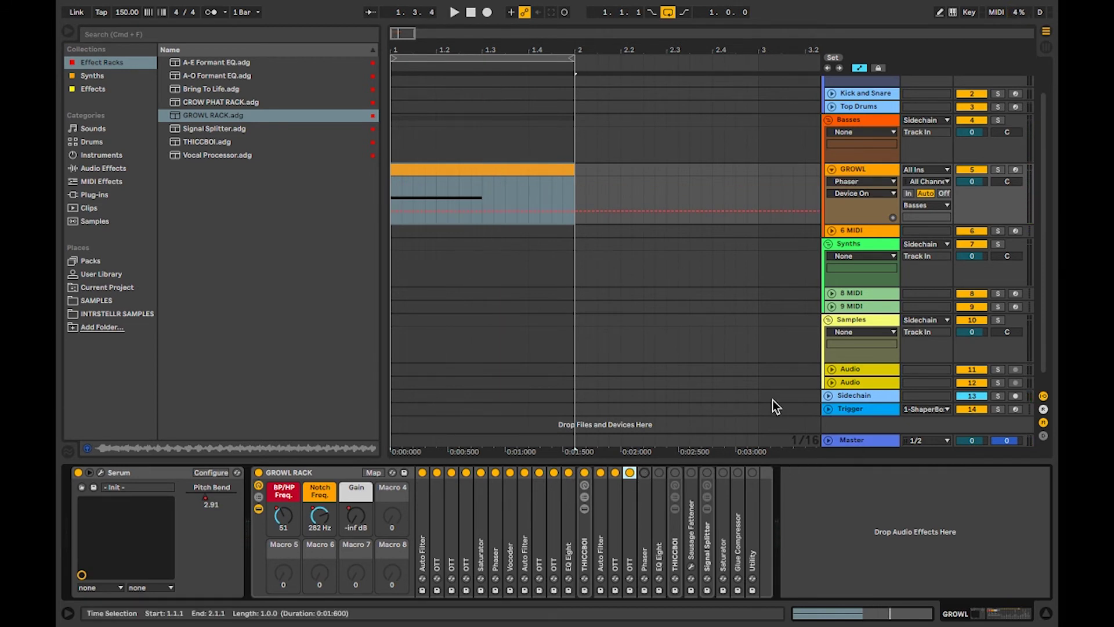
click(754, 493)
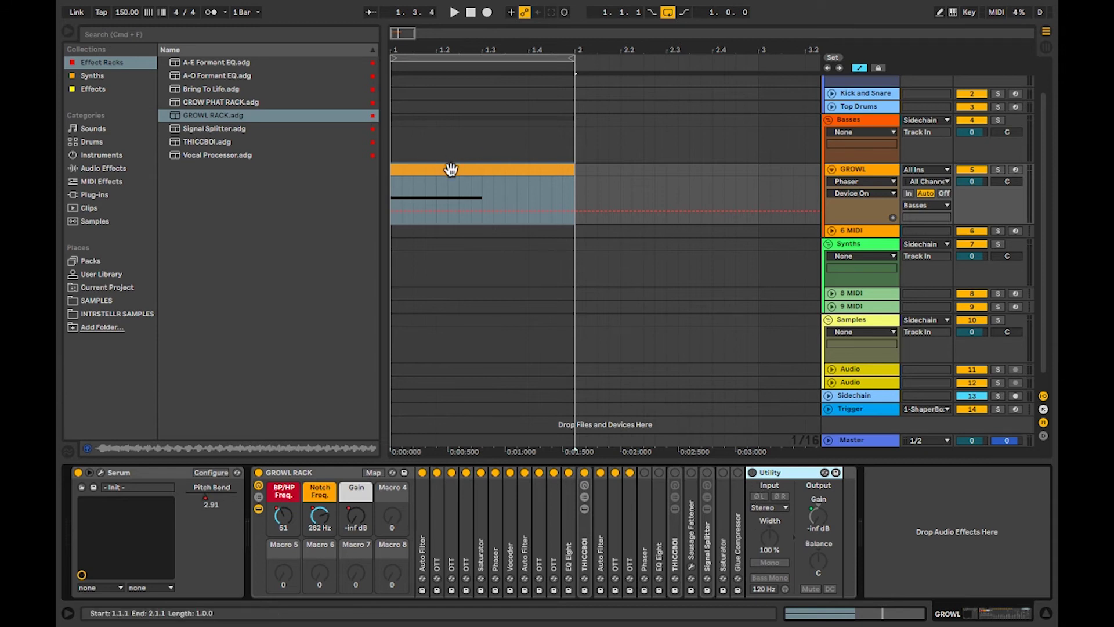
- Turn on the final Utility and show the GROWL RACK Gain macro automation at 0.00 dB
key(space)
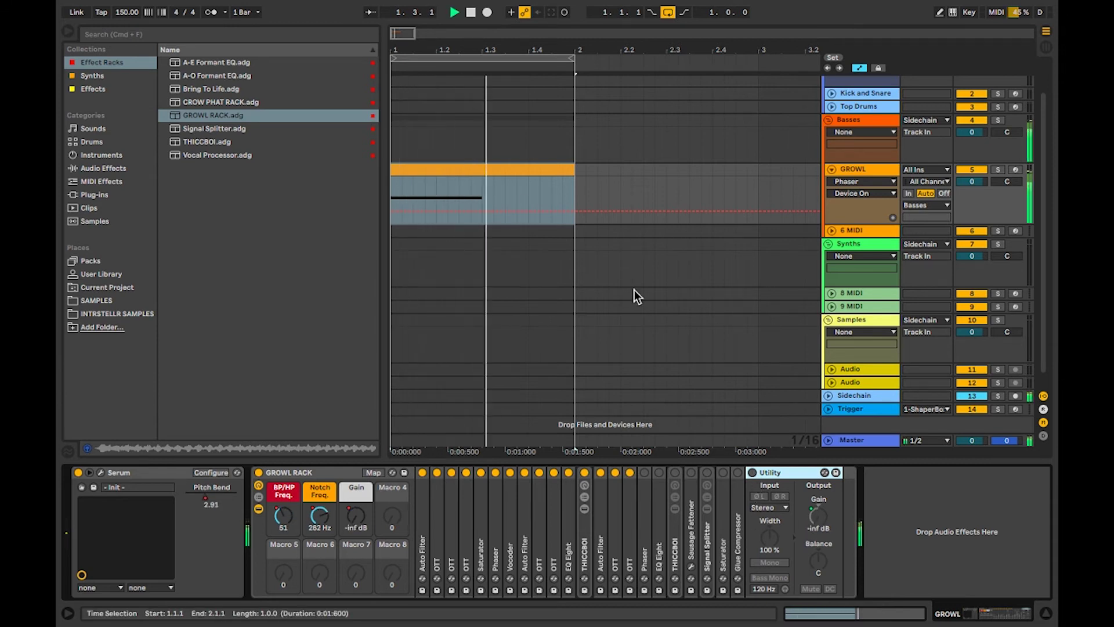
key(space)
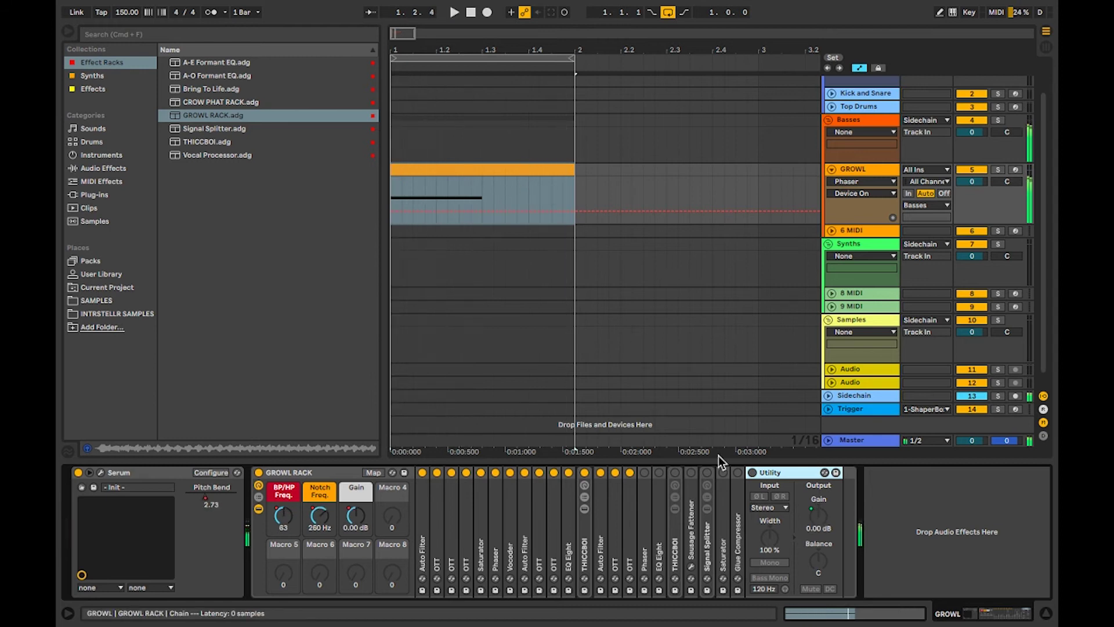
click(753, 472)
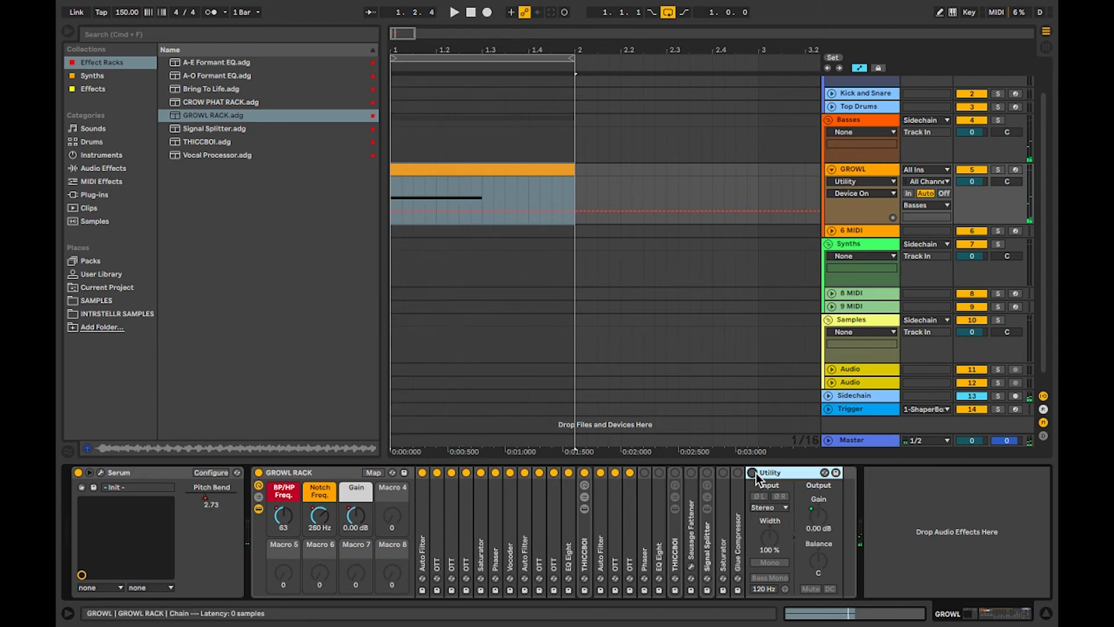
click(817, 513)
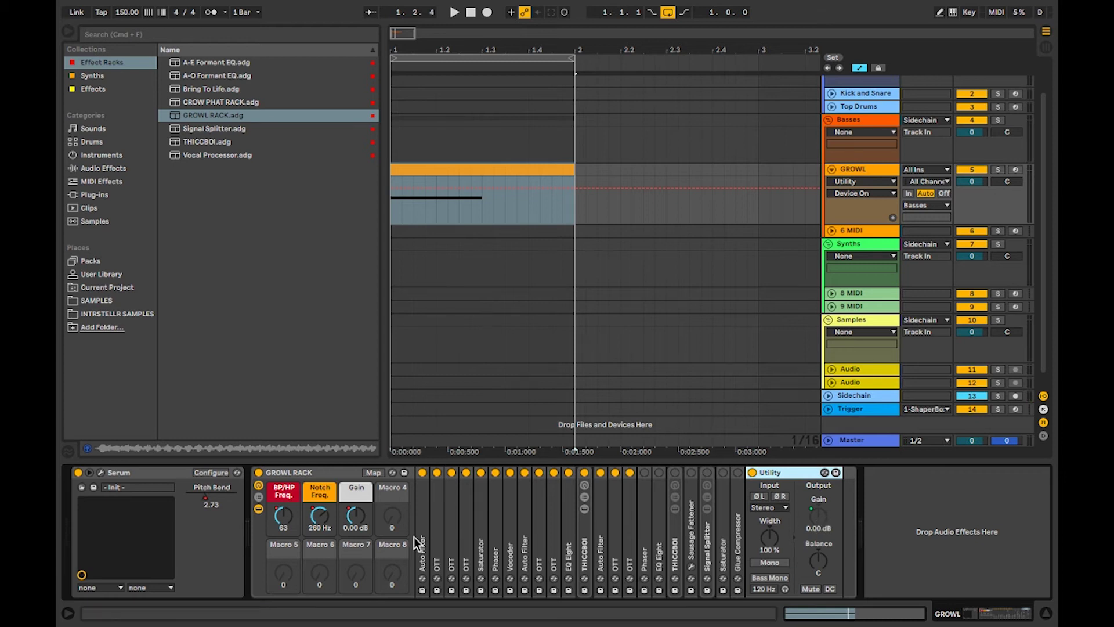
click(356, 525)
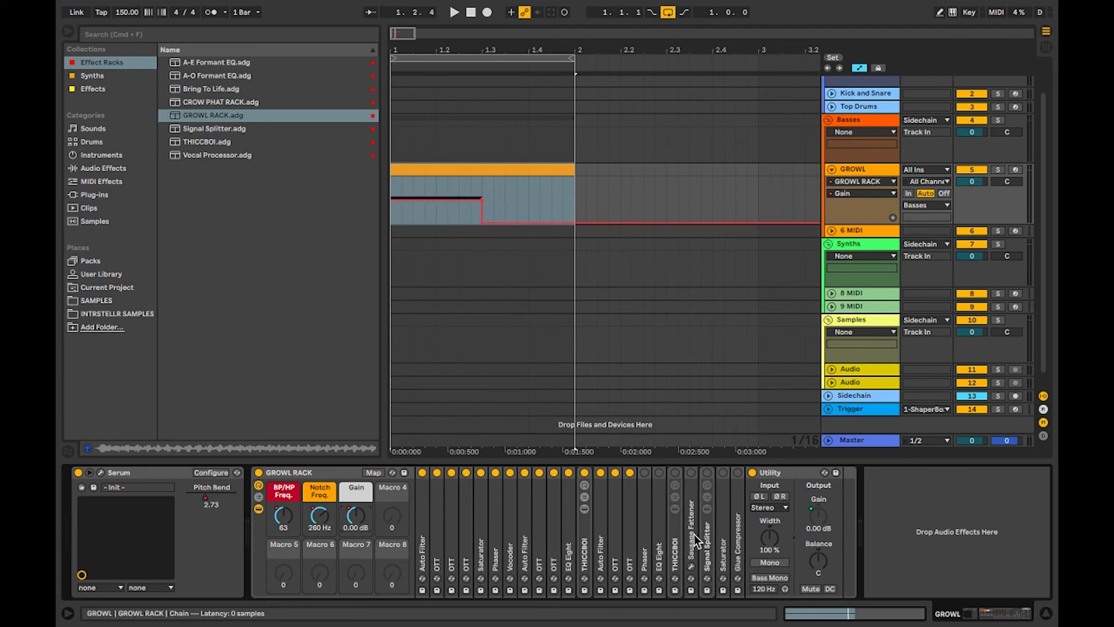
- Fold the Utility device into a narrow strip and audition the bass
double_click(781, 473)
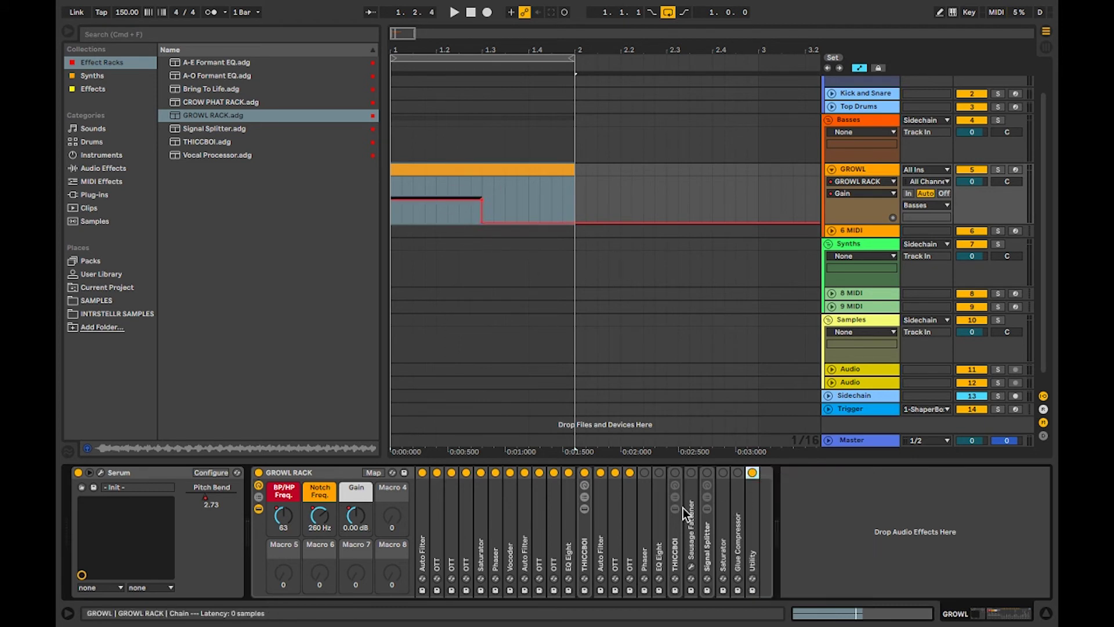
key(space)
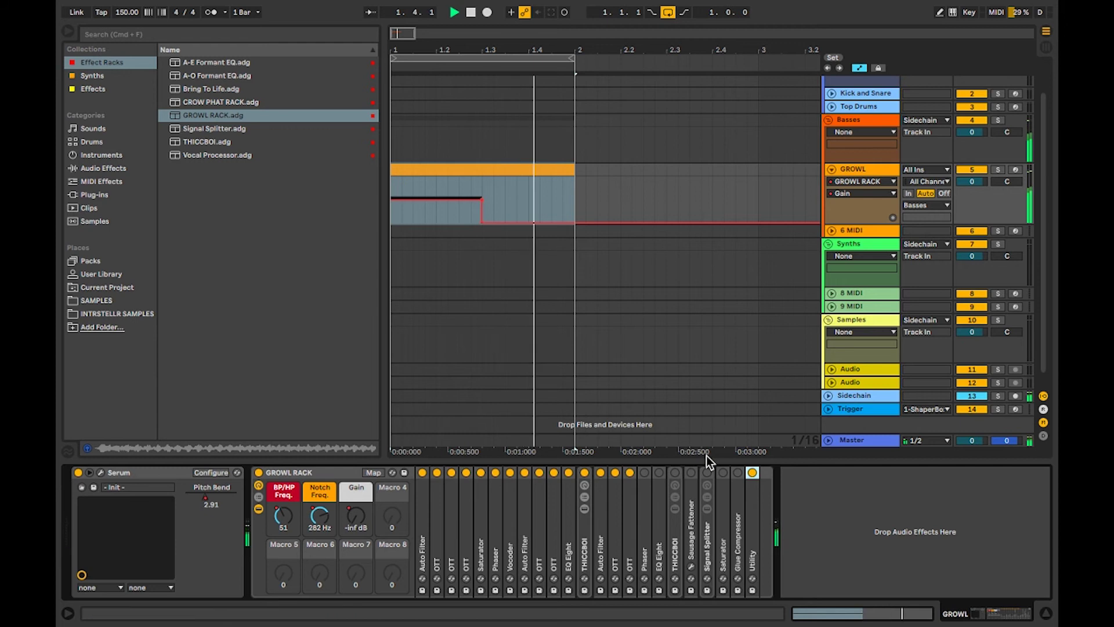
key(space)
- Check the Vocoder and THICCBOI, then unfold the Phaser: 4 poles, Earth, 883 Hz, 16.7 % dry/wet
double_click(647, 485)
double_click(674, 471)
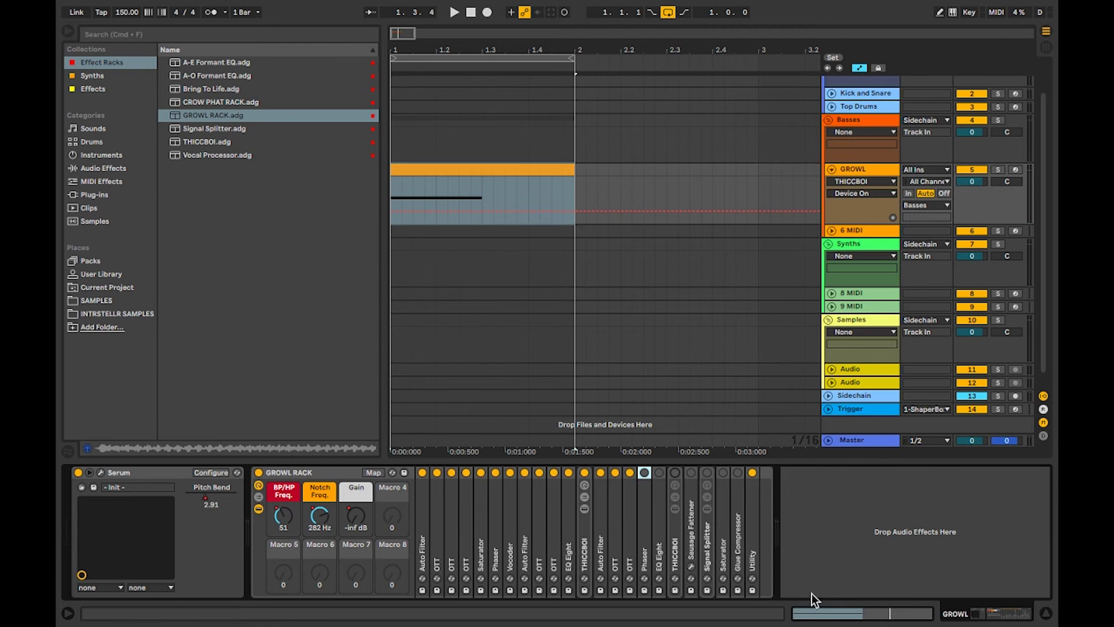
click(513, 508)
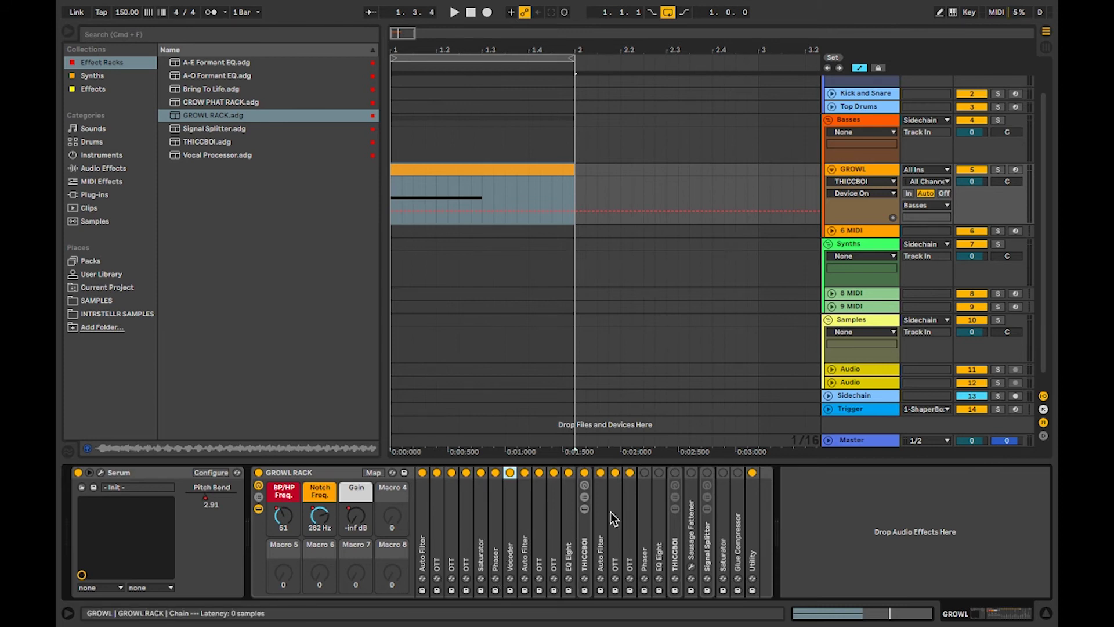
click(585, 522)
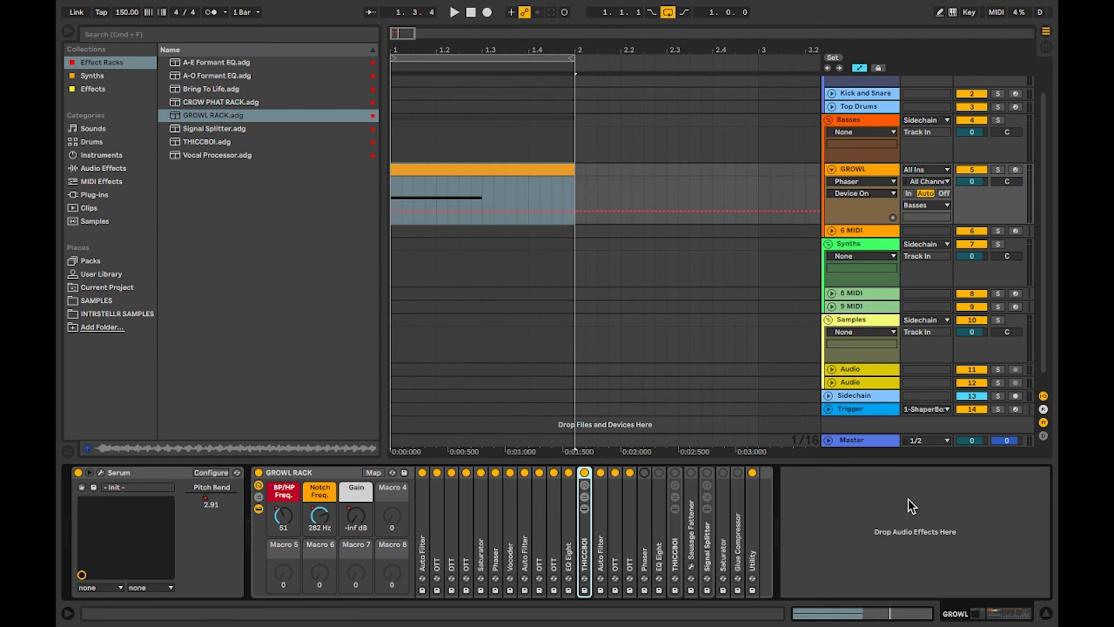
click(646, 499)
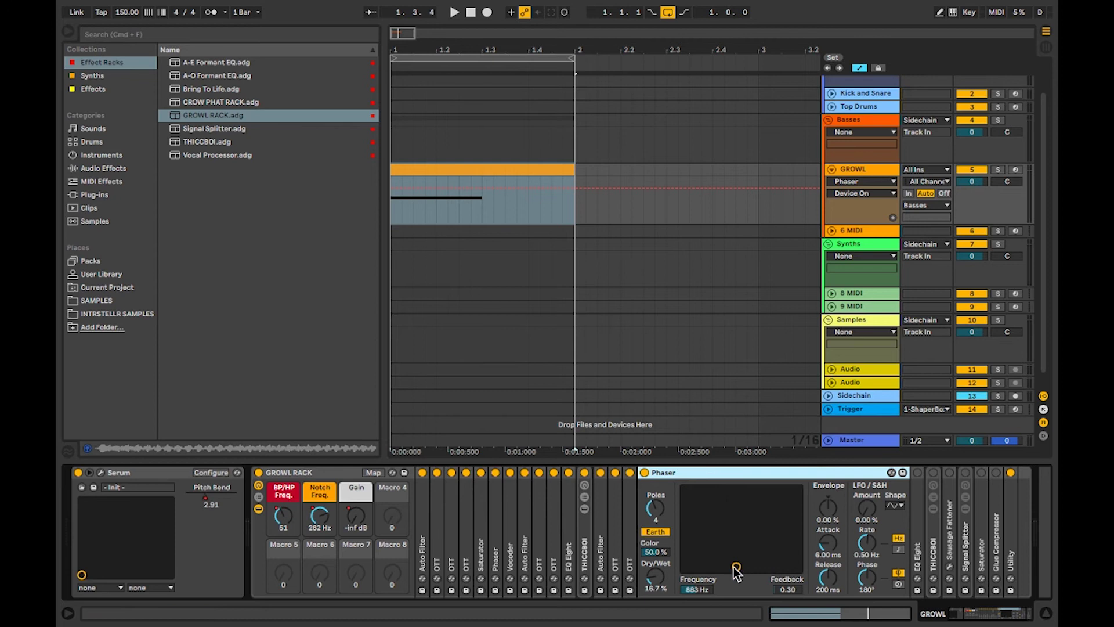
- Sweep the Phaser XY pad to 0.46 feedback and lower its dry/wet while auditioning
drag(737, 567, 756, 488)
key(space)
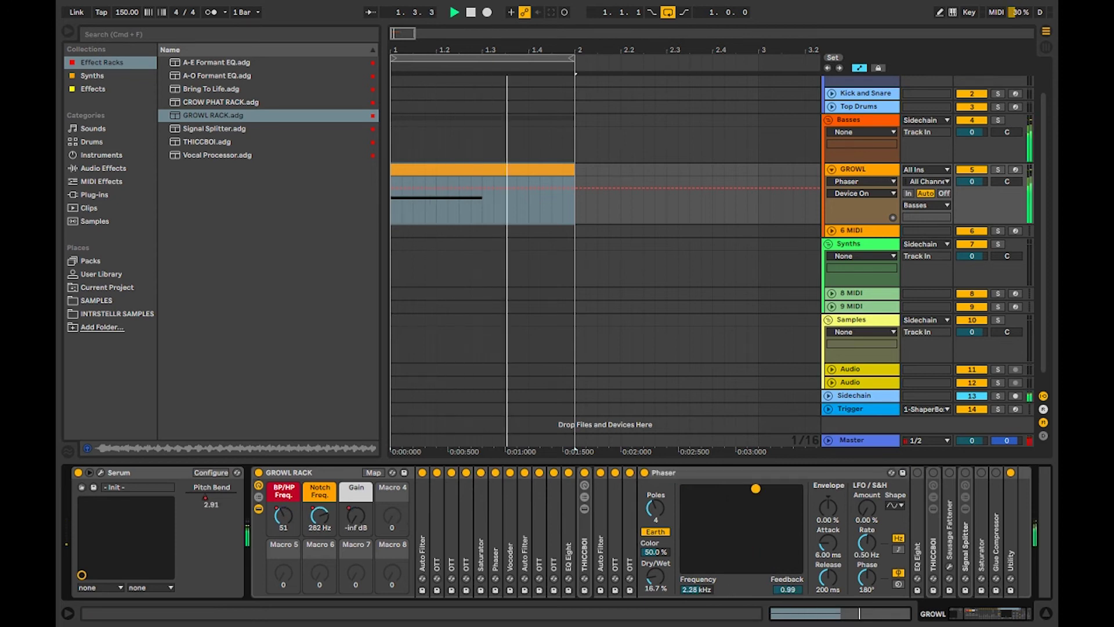
key(space)
drag(756, 488, 732, 562)
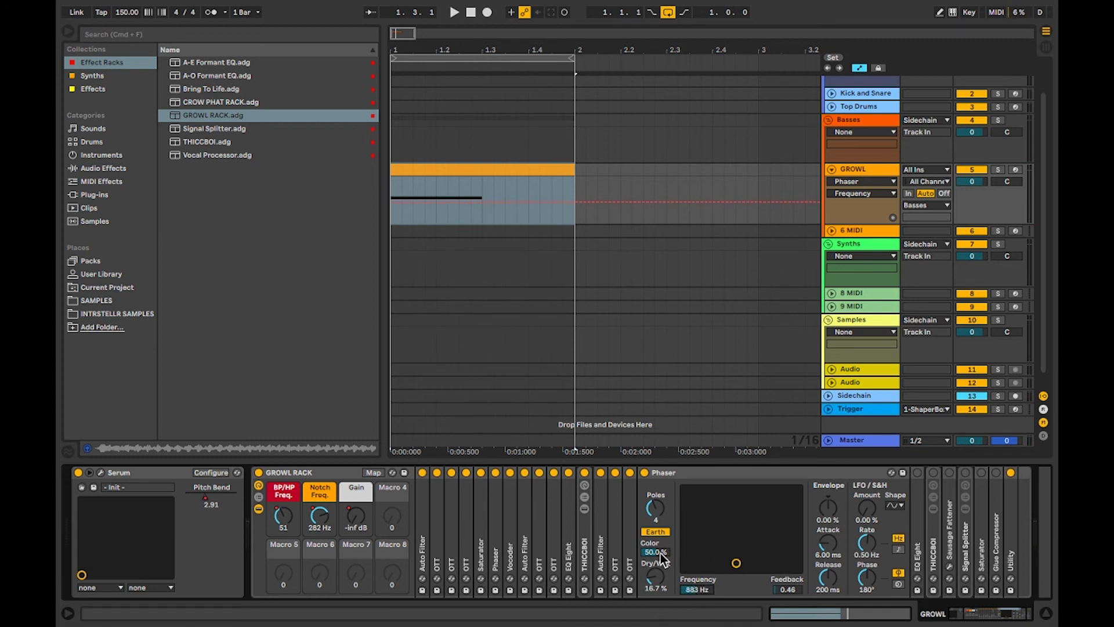
mouse_move(657, 576)
mouse_down()
mouse_move(657, 595)
mouse_move(657, 581)
mouse_up()
key(space)
key(space)
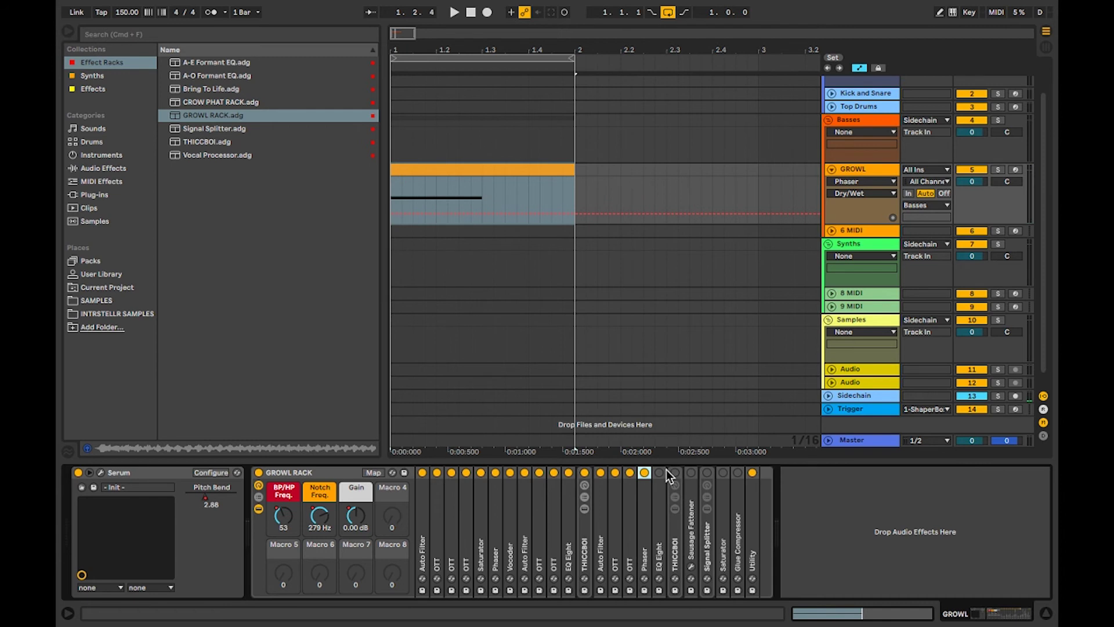
- A/B the second EQ Eight on and off during playback, then fold it back into the chain
click(659, 475)
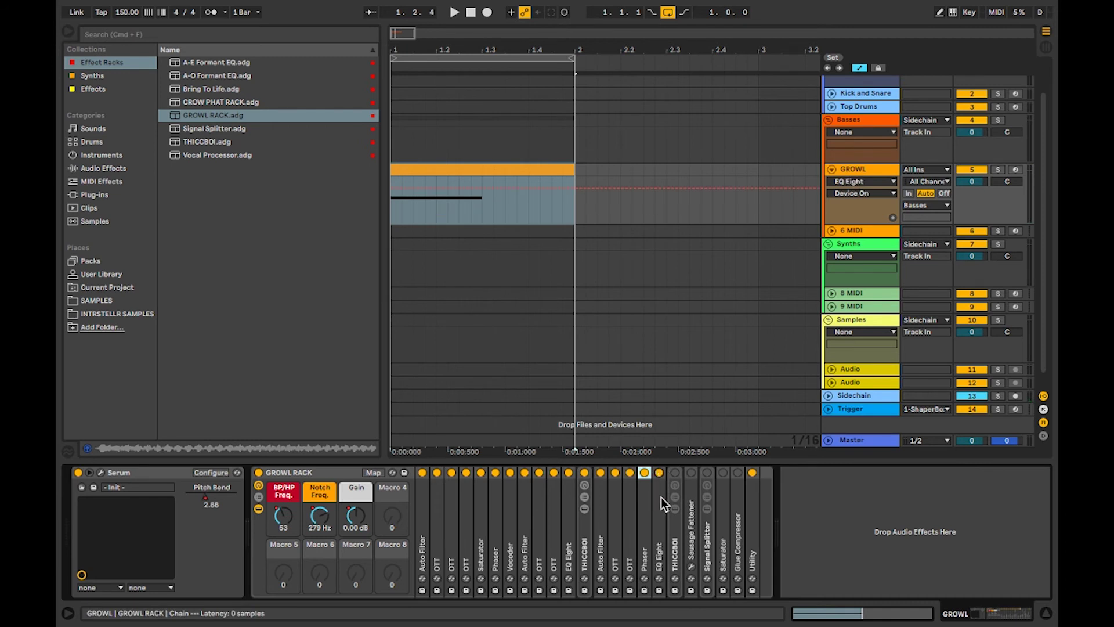
double_click(660, 497)
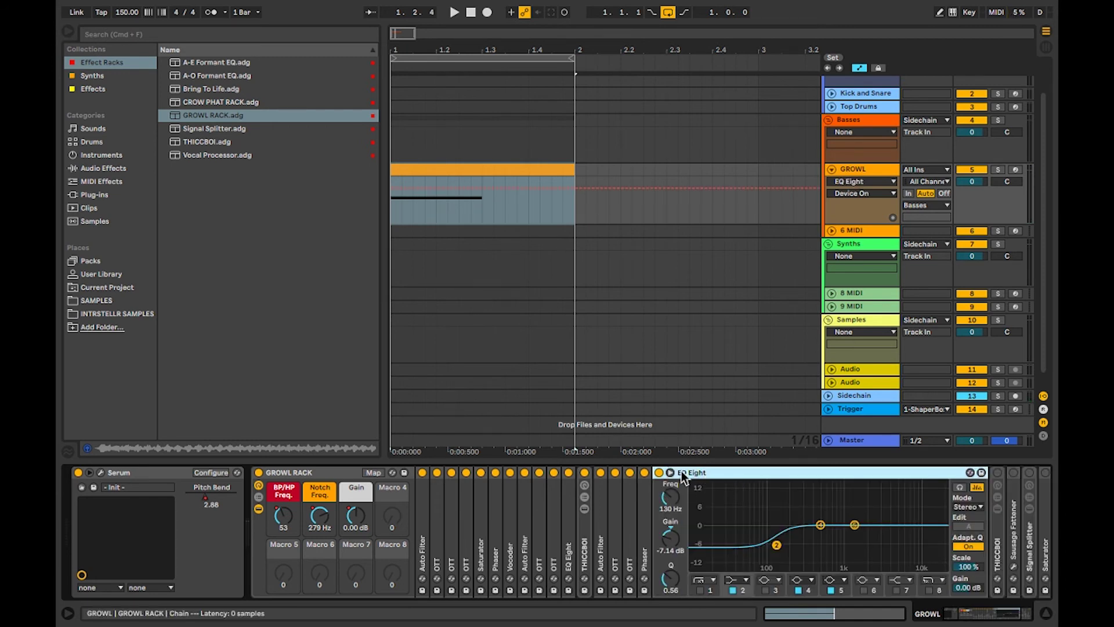
key(space)
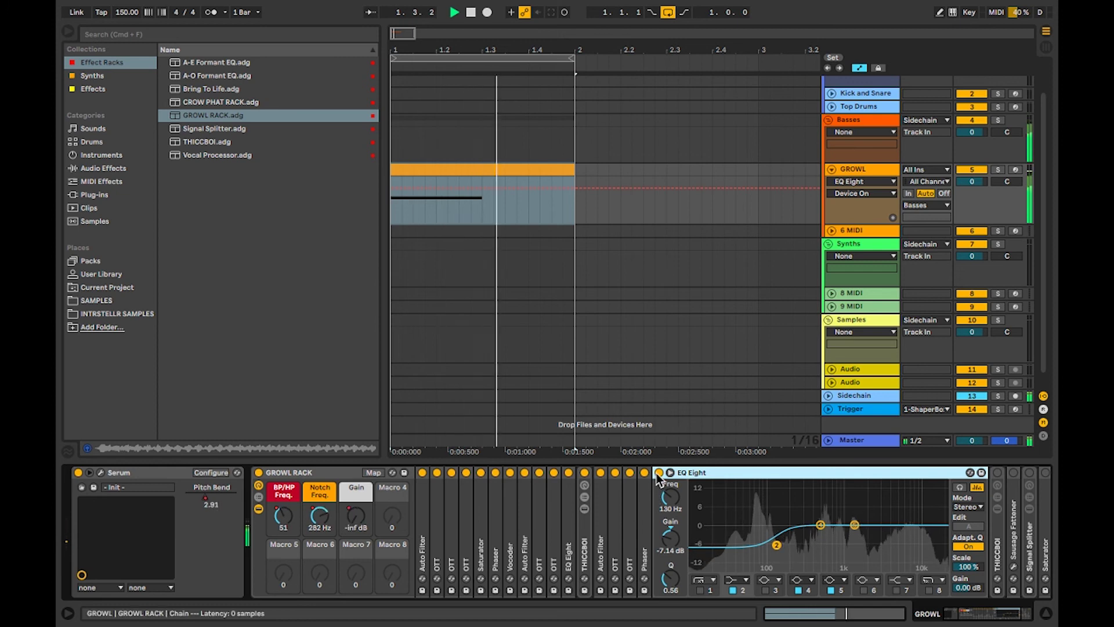
click(659, 473)
click(657, 474)
key(space)
double_click(695, 475)
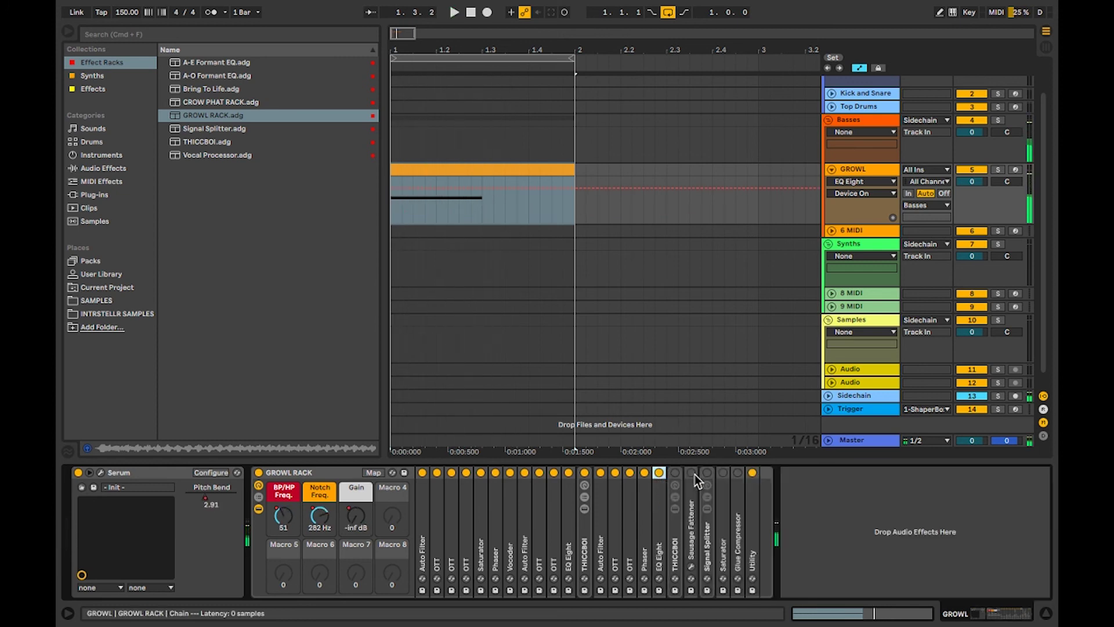
click(674, 548)
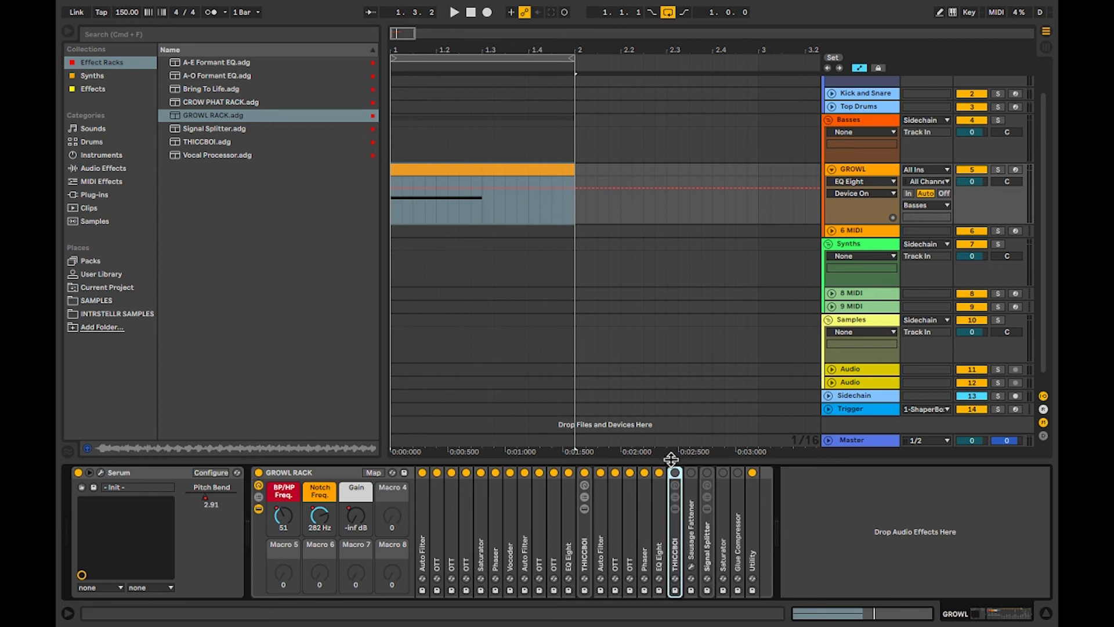
- Unfold and refold the THICCBOI rack to check its macros, then start playback
click(675, 474)
double_click(678, 554)
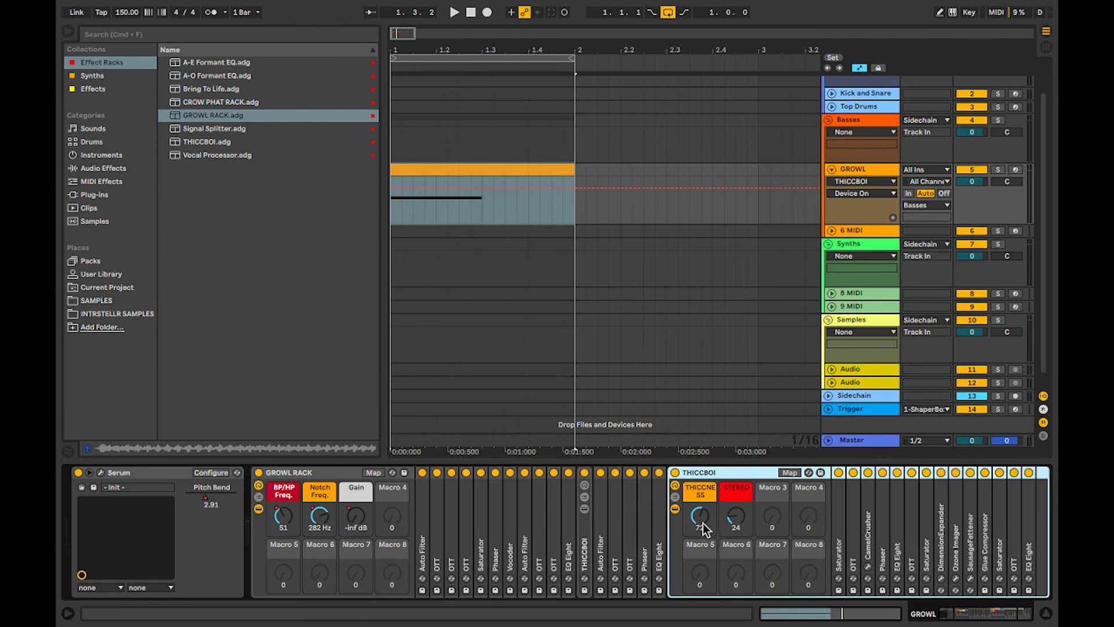
double_click(712, 470)
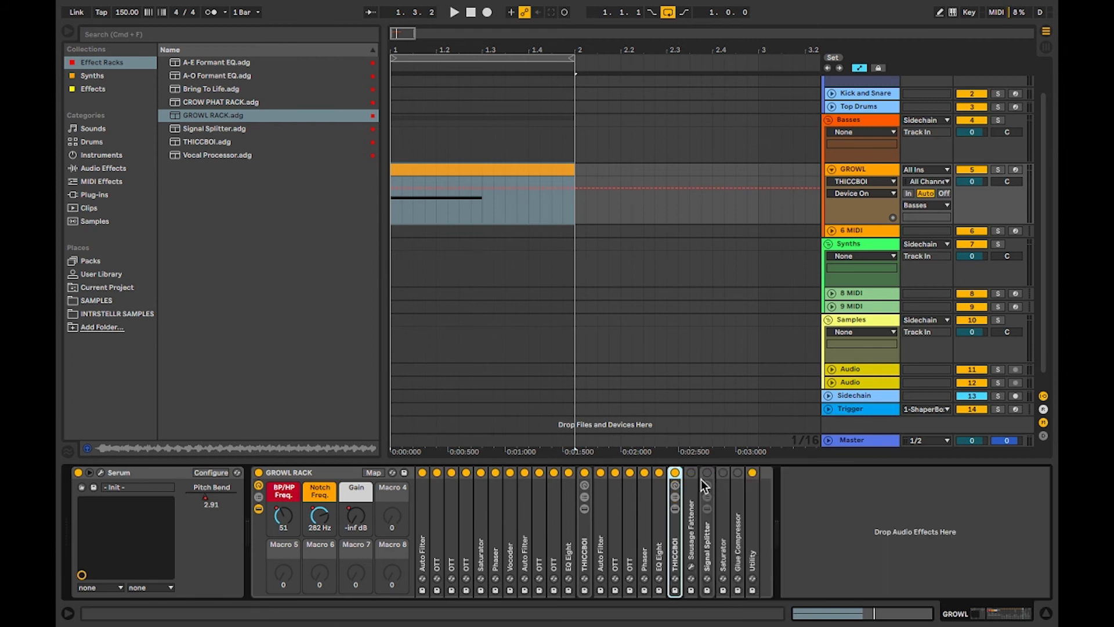
double_click(674, 549)
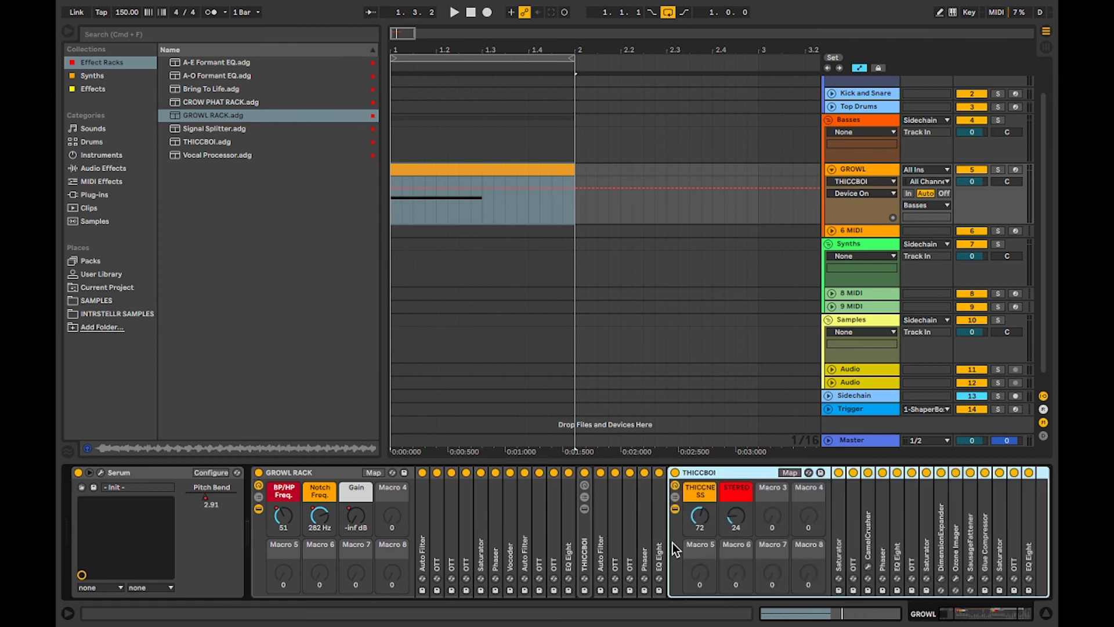
double_click(705, 472)
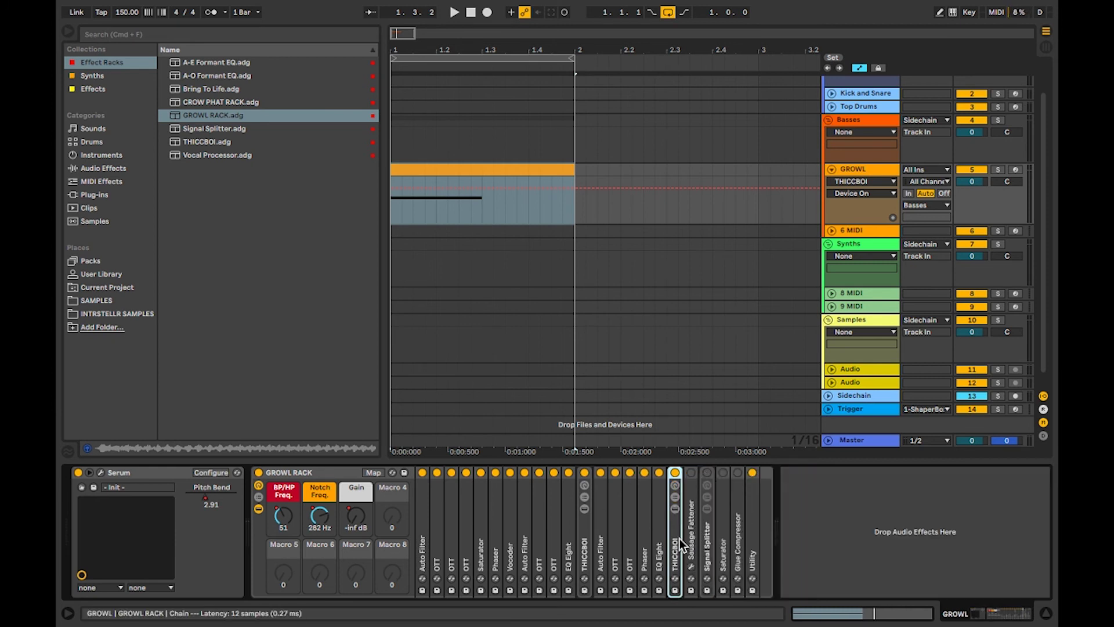
double_click(678, 538)
double_click(729, 469)
key(space)
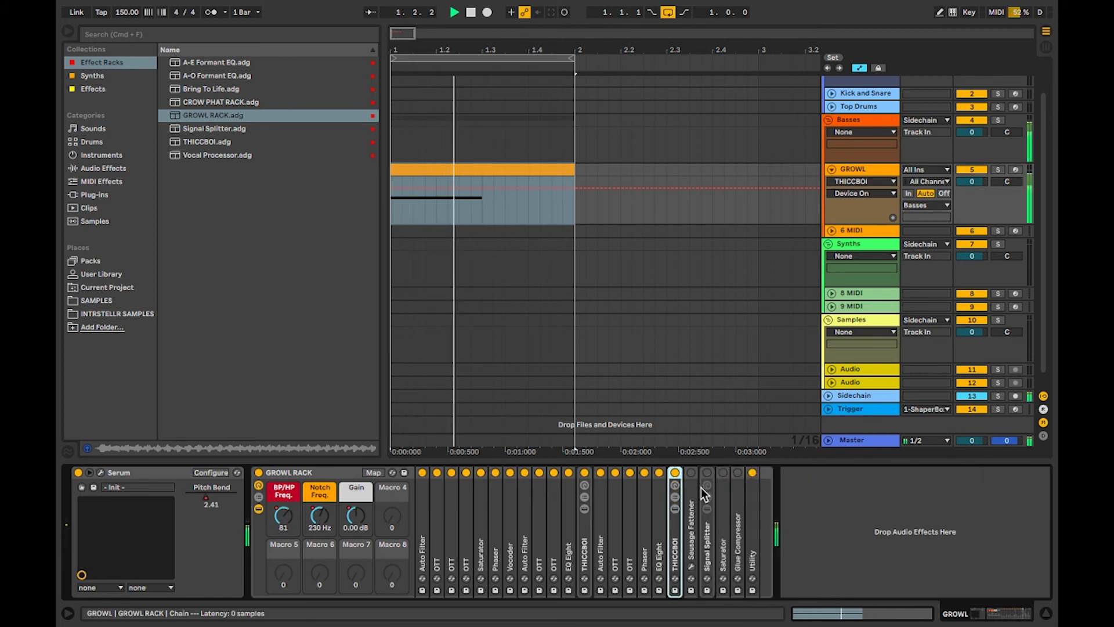
- Switch on and audition the Sausage Fattener, then unfold the Signal Splitter at 140 Hz
double_click(691, 499)
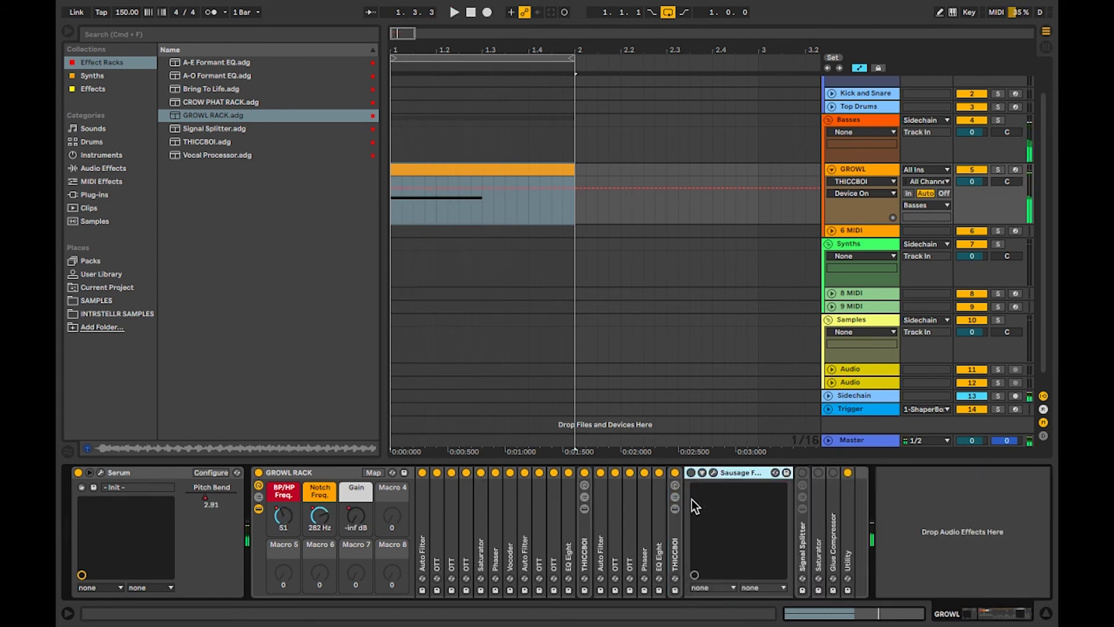
click(713, 472)
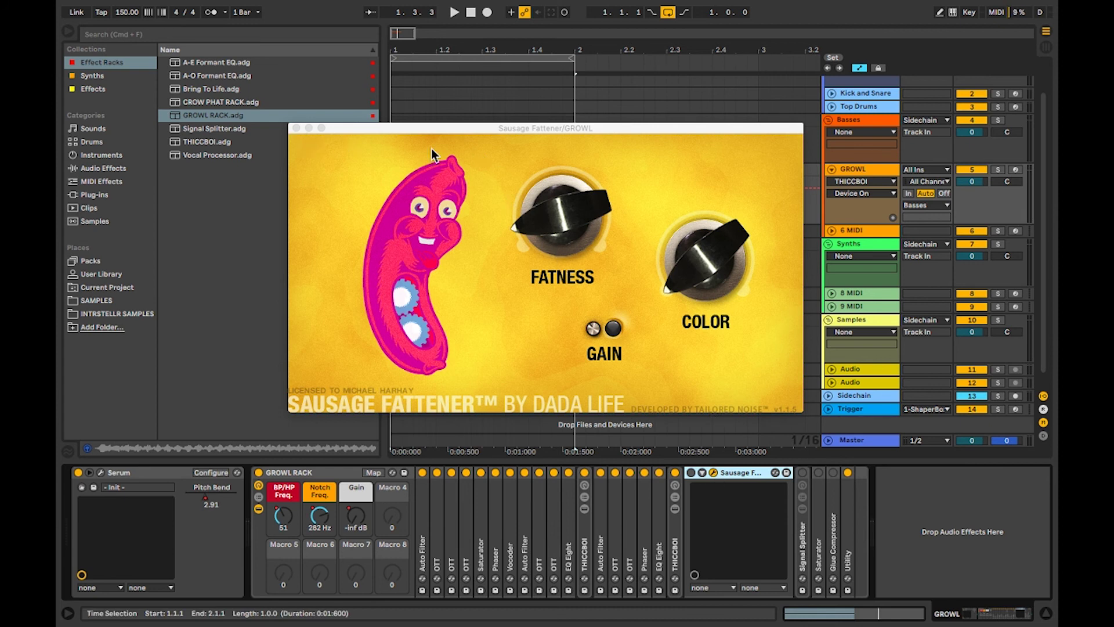
click(296, 128)
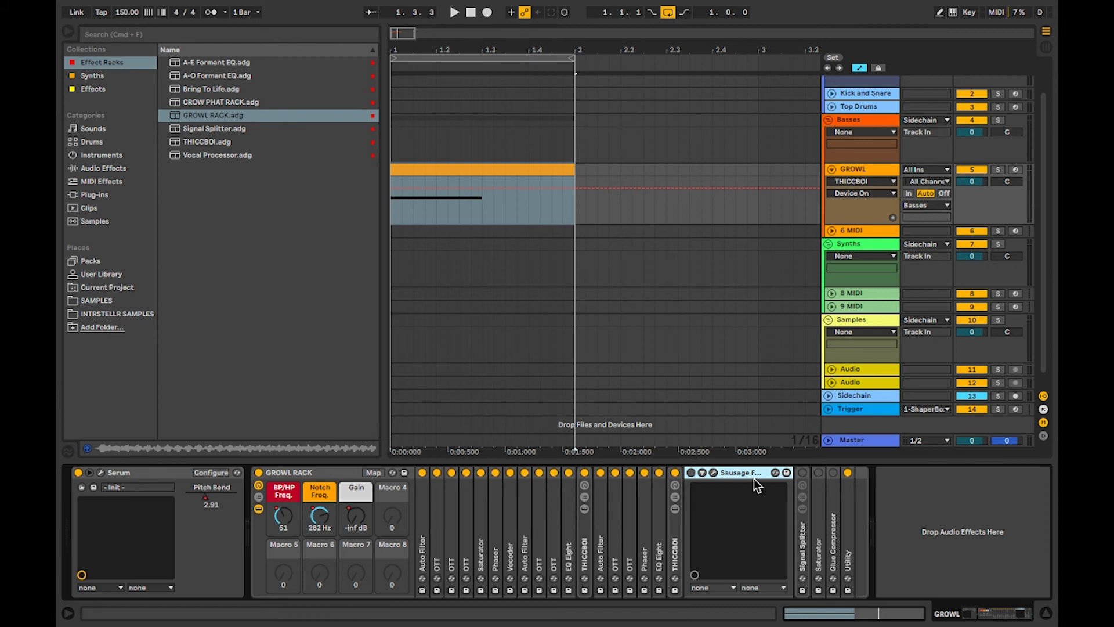
double_click(729, 472)
click(691, 473)
key(space)
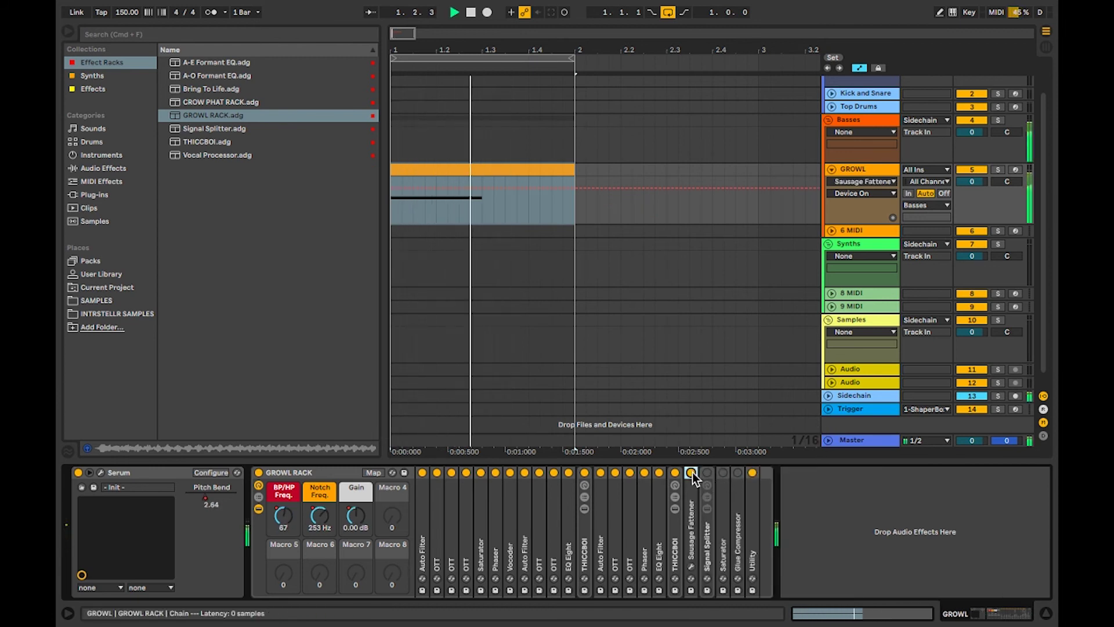
key(space)
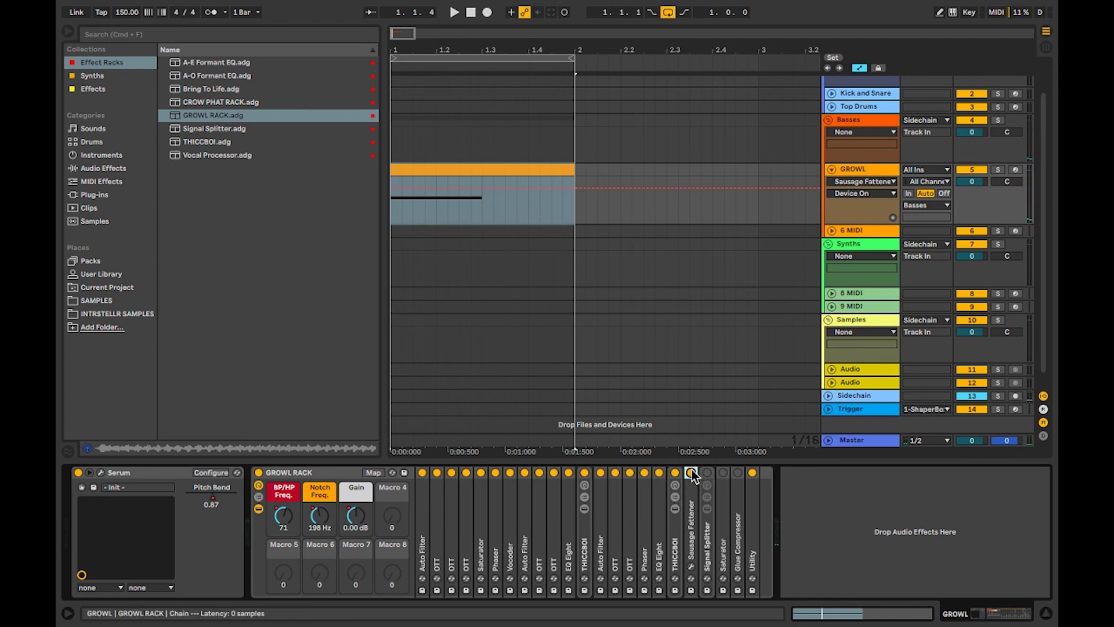
click(707, 546)
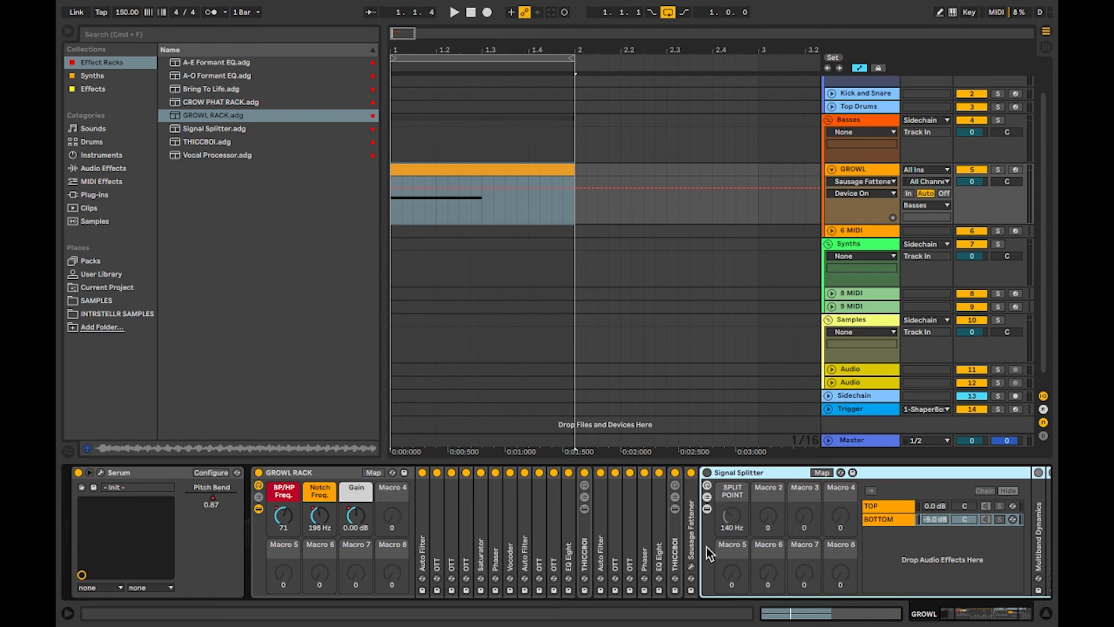
- View the Signal Splitter's TOP and BOTTOM chains and inspect the BOTTOM Multiband Dynamics
click(744, 473)
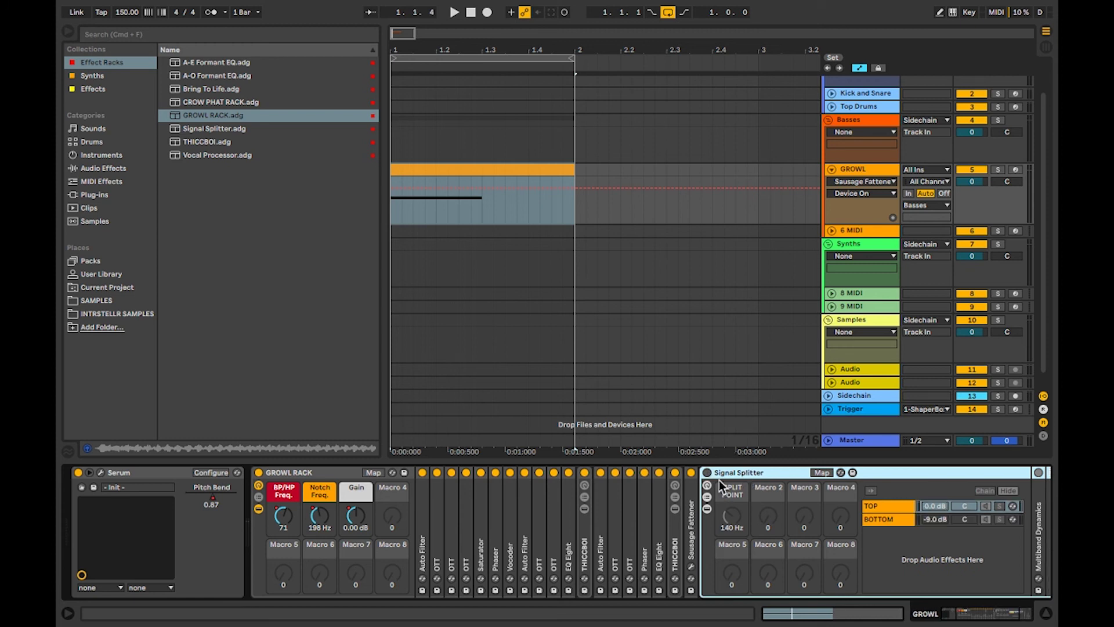
click(834, 505)
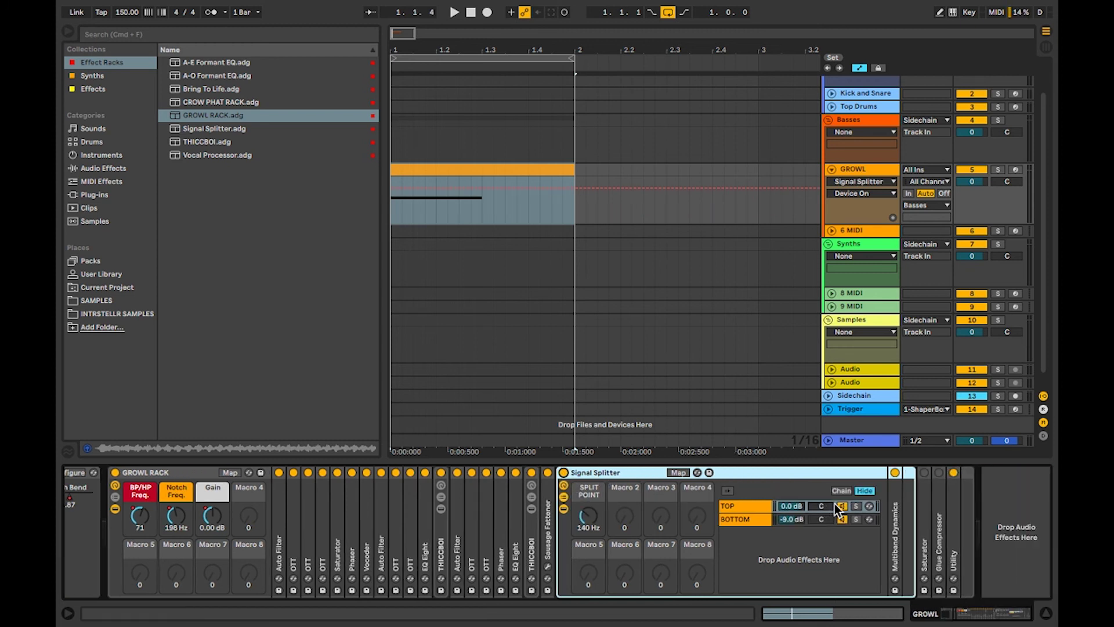
click(737, 508)
click(746, 520)
double_click(897, 537)
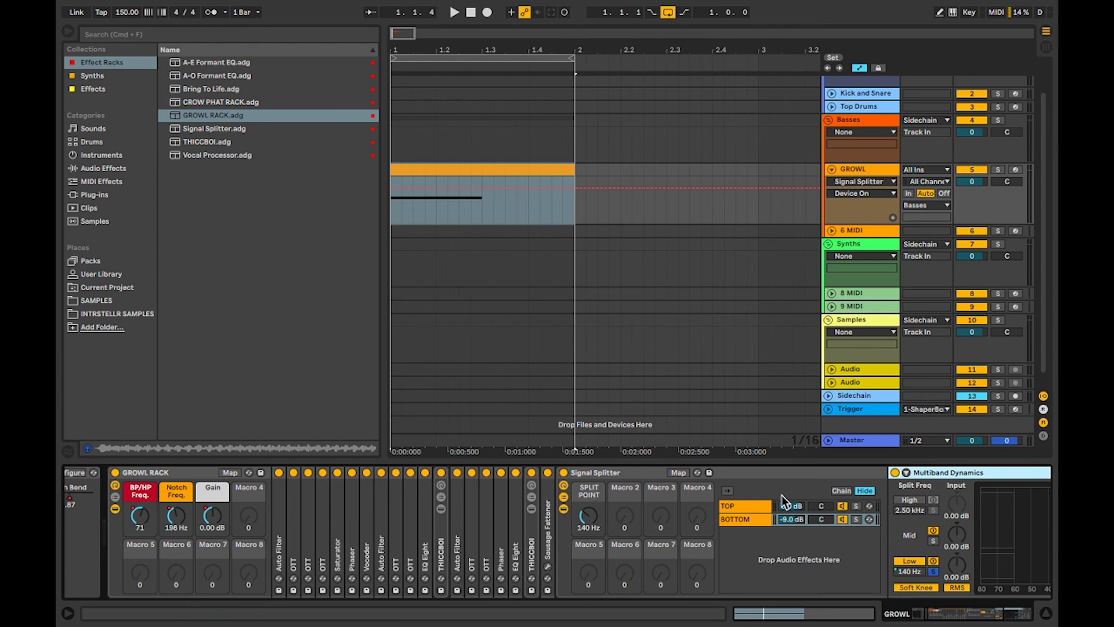
double_click(925, 473)
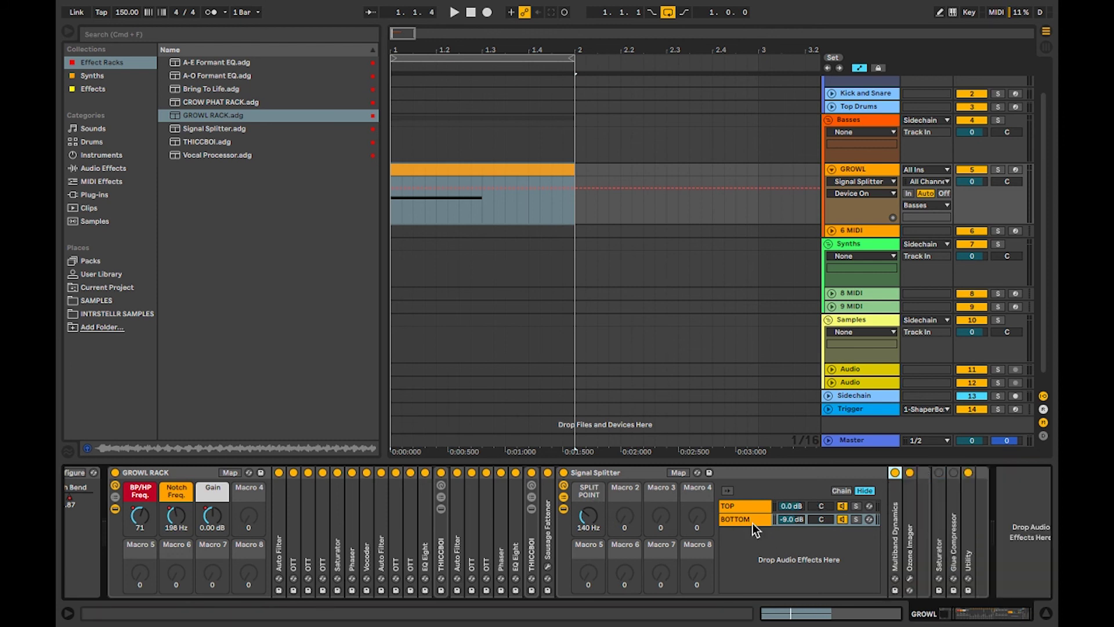
- Delete the BOTTOM chain's Ozone Imager (-100.0 width) and fold the Signal Splitter
double_click(907, 538)
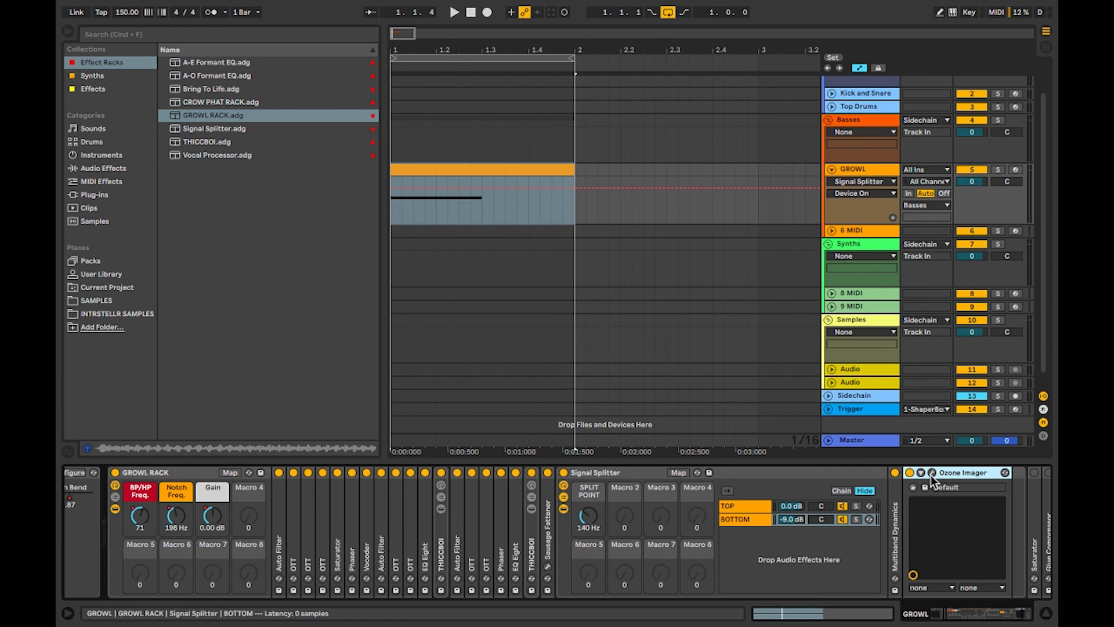
click(932, 473)
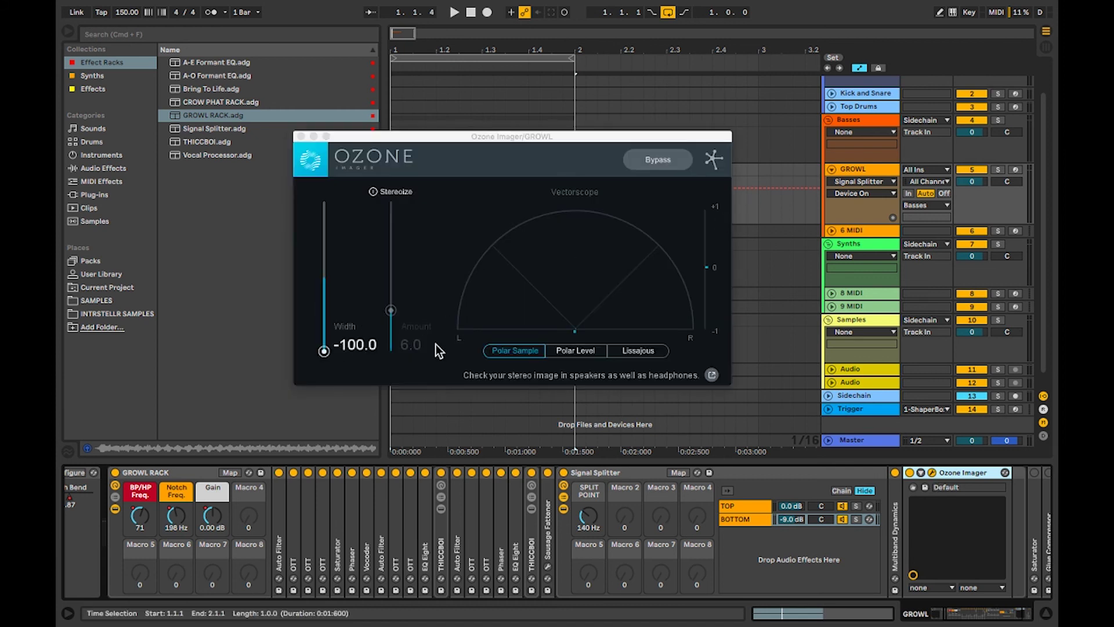
click(301, 136)
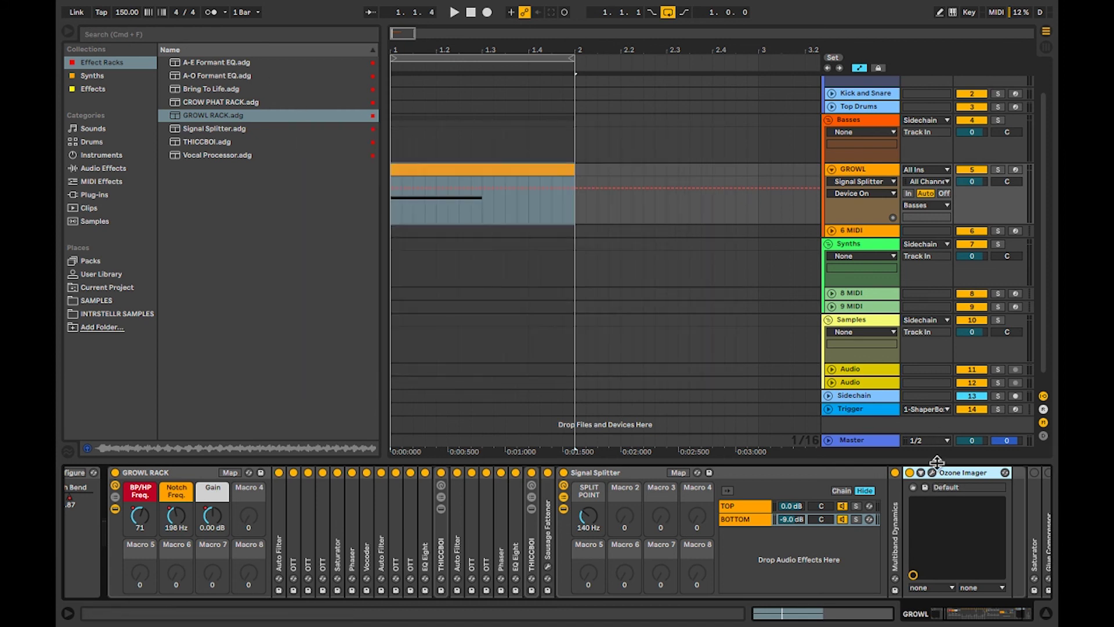
double_click(950, 475)
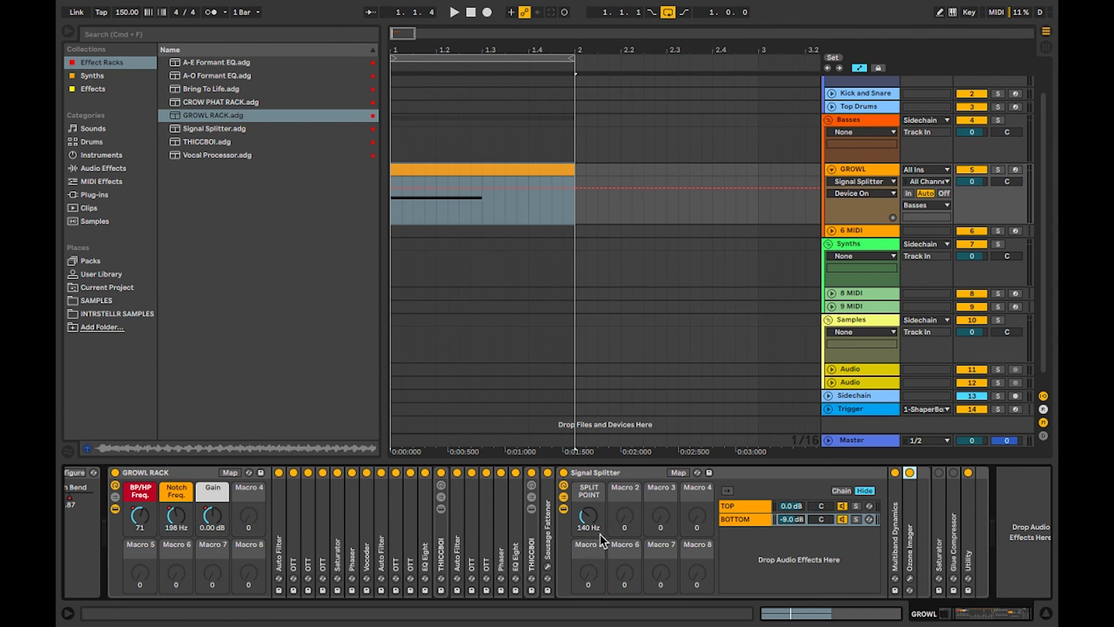
key(Delete)
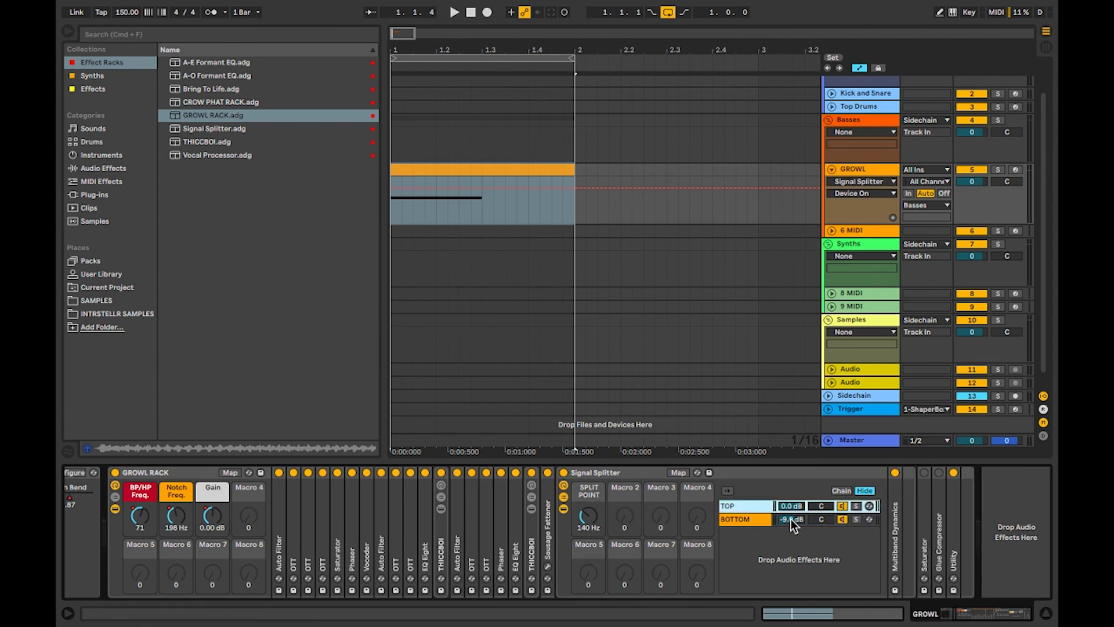
double_click(615, 467)
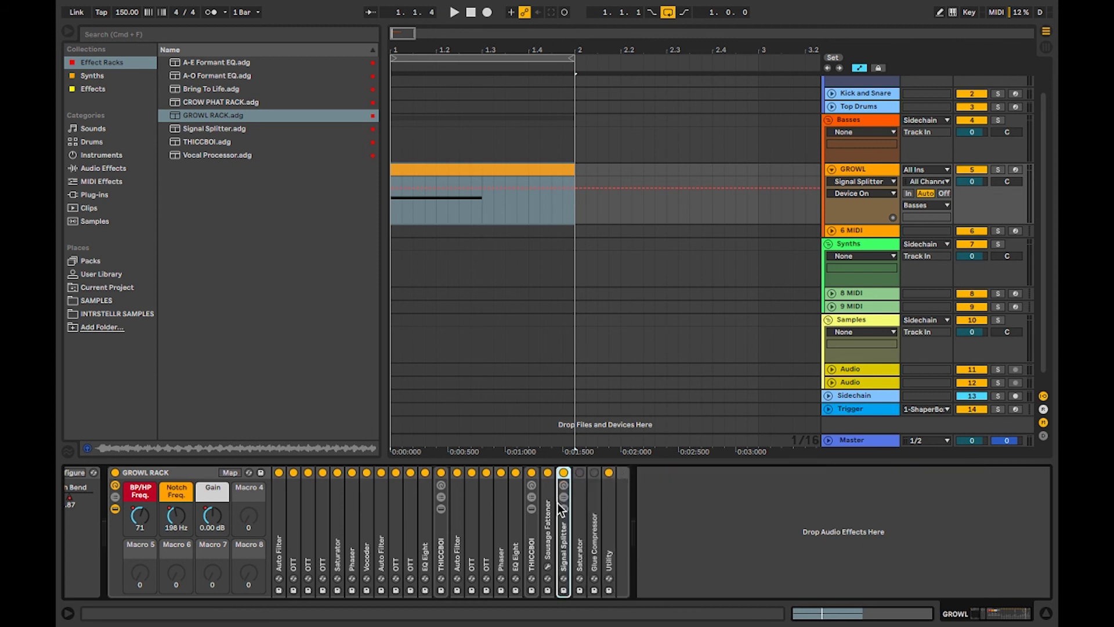
- A/B the Signal Splitter off and on while the growl bass plays
key(space)
click(563, 473)
key(space)
key(space)
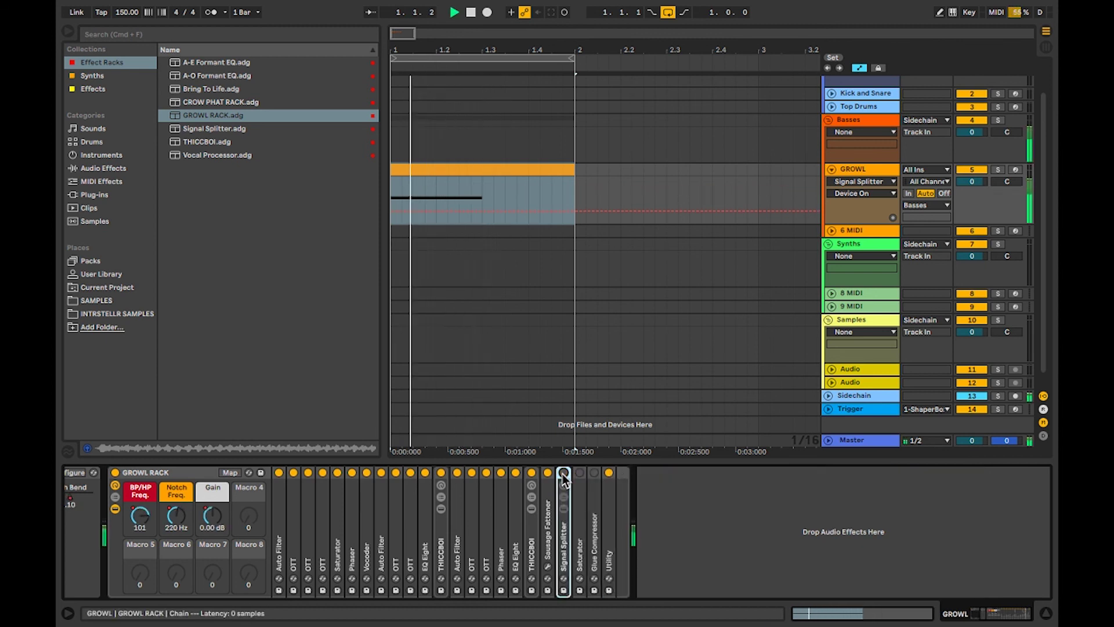
click(562, 473)
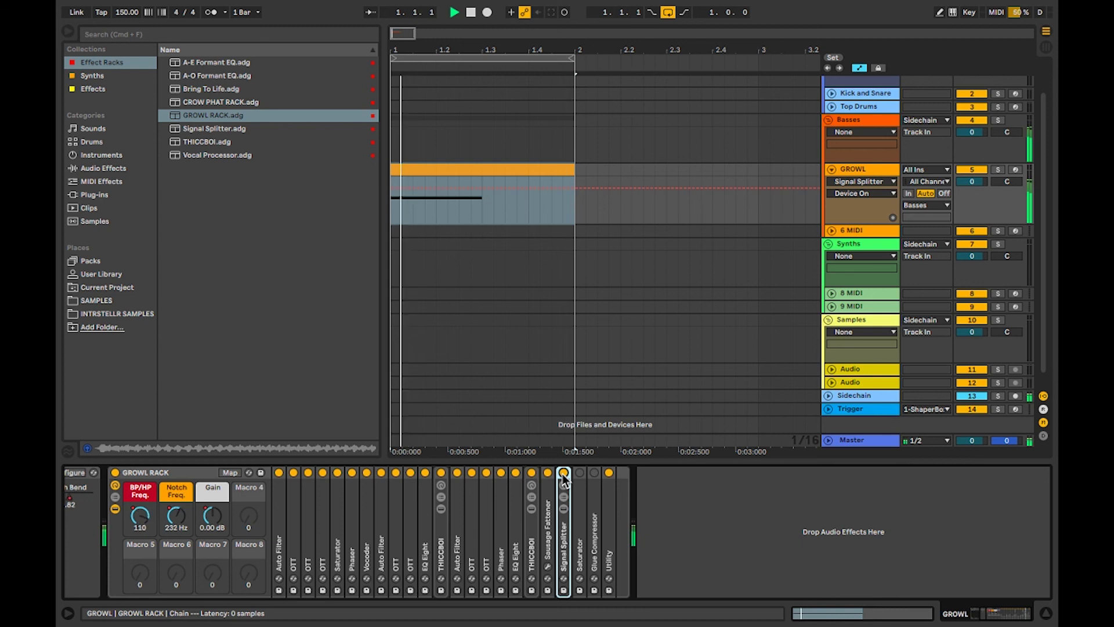
- Switch on the Saturator and audition it, checking its settings before folding it
click(578, 473)
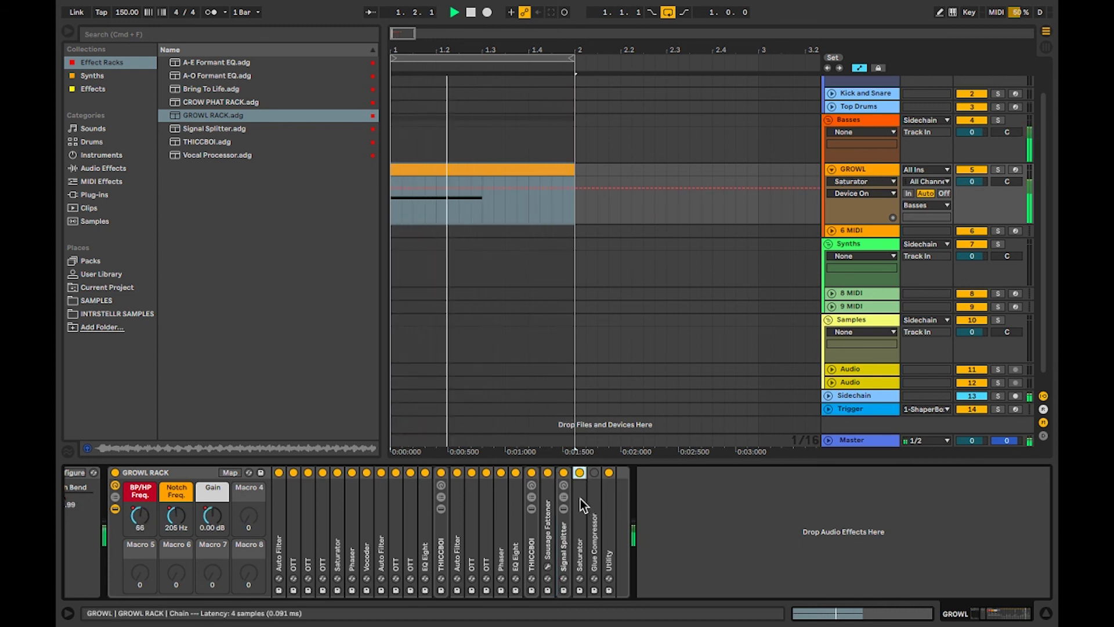
double_click(581, 499)
key(space)
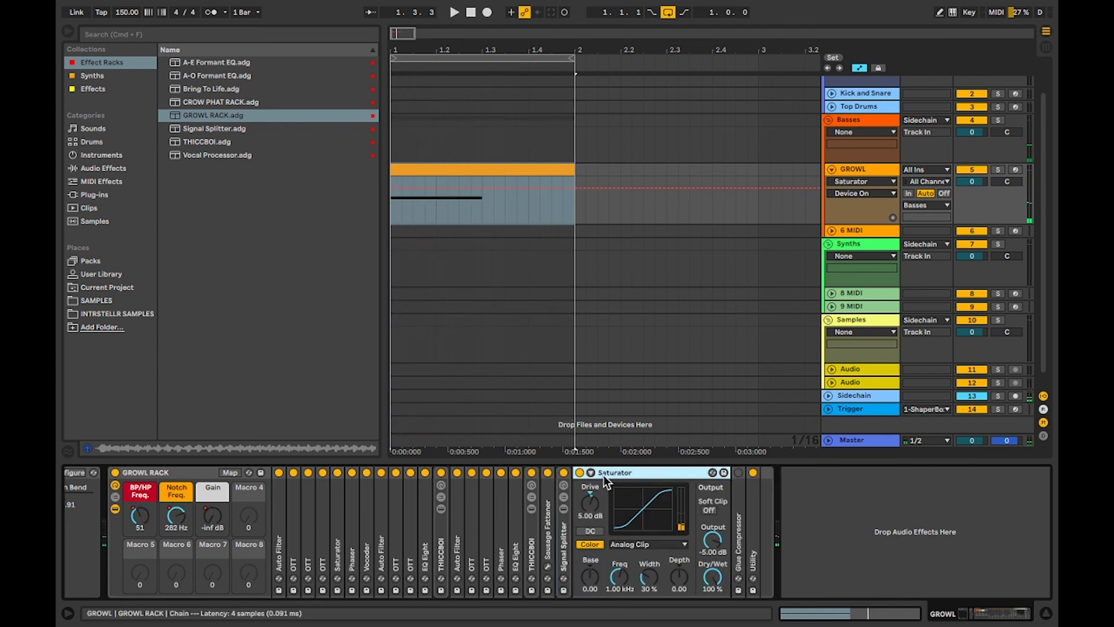
double_click(603, 474)
key(space)
double_click(581, 511)
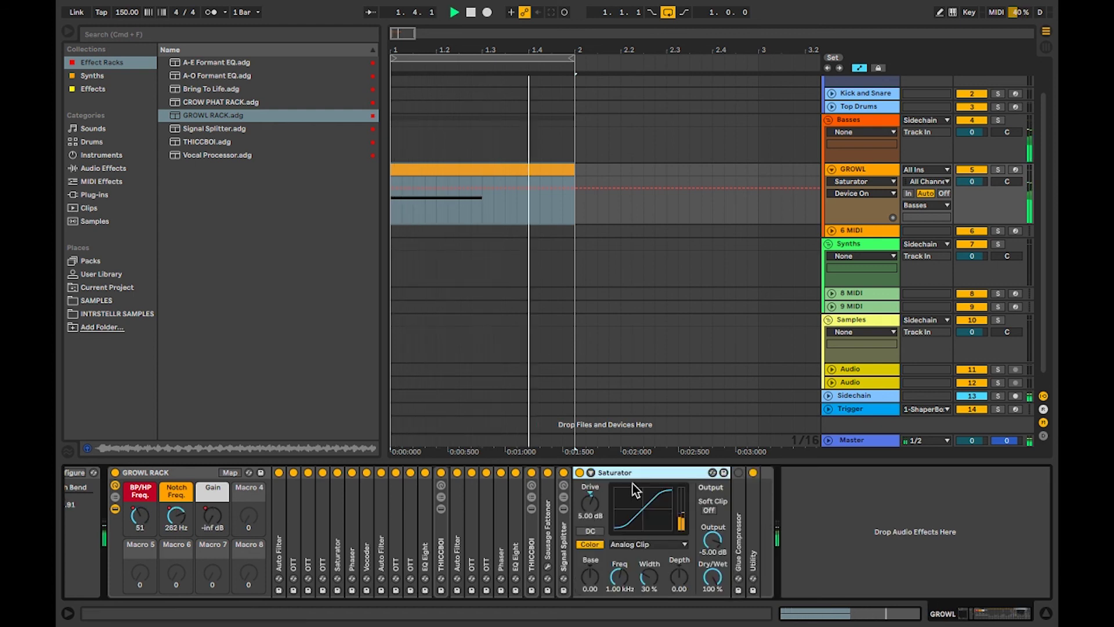
key(space)
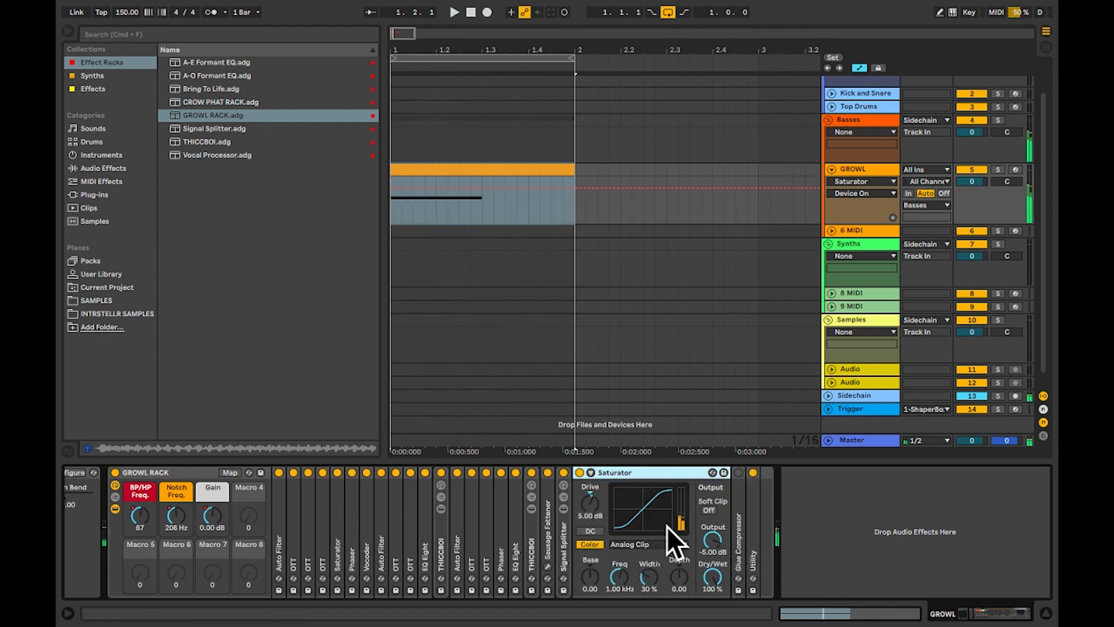
double_click(646, 473)
- Switch on the Glue Compressor (-23.8 dB threshold, 16.8 dB makeup), audition, and fold it
double_click(593, 522)
click(595, 473)
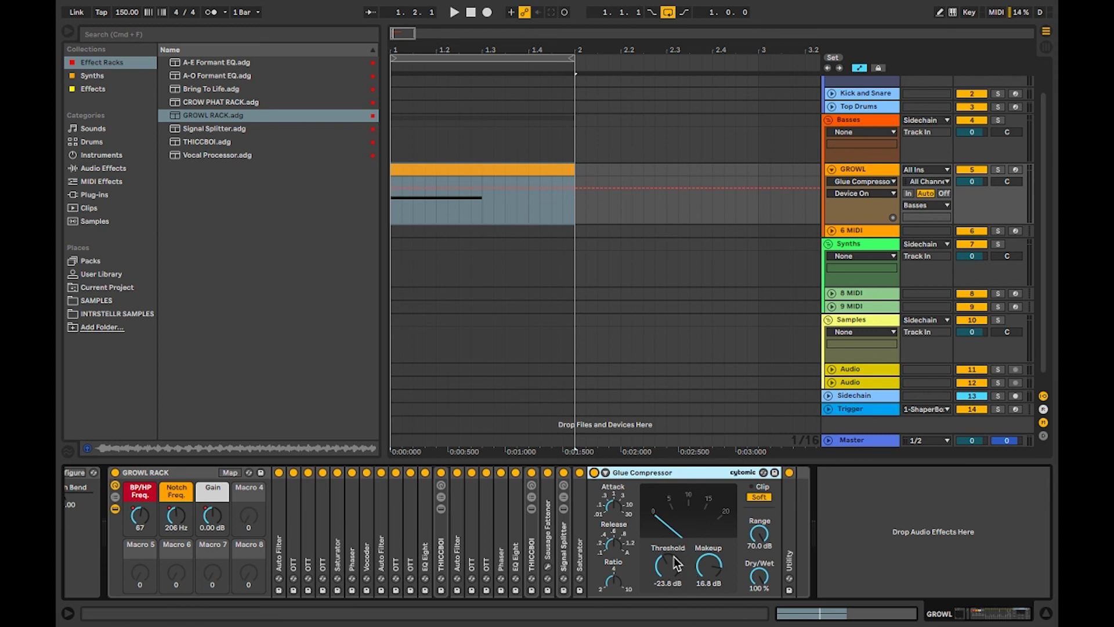
key(space)
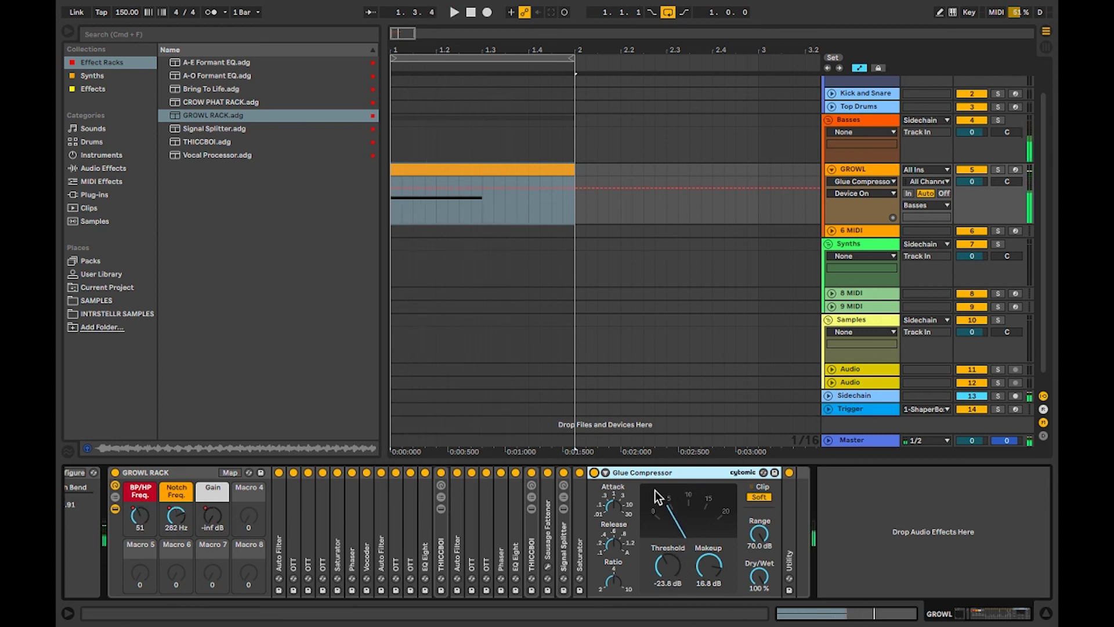
key(space)
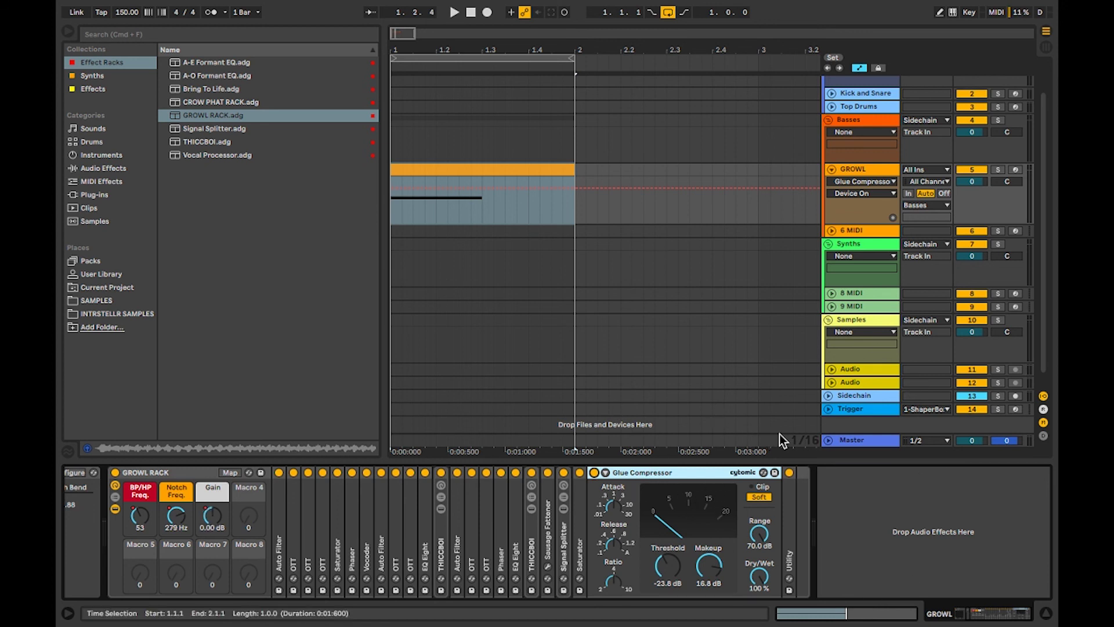
double_click(659, 472)
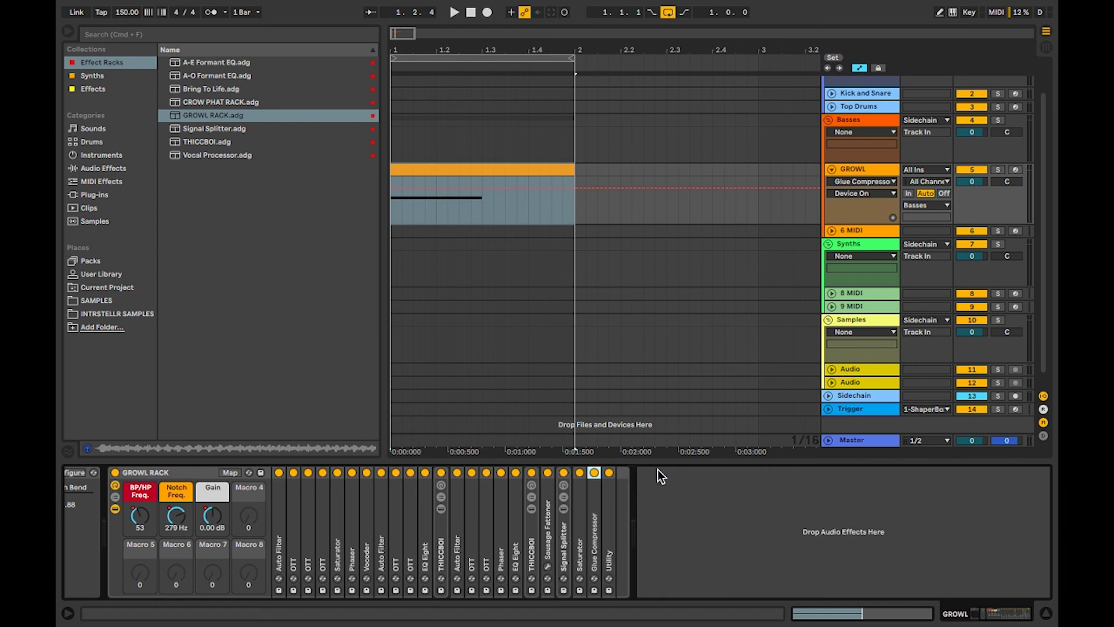
scroll(173, 479, left, 3)
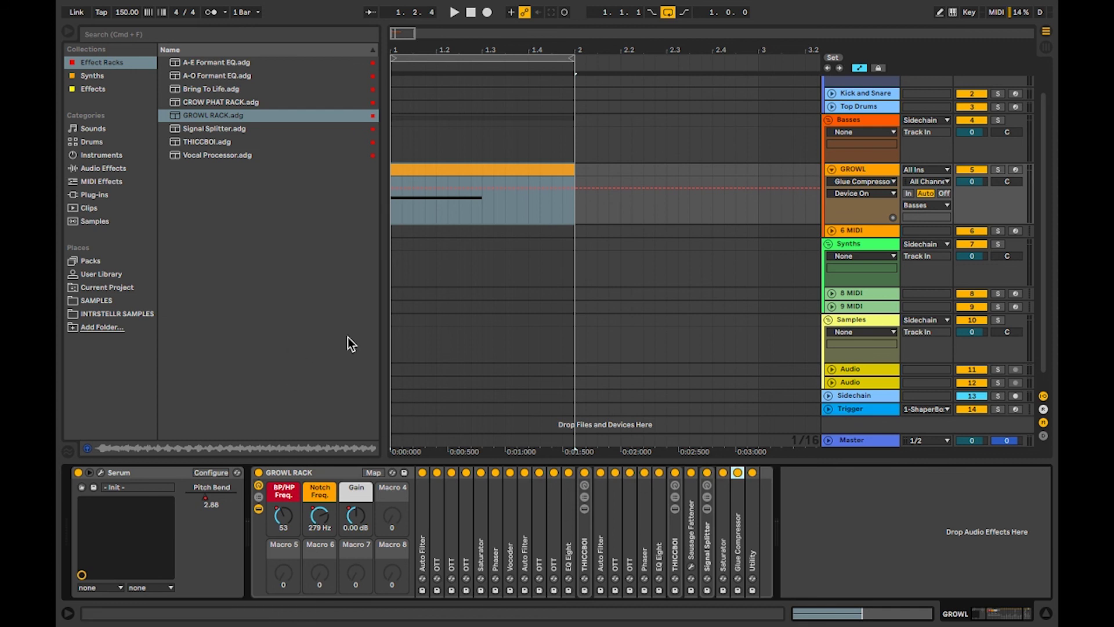
click(314, 470)
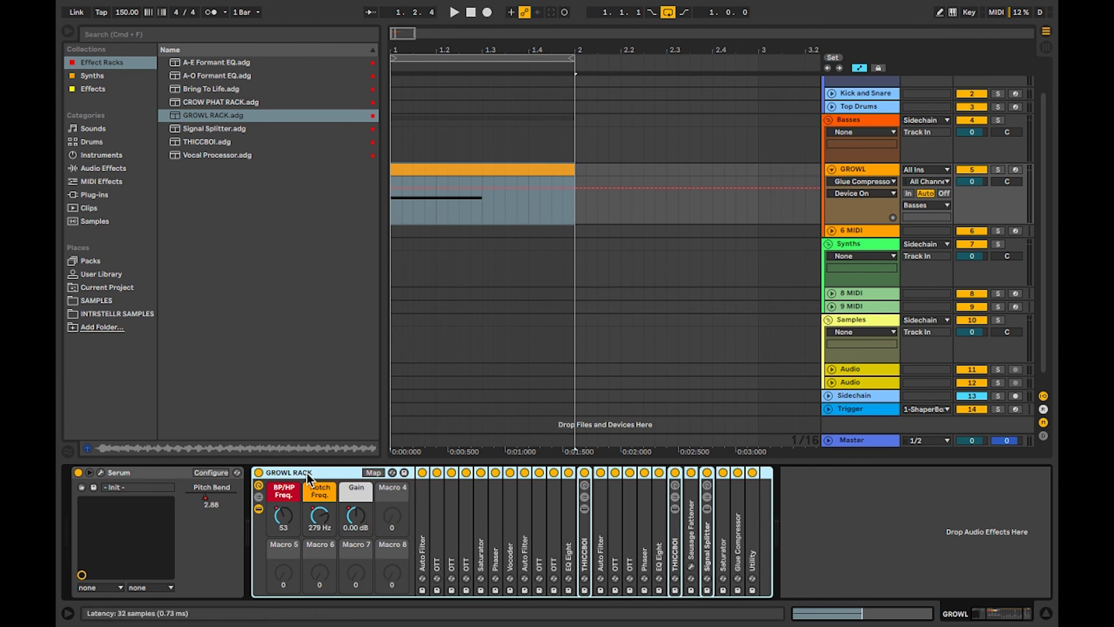
click(101, 473)
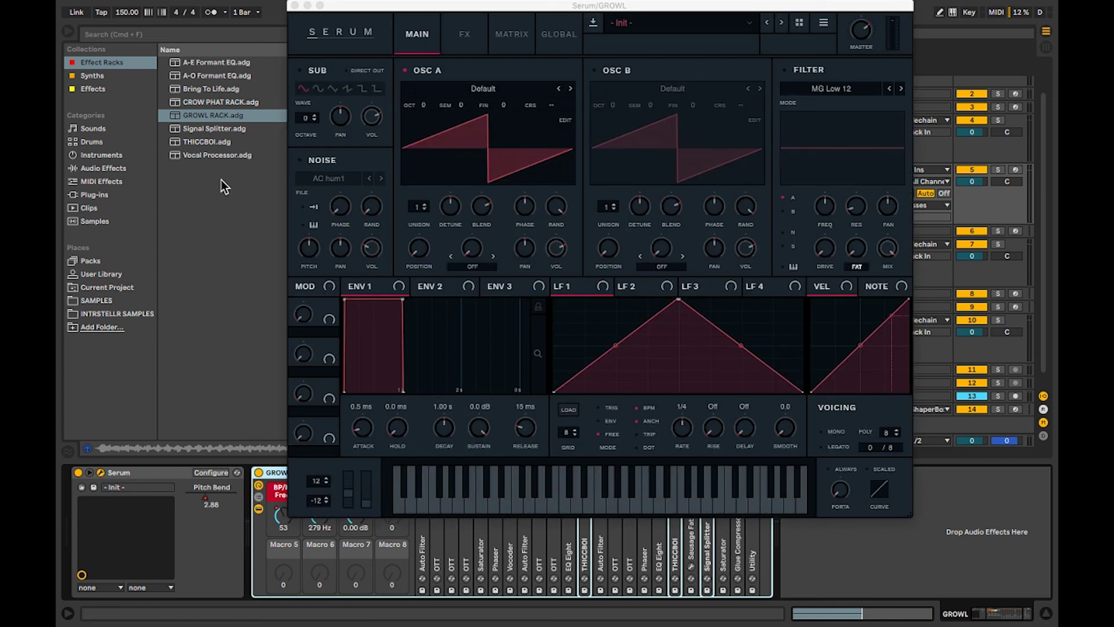
click(295, 6)
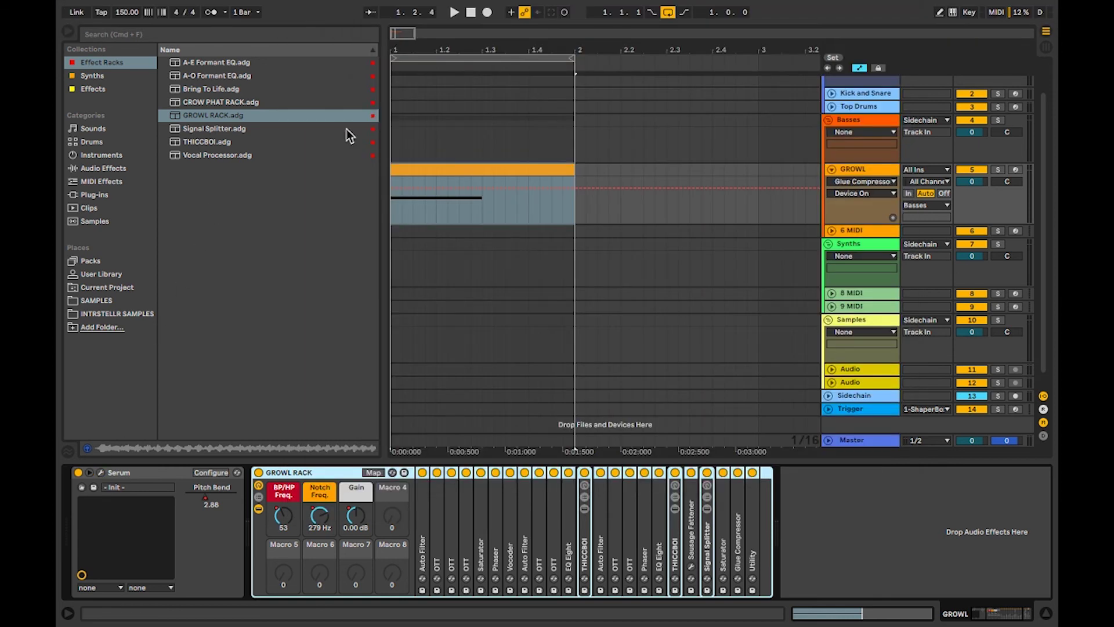
click(100, 473)
click(295, 7)
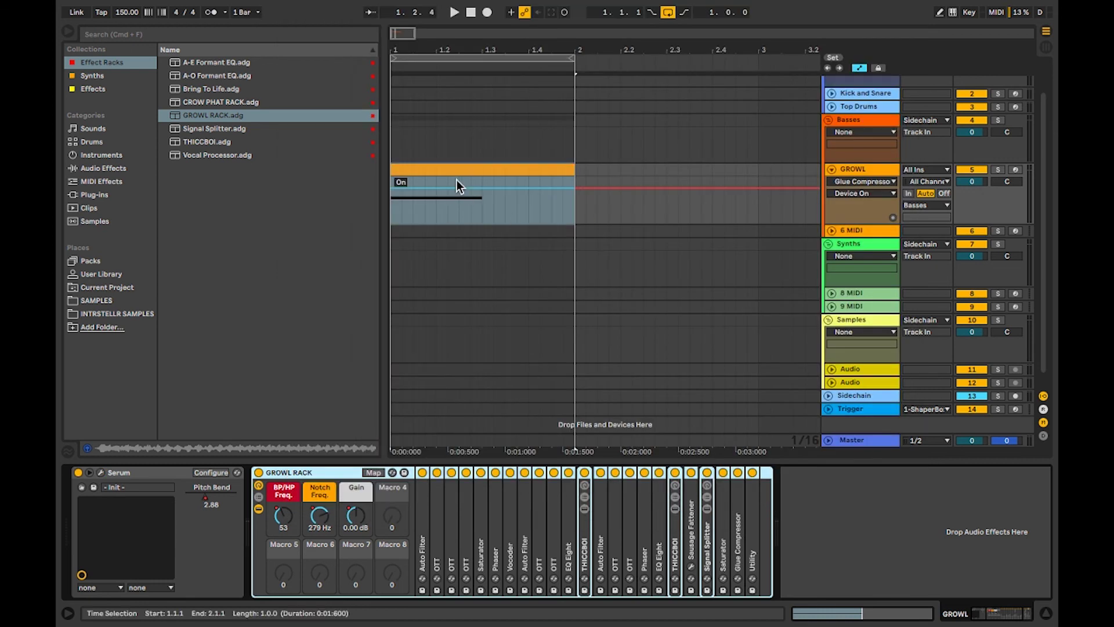